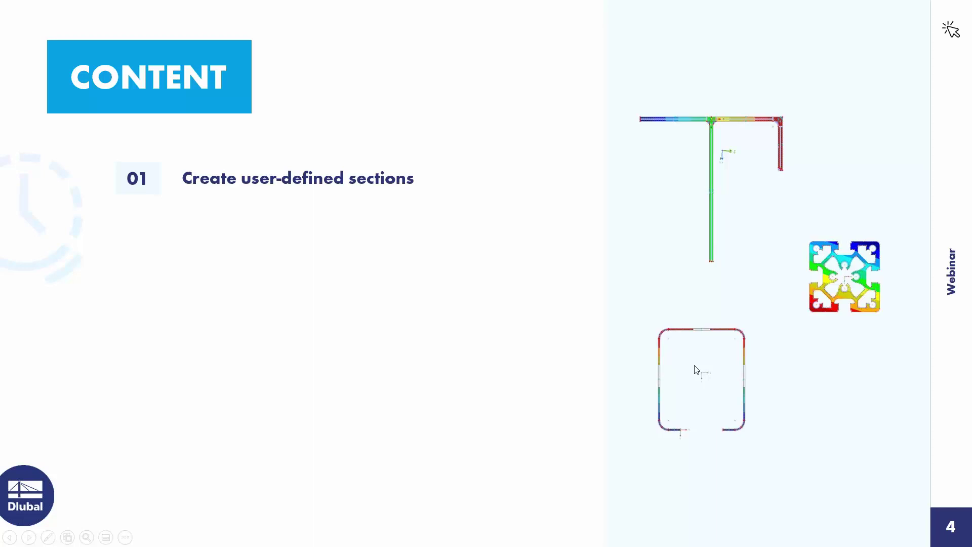
{"action": "left_click", "coordinate": [531, 267]}
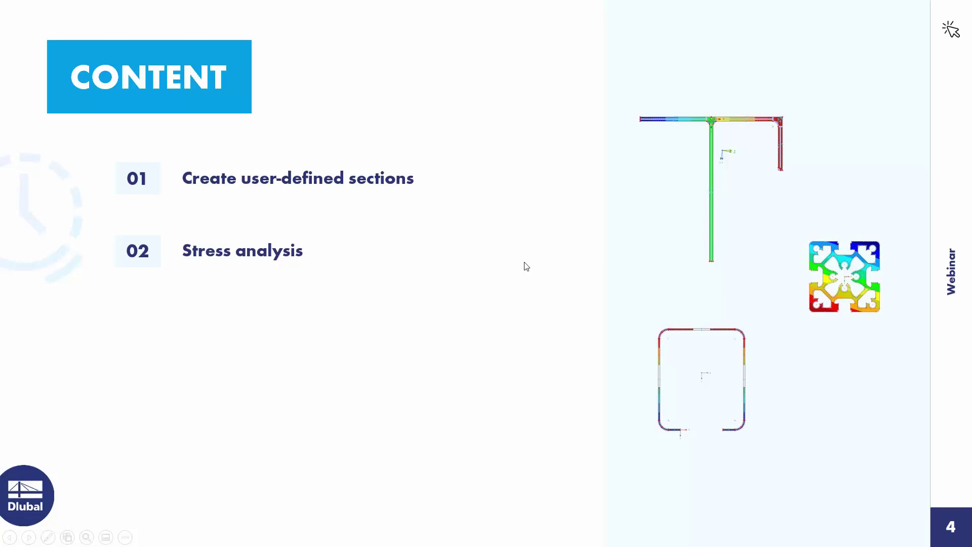
{"action": "left_click", "coordinate": [480, 272]}
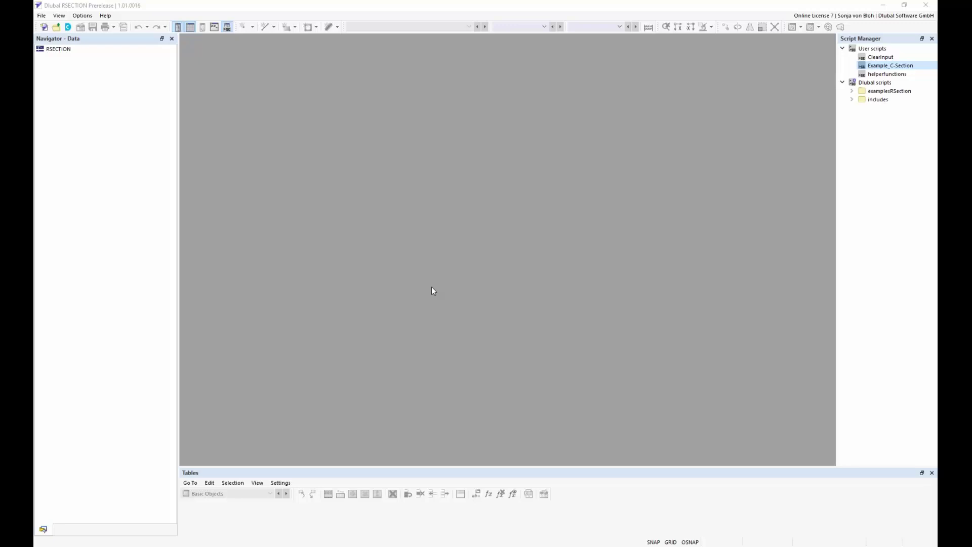
Create a new model named "Example 1" with Thin-Walled Analysis as the analysis method.
{"action": "left_click", "coordinate": [42, 16]}
{"action": "left_click", "coordinate": [45, 27]}
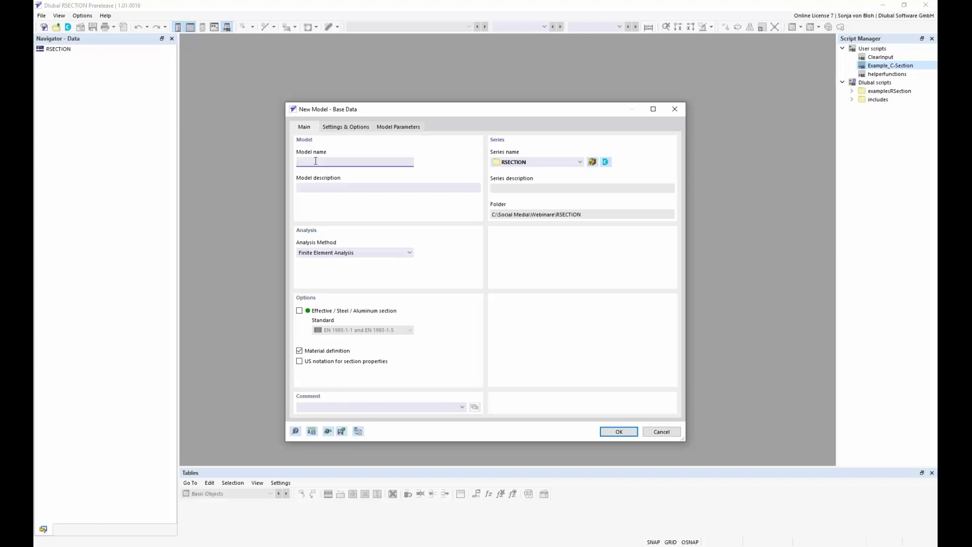
{"action": "type", "text": "Example 1"}
{"action": "left_click", "coordinate": [409, 254]}
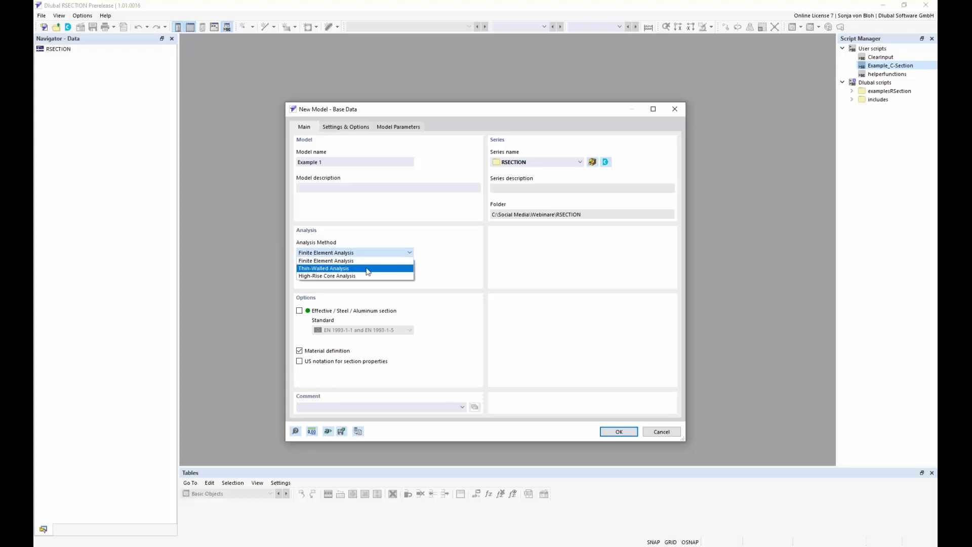
{"action": "left_click", "coordinate": [367, 269]}
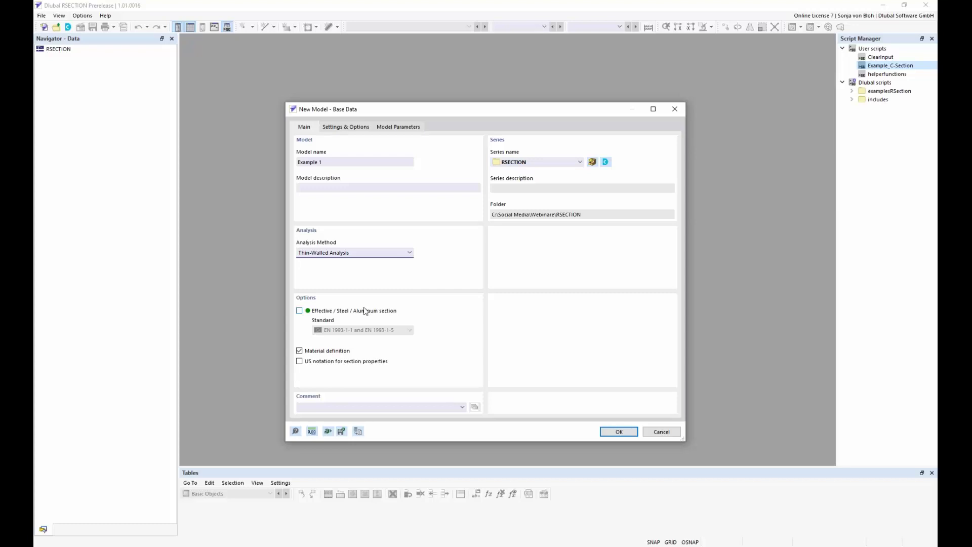
Enable the effective steel/aluminum section option with standard EN 1993-1-1 and EN 1993-1-5, and confirm the base data.
{"action": "left_click", "coordinate": [299, 311]}
{"action": "left_click", "coordinate": [410, 330]}
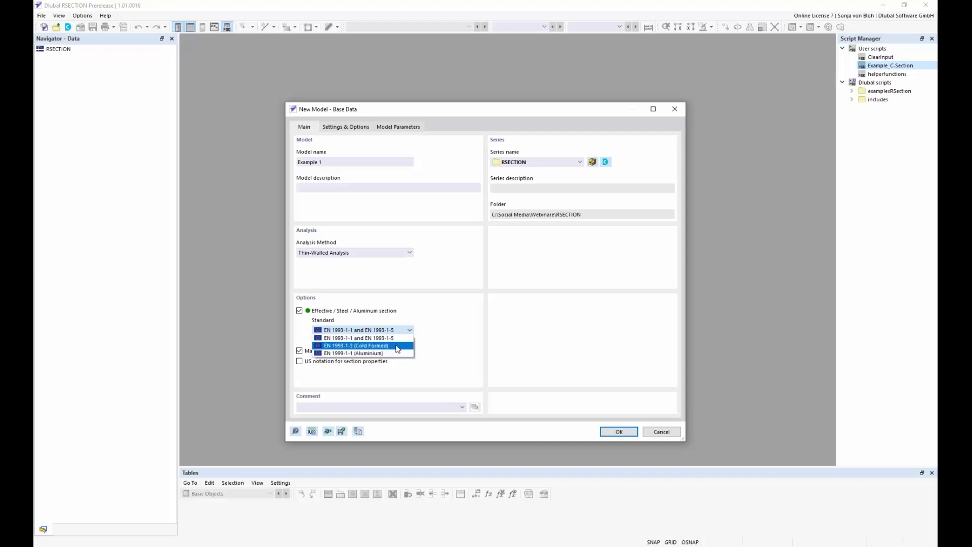
{"action": "left_click", "coordinate": [398, 338]}
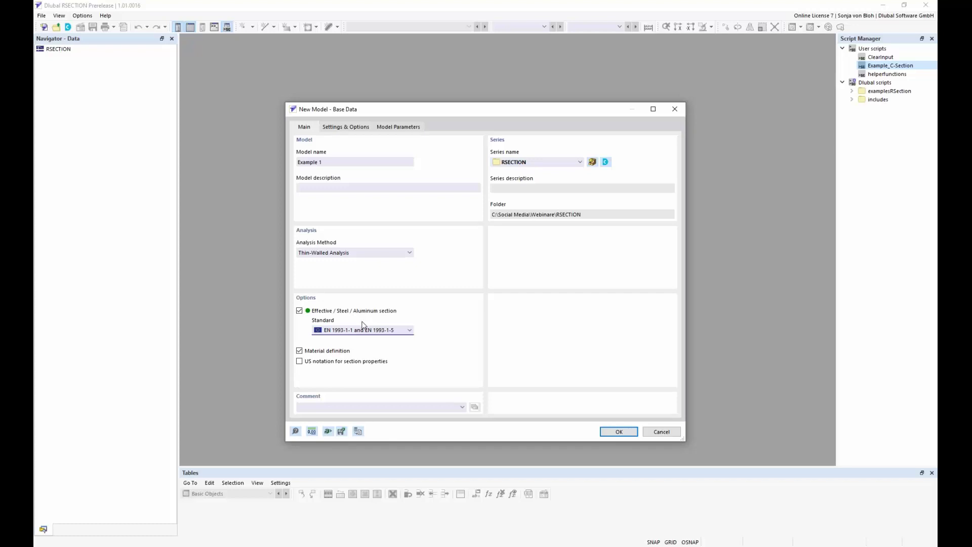
{"action": "left_click", "coordinate": [615, 432]}
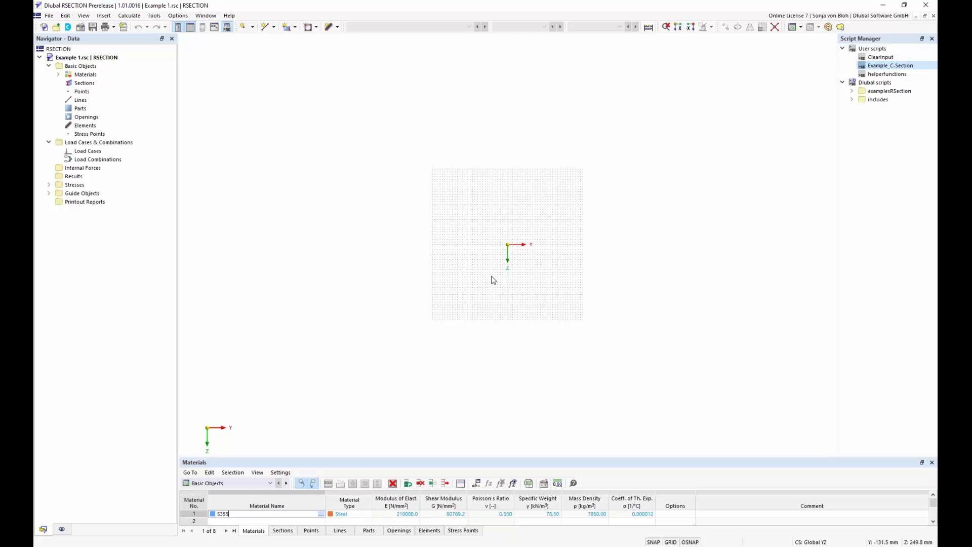
Look through the load case and load combination tables, and return to the materials table of the basic objects.
{"action": "key", "text": "Return"}
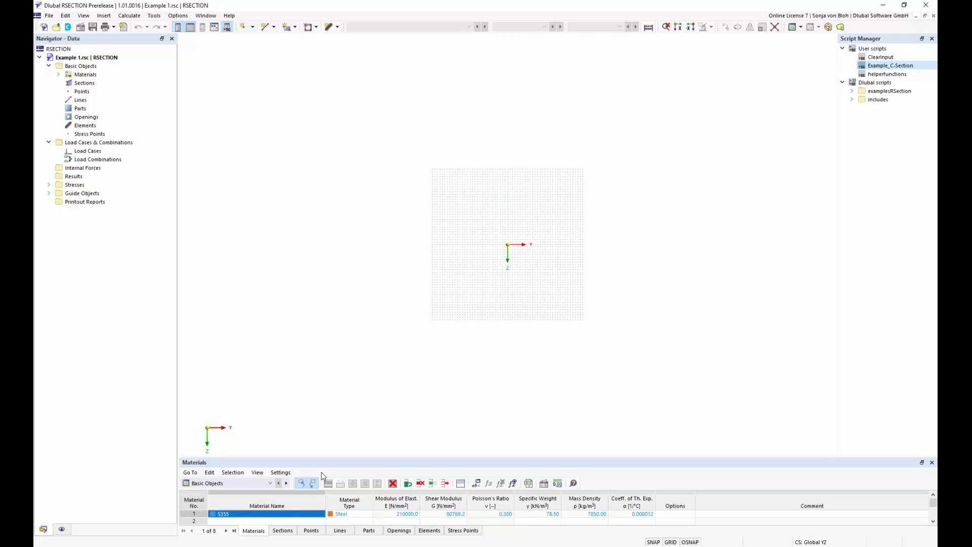
{"action": "left_click", "coordinate": [273, 483]}
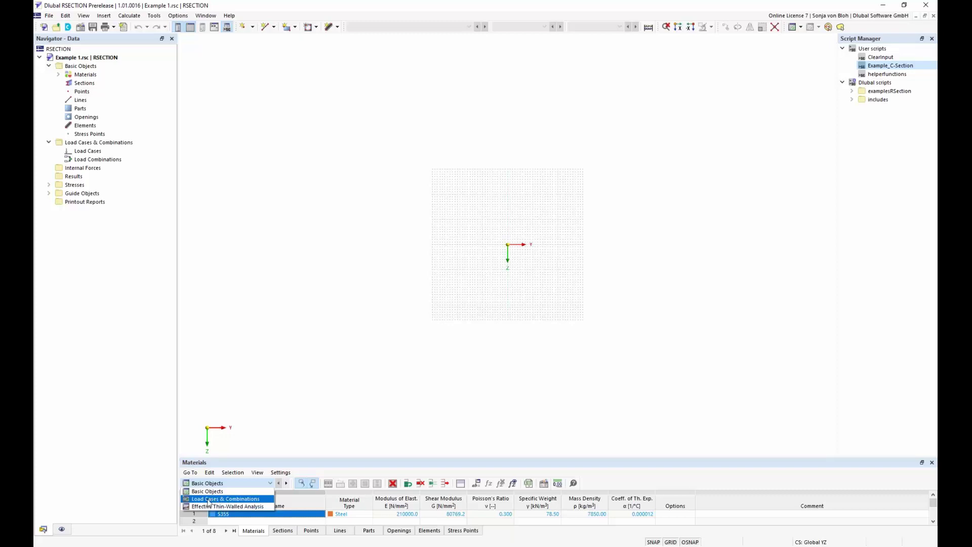
{"action": "left_click", "coordinate": [211, 499]}
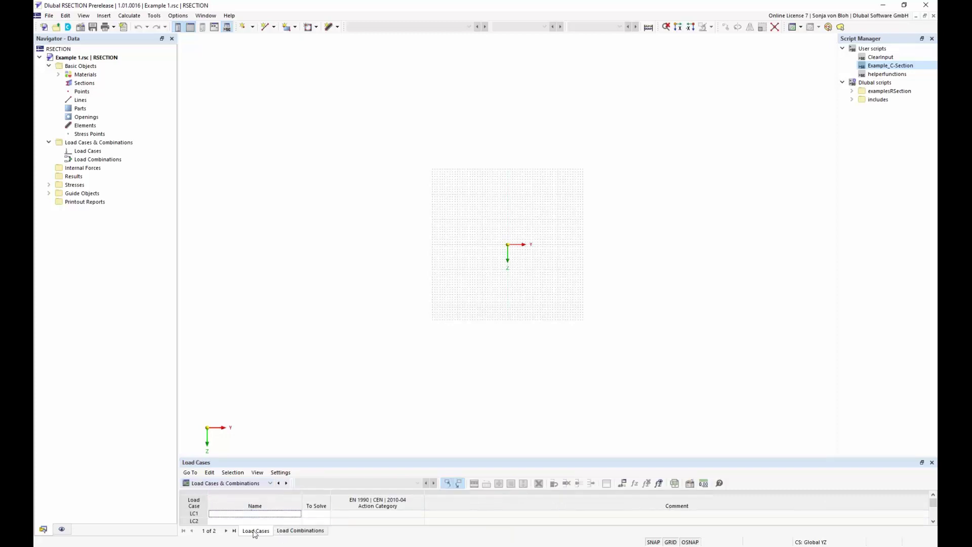
{"action": "left_click", "coordinate": [306, 531]}
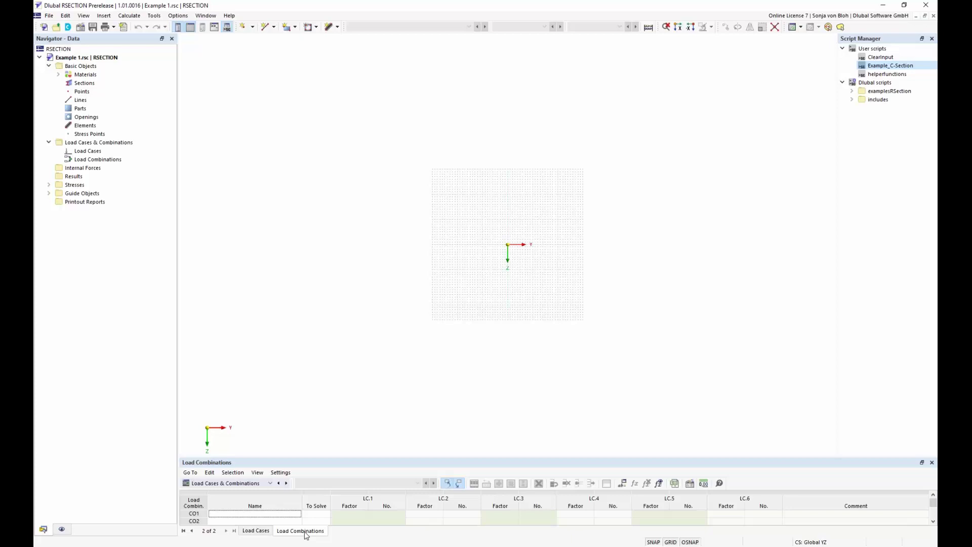
{"action": "left_click", "coordinate": [267, 531]}
{"action": "left_click", "coordinate": [256, 483]}
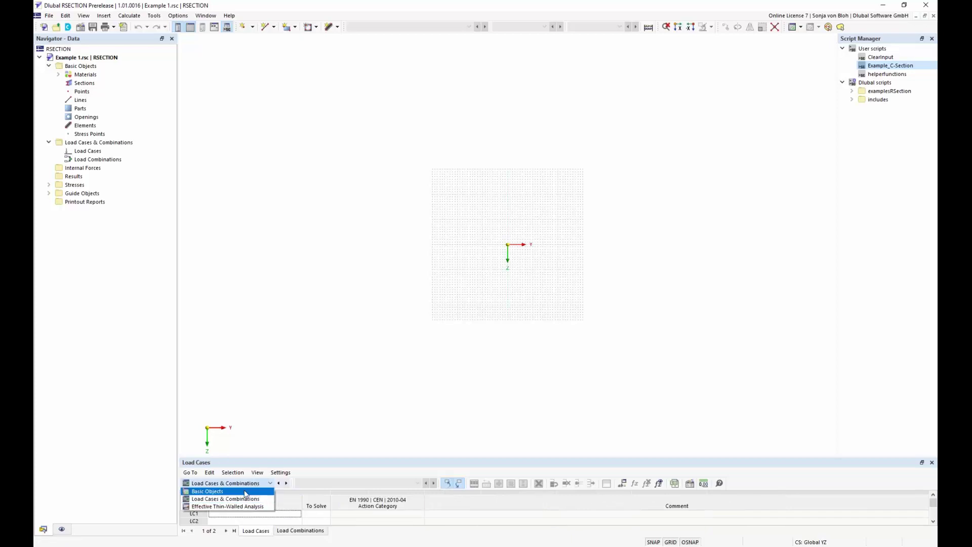
{"action": "left_click", "coordinate": [246, 492]}
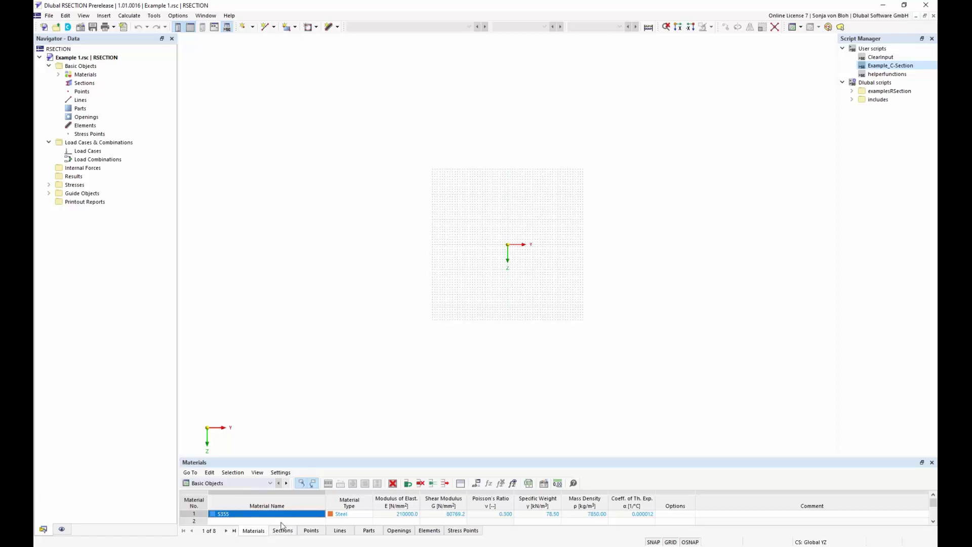
{"action": "right_click", "coordinate": [97, 76]}
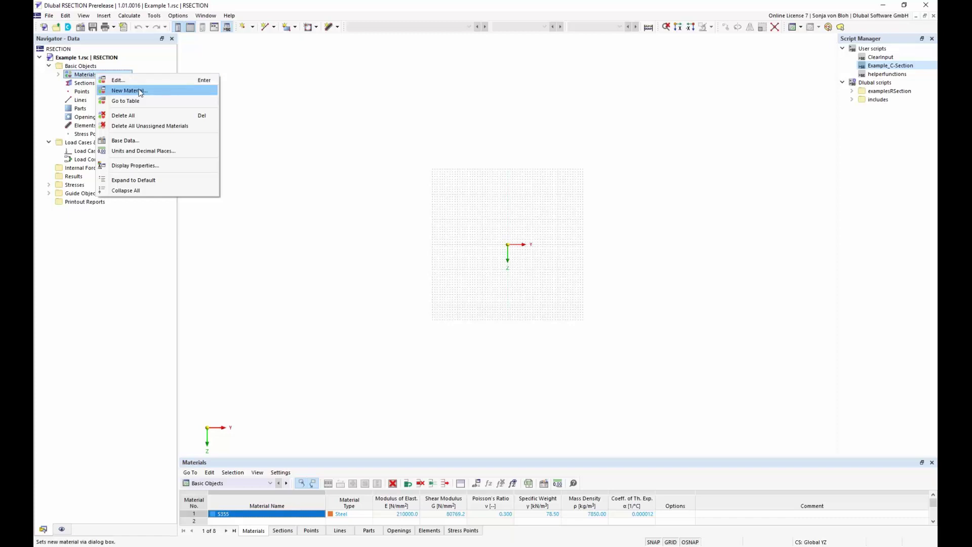
{"action": "left_click", "coordinate": [302, 239]}
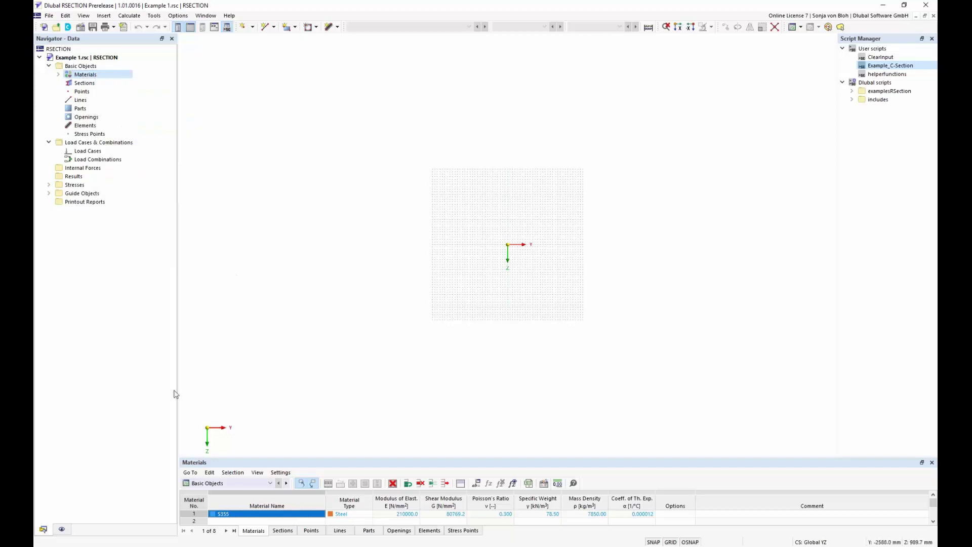
{"action": "left_click", "coordinate": [62, 529]}
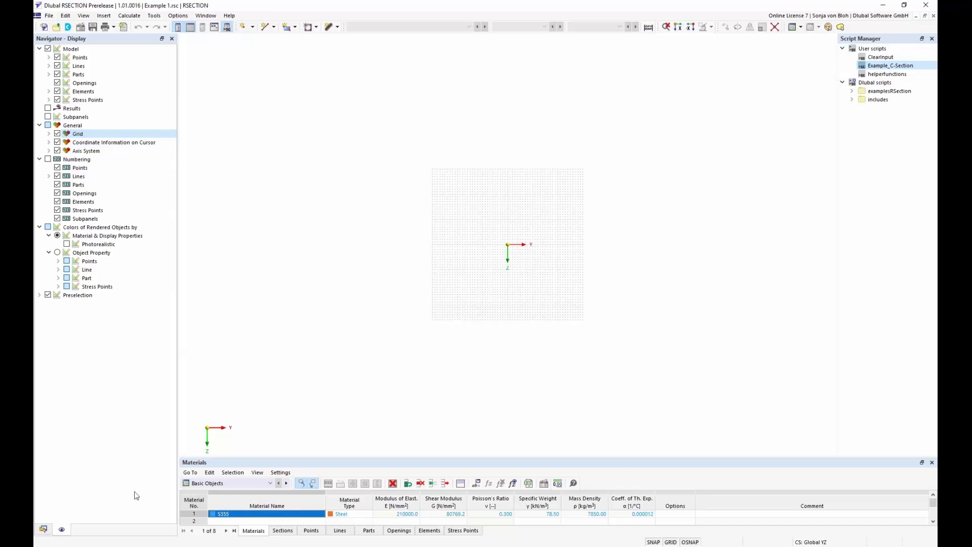
{"action": "left_click", "coordinate": [43, 529]}
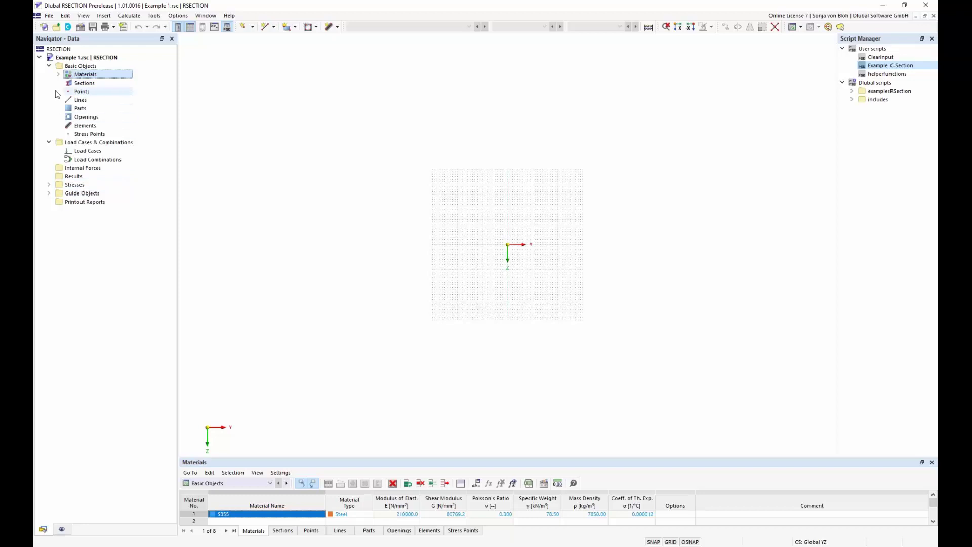
Open the existing S355 material of the model for editing.
{"action": "left_click", "coordinate": [58, 76]}
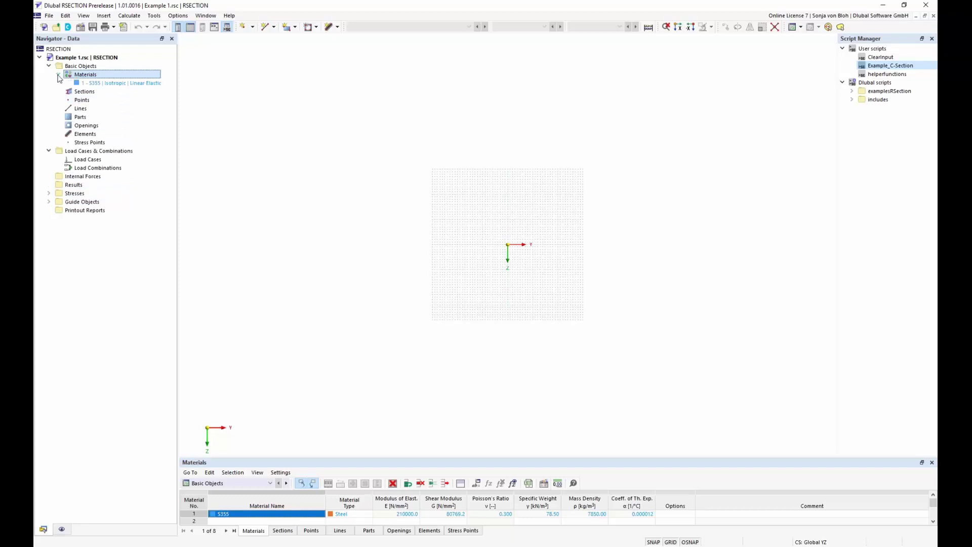
{"action": "left_click", "coordinate": [119, 84]}
{"action": "right_click", "coordinate": [119, 85]}
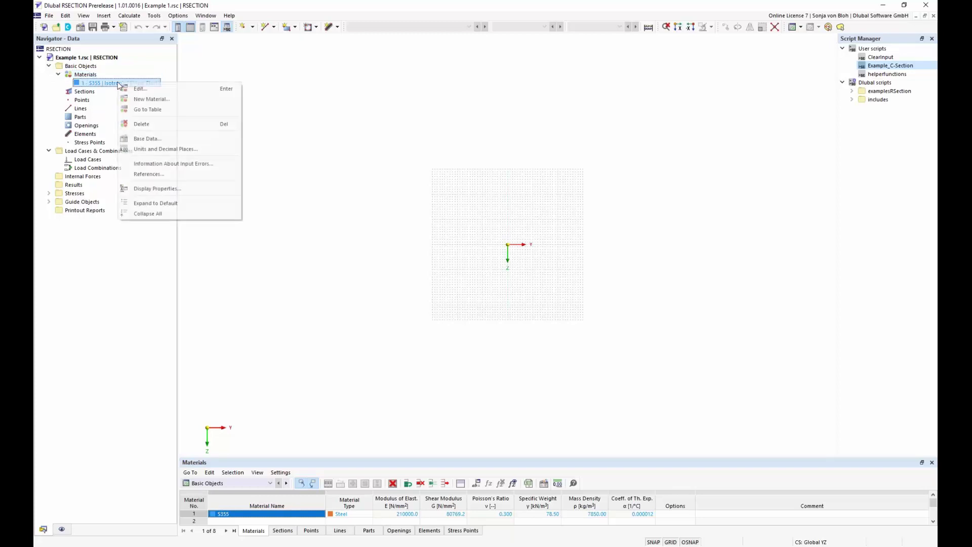
{"action": "left_click", "coordinate": [149, 88]}
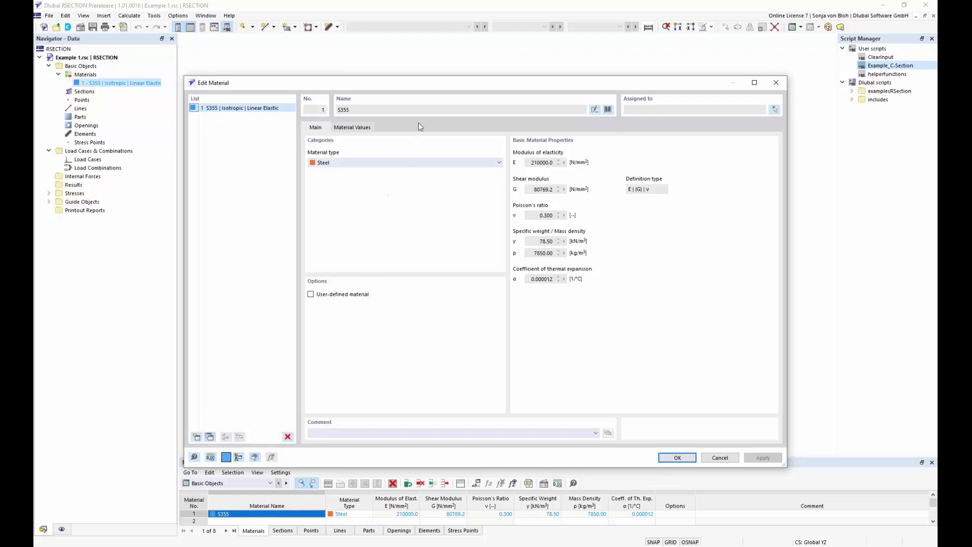
Replace the material with the suggested steel grade S235J0 | EN 10025-2:2004-11.
{"action": "left_click", "coordinate": [594, 109]}
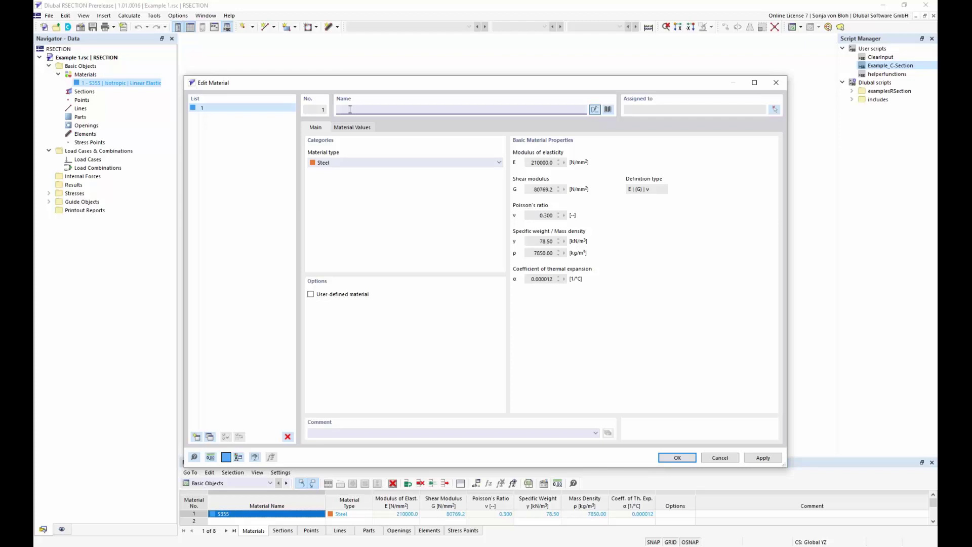
{"action": "type", "text": "S"}
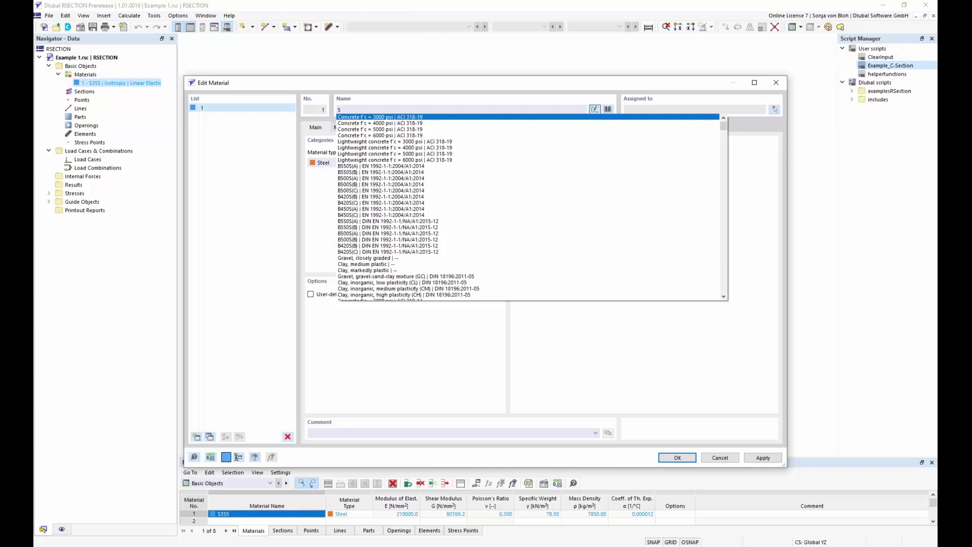
{"action": "type", "text": "235"}
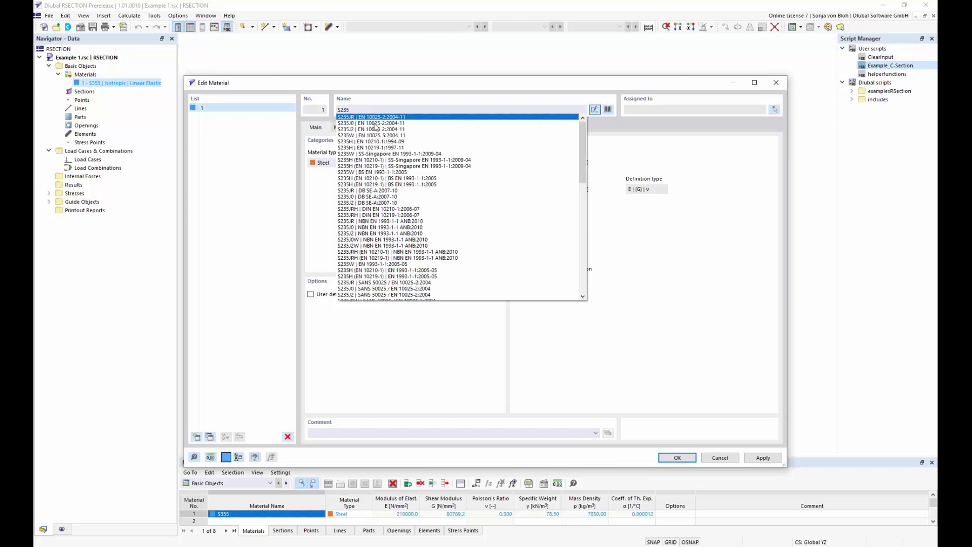
{"action": "left_click", "coordinate": [375, 123]}
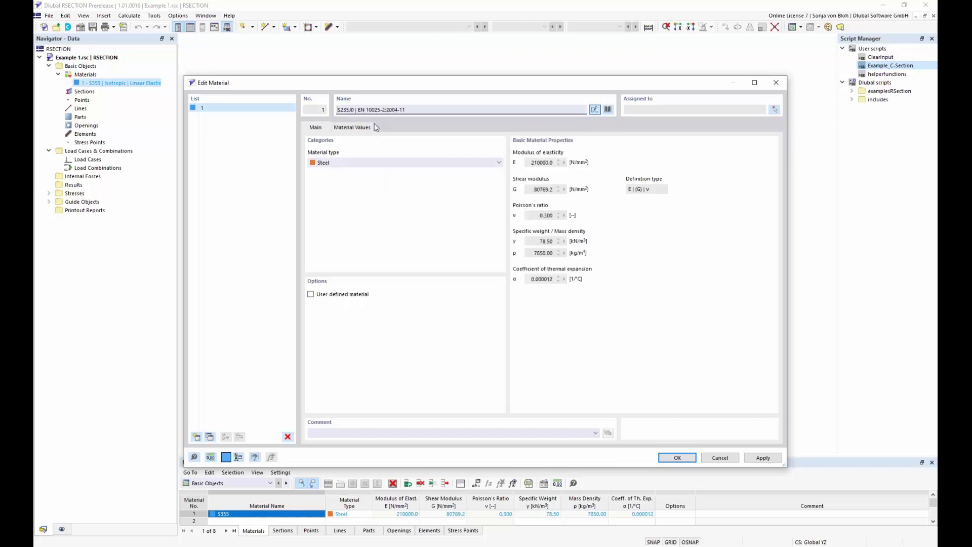
Filter the material library by type Steel, search for S355, and assign S355 from the Steel S series of EN 10025-2:2004-11.
{"action": "left_click", "coordinate": [609, 110]}
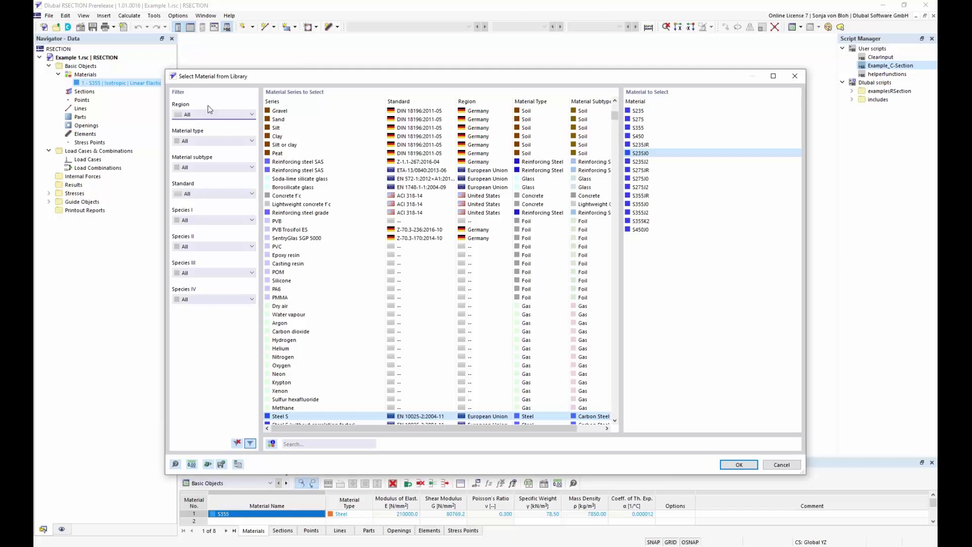
{"action": "left_click", "coordinate": [252, 142]}
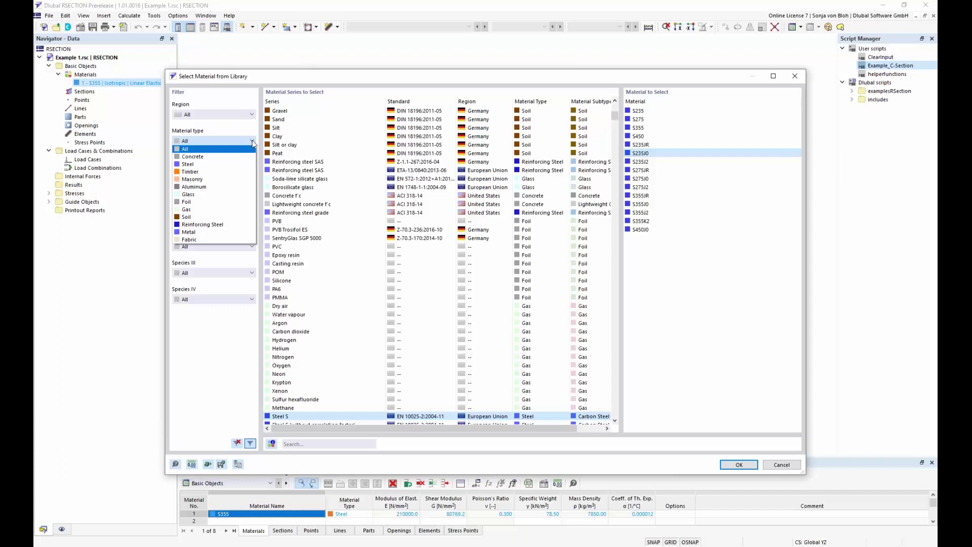
{"action": "left_click", "coordinate": [201, 165]}
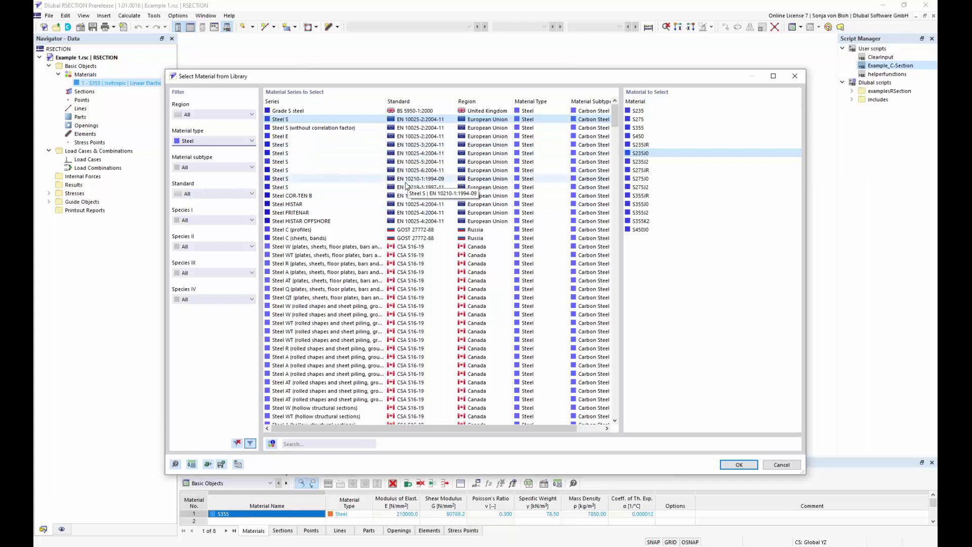
{"action": "left_click", "coordinate": [306, 444]}
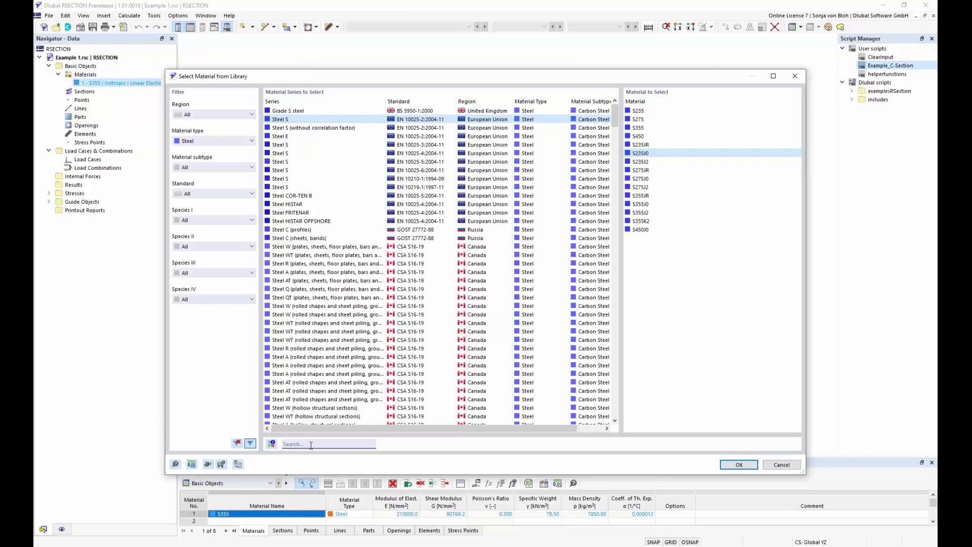
{"action": "type", "text": "S355"}
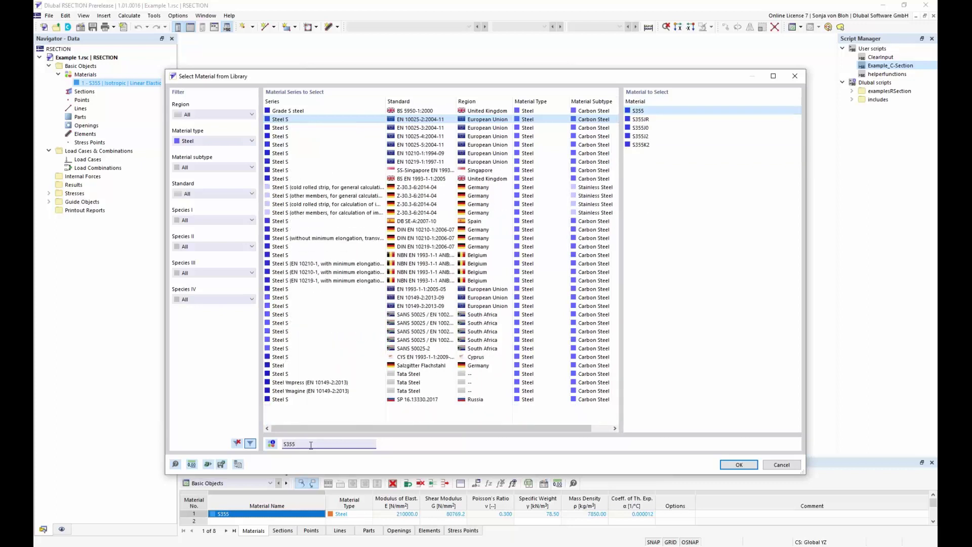
{"action": "left_click", "coordinate": [640, 112]}
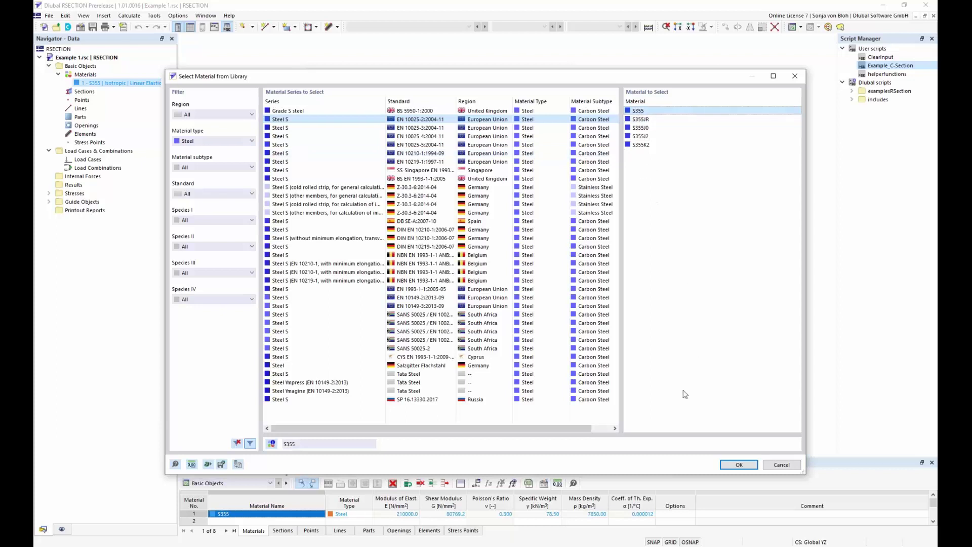
{"action": "left_click", "coordinate": [737, 465]}
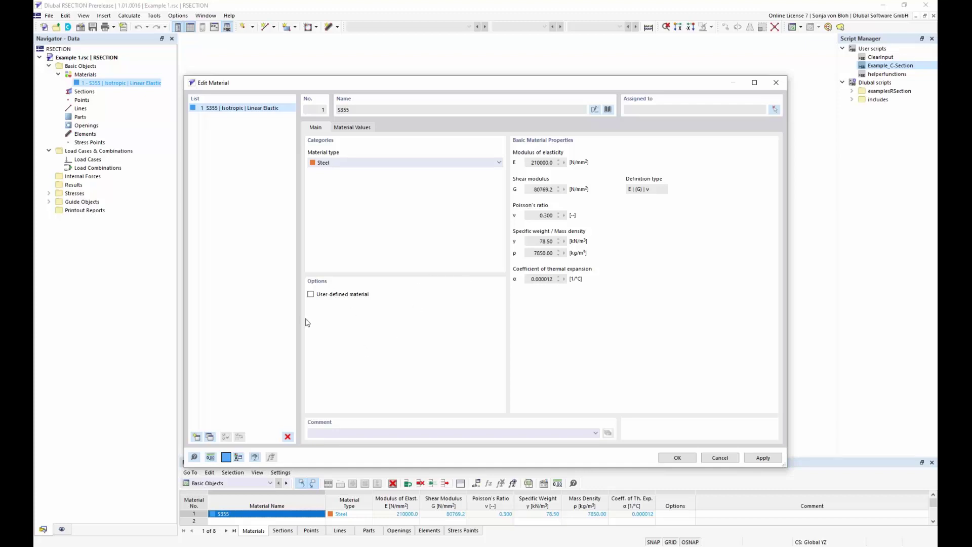
Make the S355 steel a user-defined material and review its material values.
{"action": "left_click", "coordinate": [312, 297]}
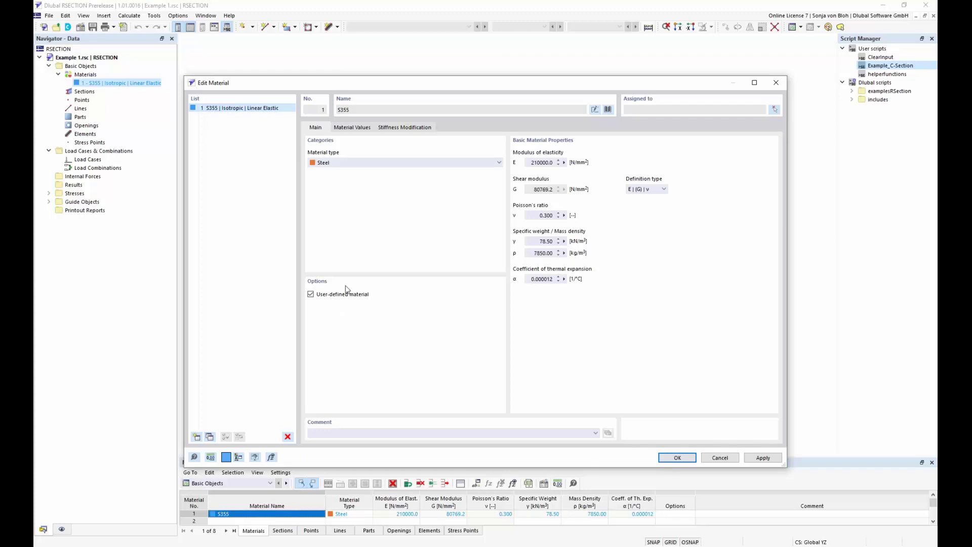
{"action": "left_click", "coordinate": [358, 128]}
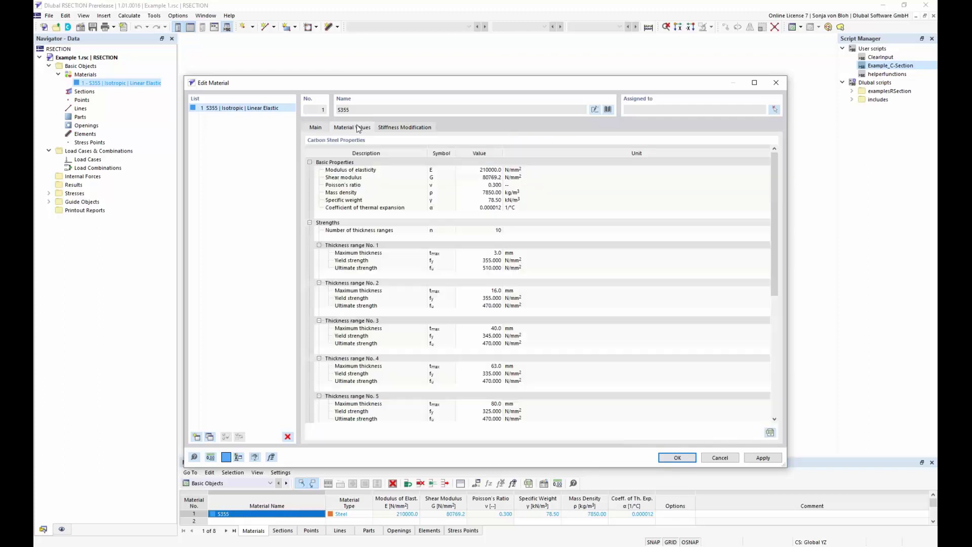
{"action": "left_click", "coordinate": [315, 128]}
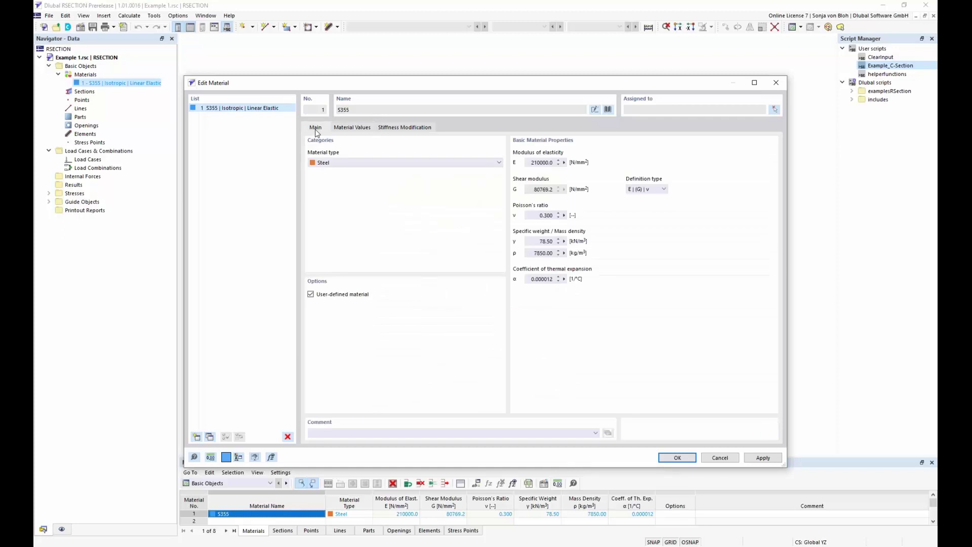
Turn off the user-defined option for the S355 material and accept the material settings.
{"action": "left_click", "coordinate": [311, 294]}
{"action": "left_click", "coordinate": [677, 458]}
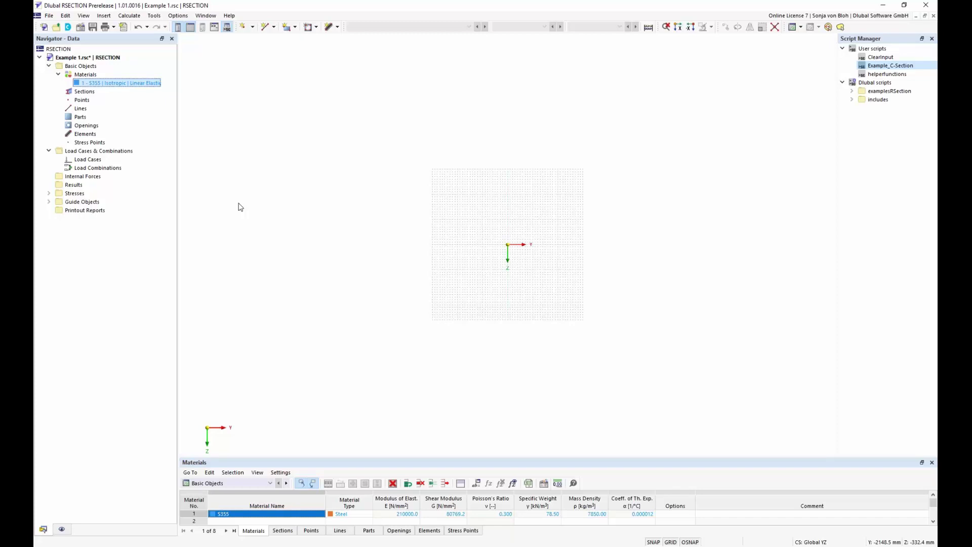
Create a new section and choose the angle L 200x150x12 of DIN EN 10056-1:1998-10 from the standardized steel library.
{"action": "right_click", "coordinate": [93, 94]}
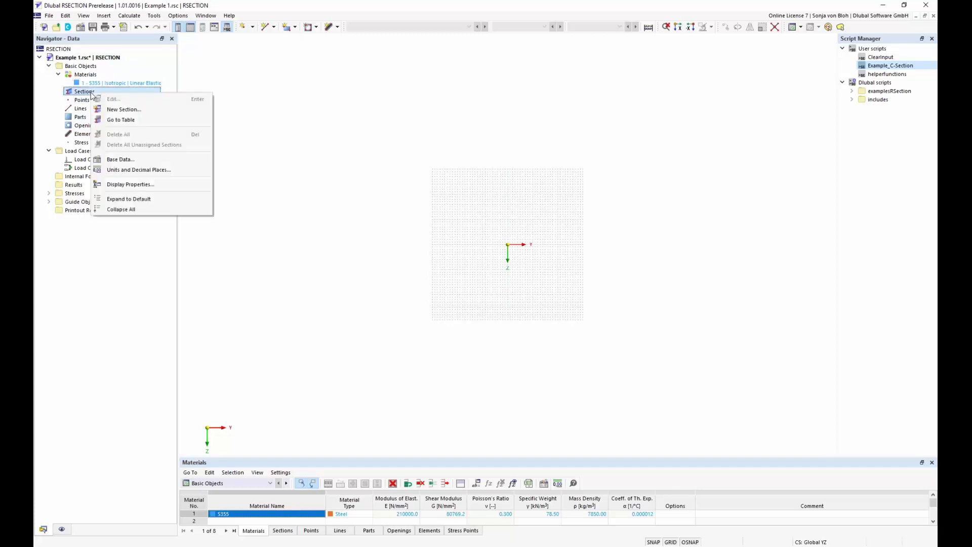
{"action": "left_click", "coordinate": [106, 111]}
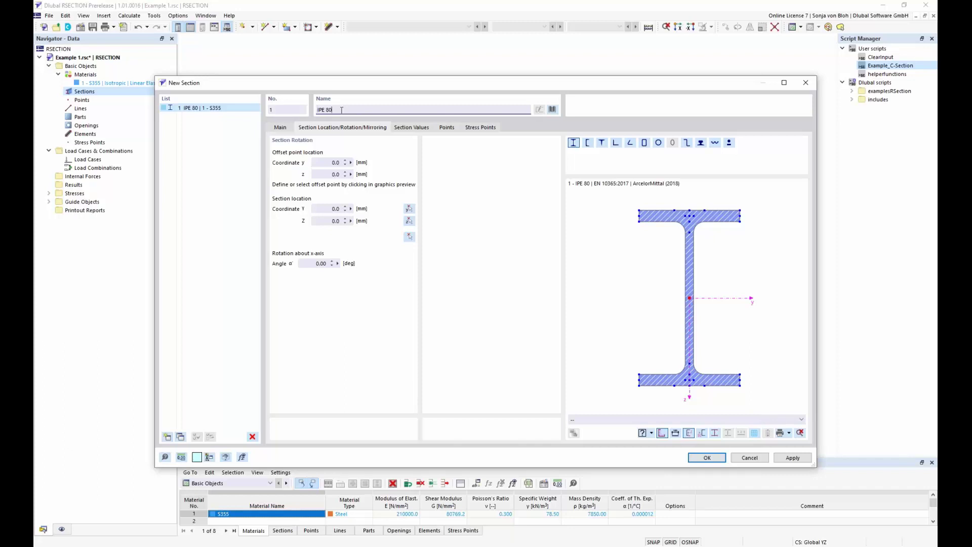
{"action": "left_click", "coordinate": [553, 110]}
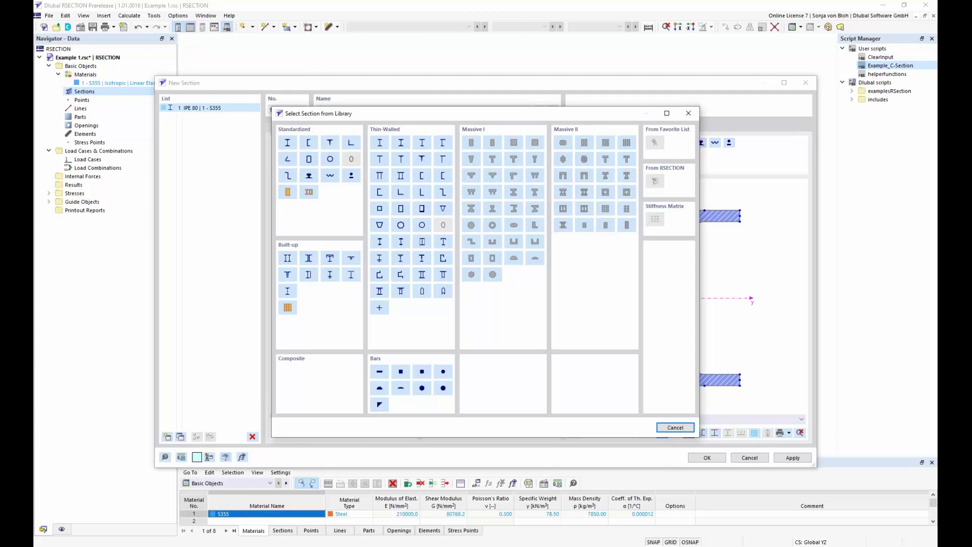
{"action": "left_click", "coordinate": [351, 144]}
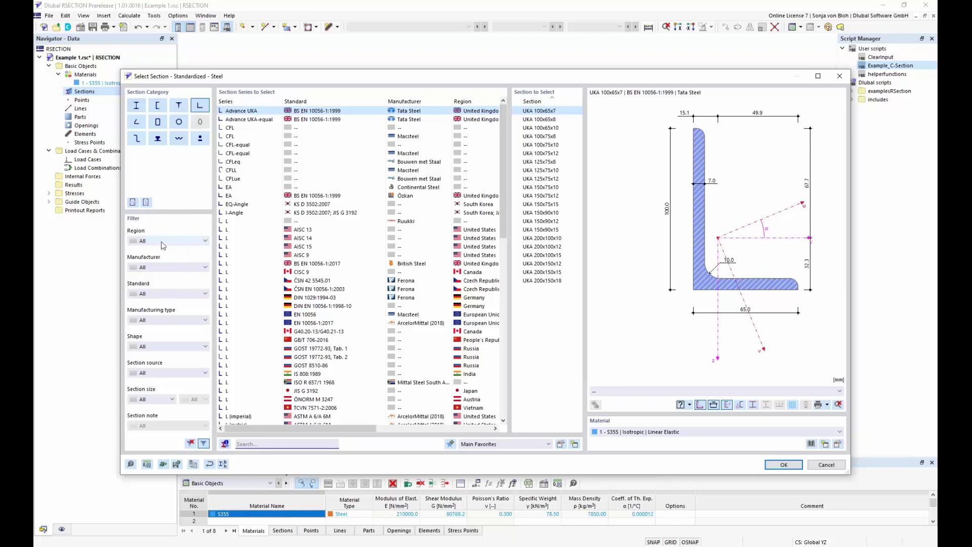
{"action": "left_click", "coordinate": [255, 443]}
{"action": "type", "text": "L 20"}
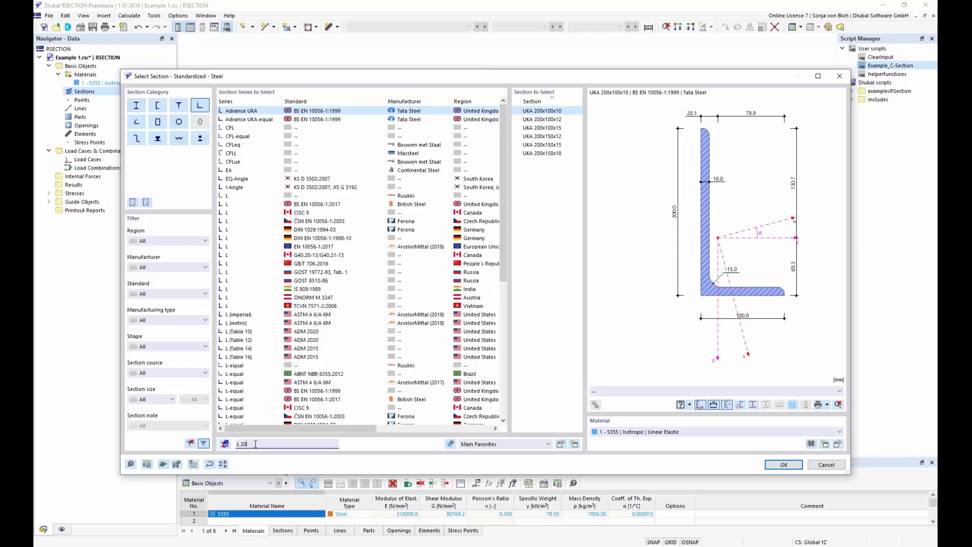
{"action": "type", "text": "0x150x"}
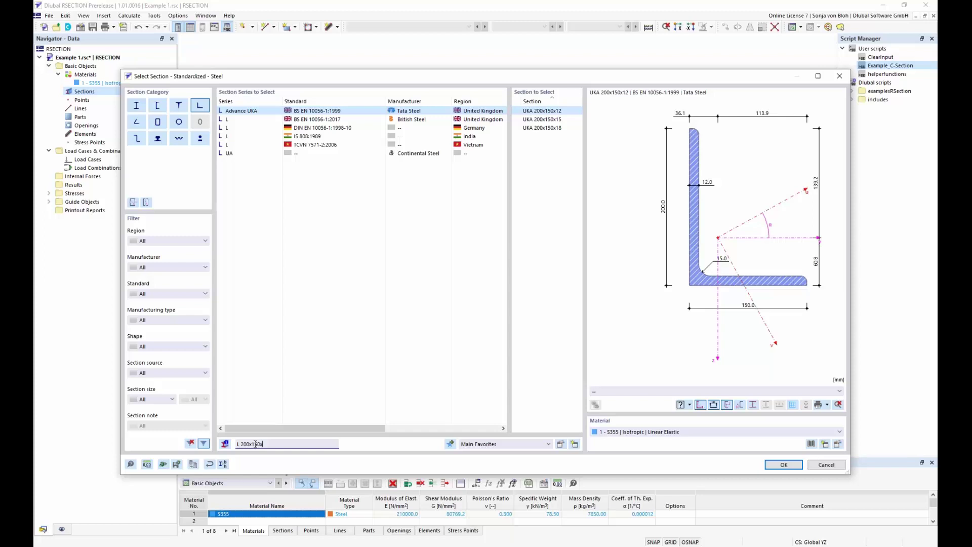
{"action": "type", "text": "12"}
{"action": "left_click", "coordinate": [306, 128]}
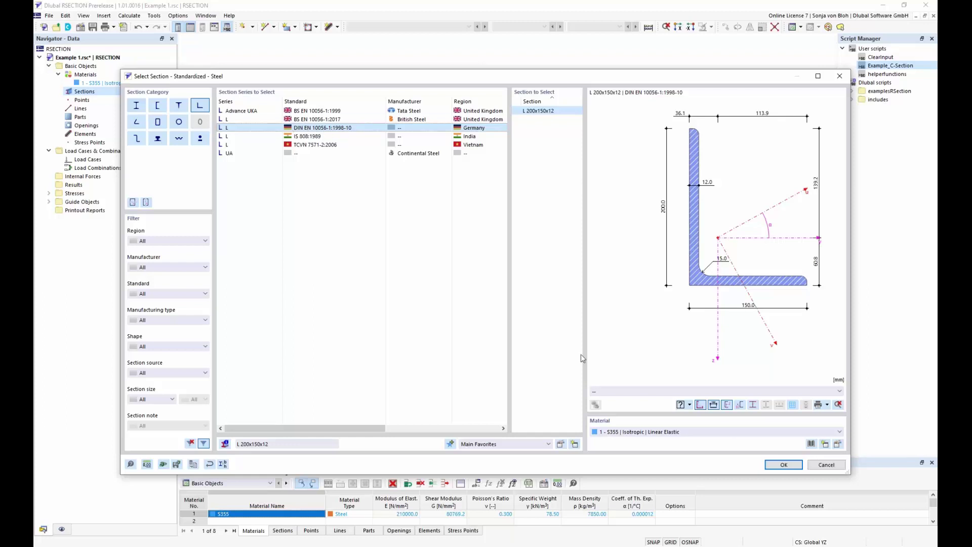
{"action": "left_click", "coordinate": [784, 465]}
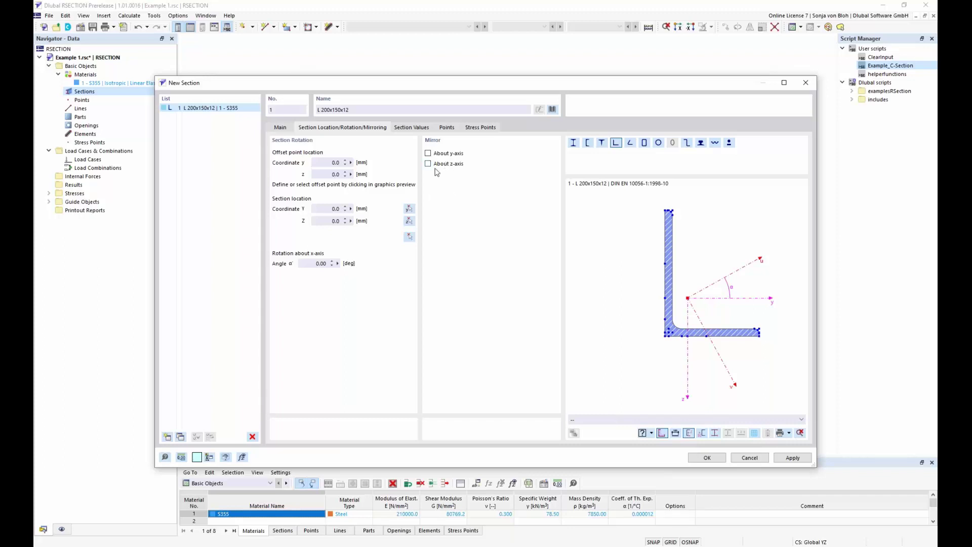
Mirror the angle section about its y-axis and rotate it 90° about the x-axis.
{"action": "left_click", "coordinate": [429, 153]}
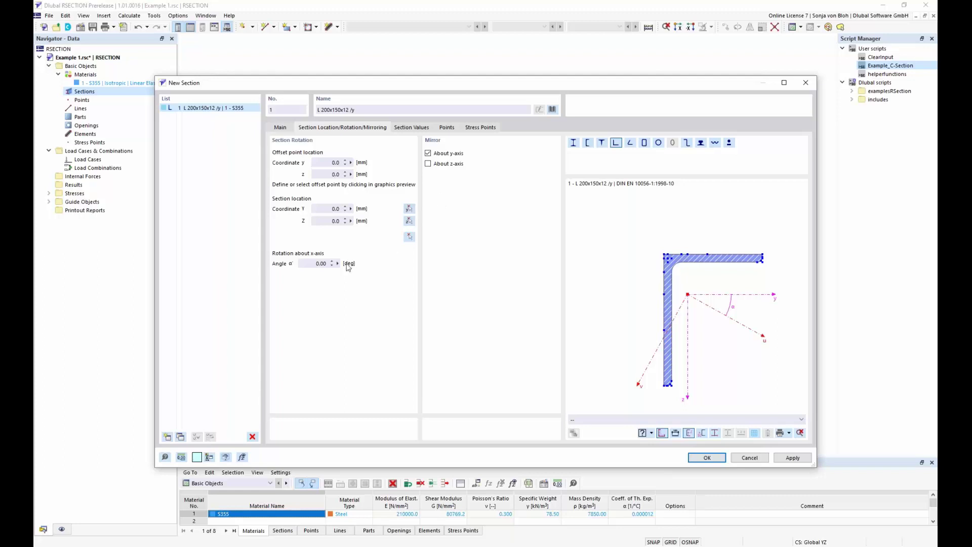
{"action": "left_click", "coordinate": [306, 266]}
{"action": "type", "text": "90"}
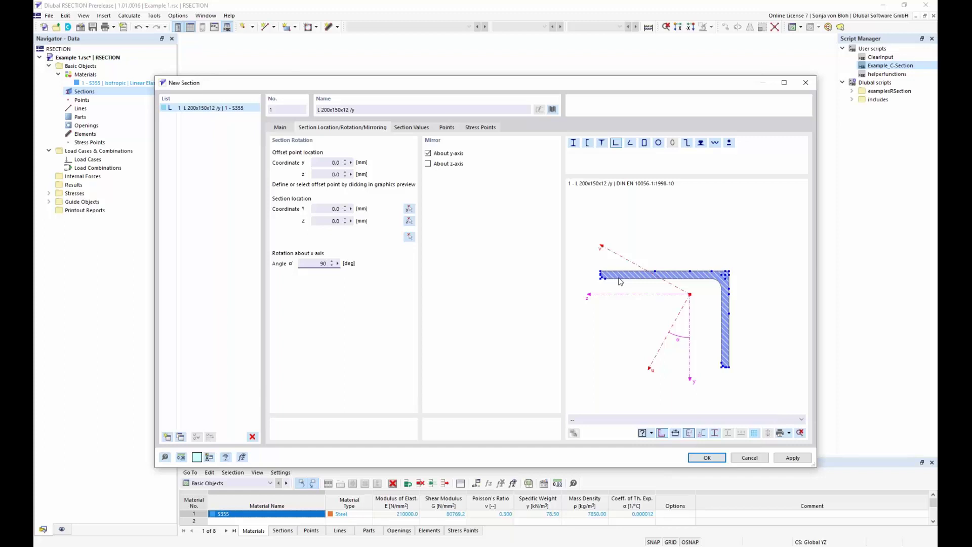
Set the section's offset point at the mid-thickness of the longer leg's free end, y -139.2 mm and z -30.1 mm.
{"action": "scroll", "coordinate": [602, 286], "scroll_direction": "up", "scroll_amount": 1}
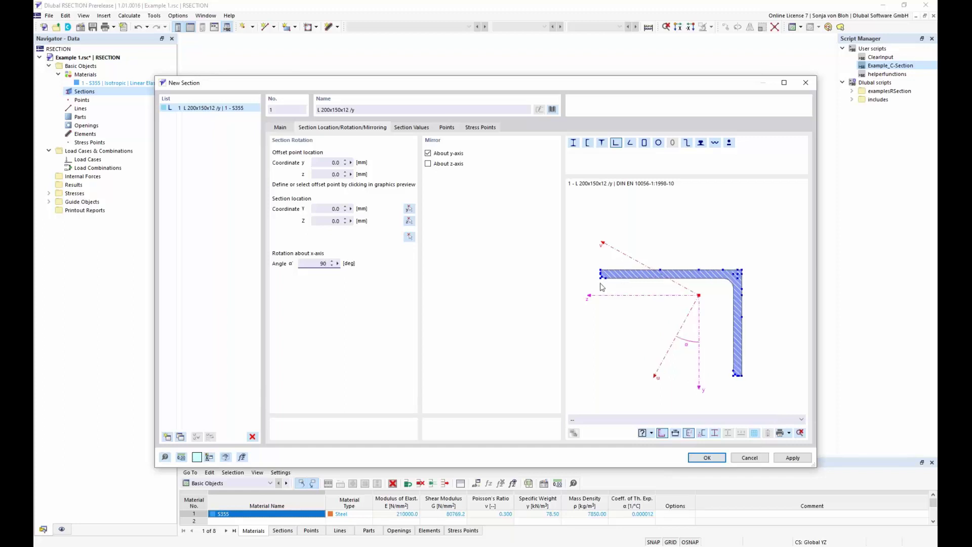
{"action": "scroll", "coordinate": [602, 283], "scroll_direction": "up", "scroll_amount": 5}
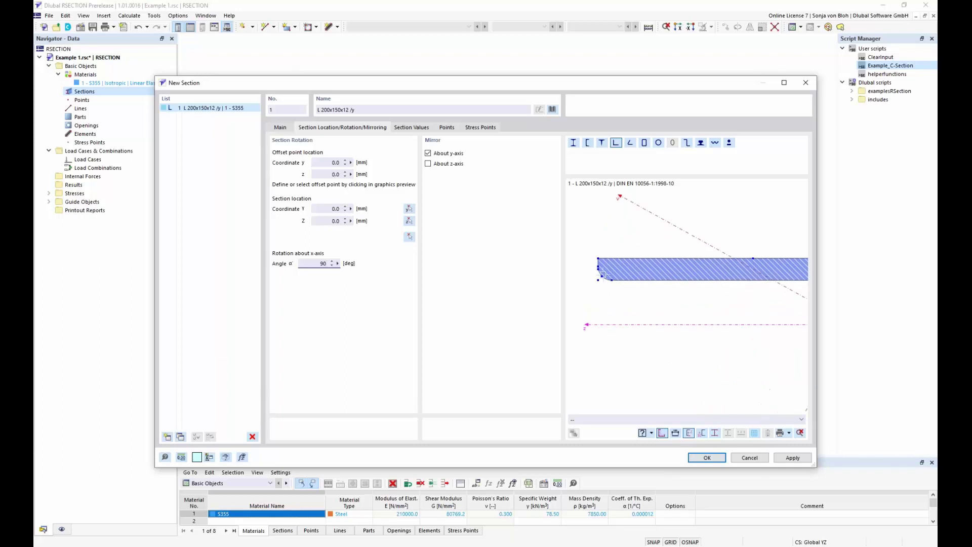
{"action": "scroll", "coordinate": [604, 276], "scroll_direction": "up", "scroll_amount": 1}
{"action": "scroll", "coordinate": [599, 279], "scroll_direction": "up", "scroll_amount": 1}
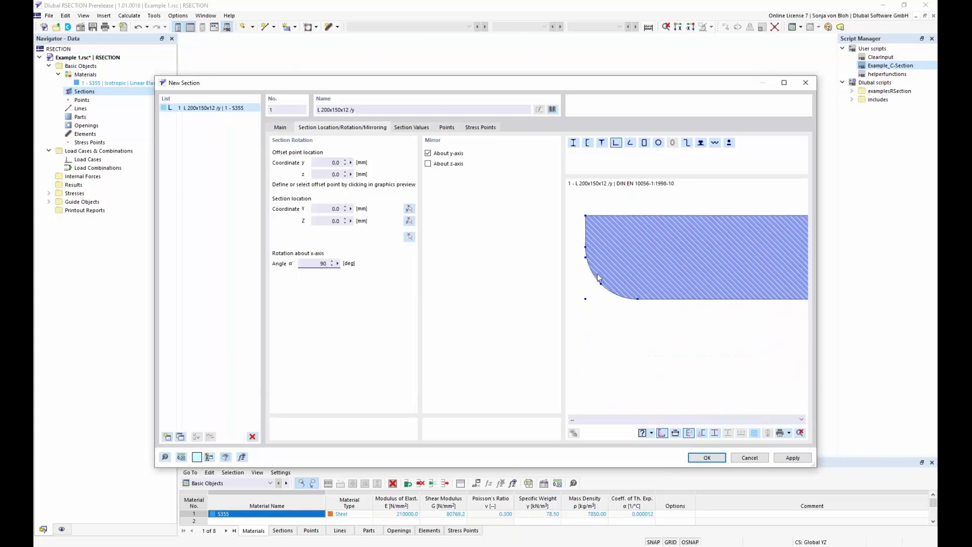
{"action": "left_click", "coordinate": [587, 257]}
{"action": "left_click", "coordinate": [323, 162]}
{"action": "left_click", "coordinate": [340, 175]}
{"action": "left_click", "coordinate": [342, 163]}
{"action": "key", "text": "Tab"}
Locate the section's offset point at the coordinate origin, Y 0.0 and Z 0.0 mm, and create the section.
{"action": "left_click", "coordinate": [331, 209]}
{"action": "left_click_drag", "start_coordinate": [323, 221], "coordinate": [347, 228]}
{"action": "left_click", "coordinate": [410, 238]}
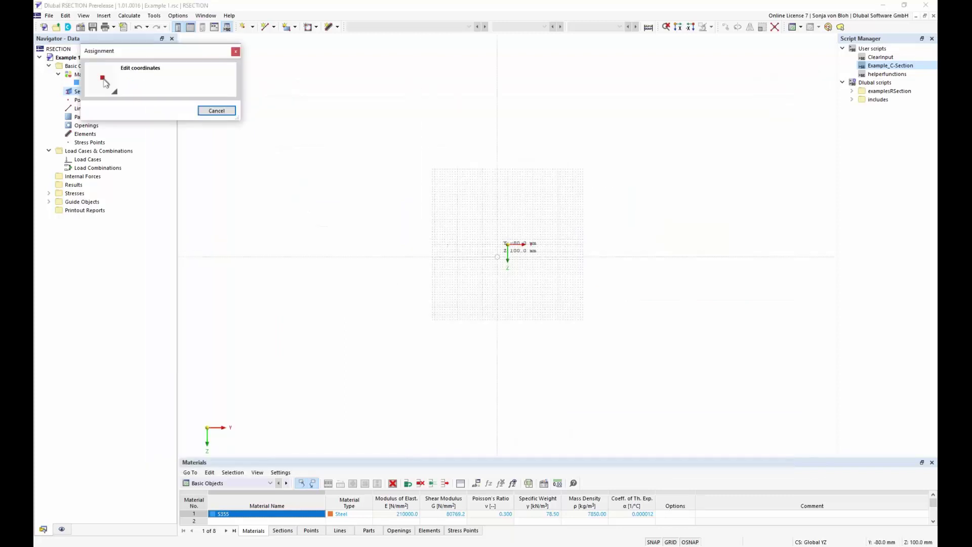
{"action": "left_click", "coordinate": [508, 244]}
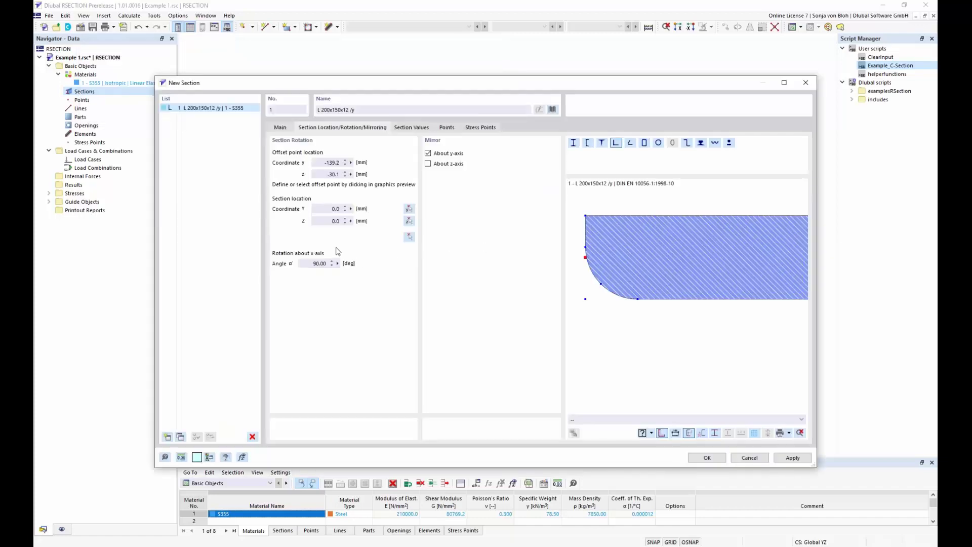
{"action": "left_click", "coordinate": [705, 458]}
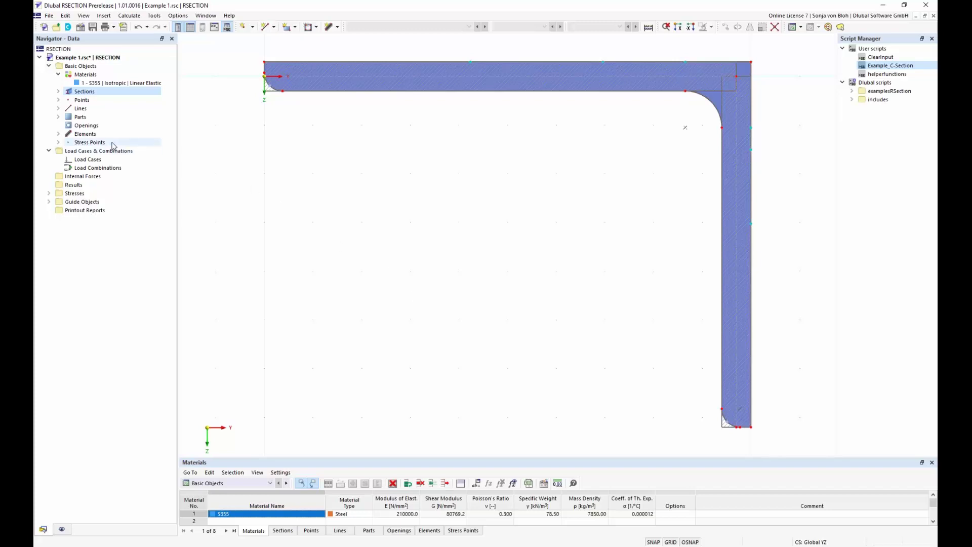
Select the element of the section's horizontal leg and turn on the display of subpanels.
{"action": "left_click", "coordinate": [58, 134]}
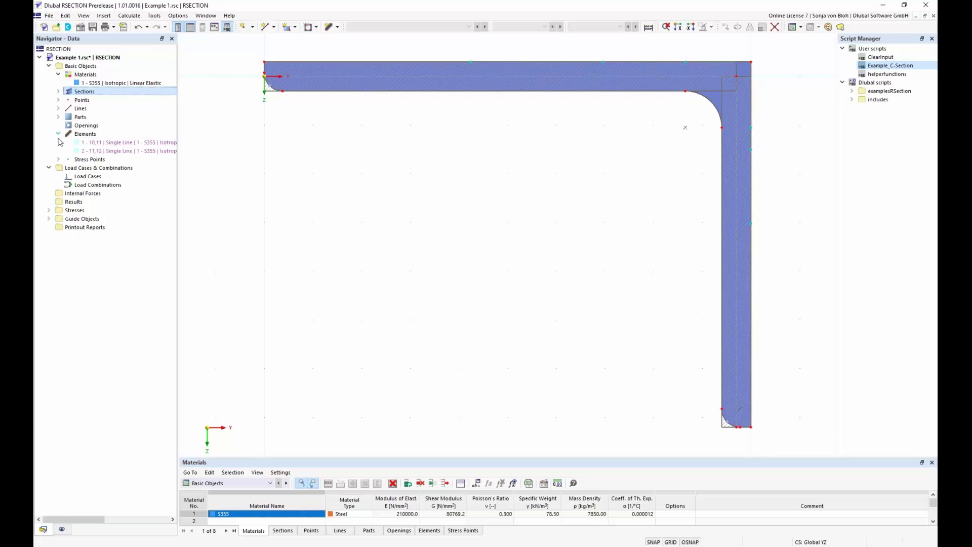
{"action": "left_click", "coordinate": [106, 145]}
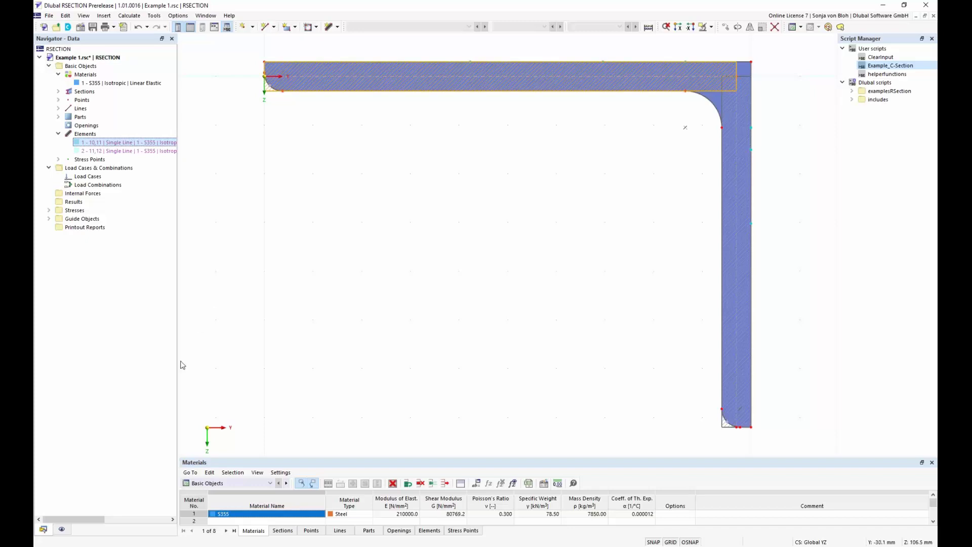
{"action": "left_click", "coordinate": [62, 530]}
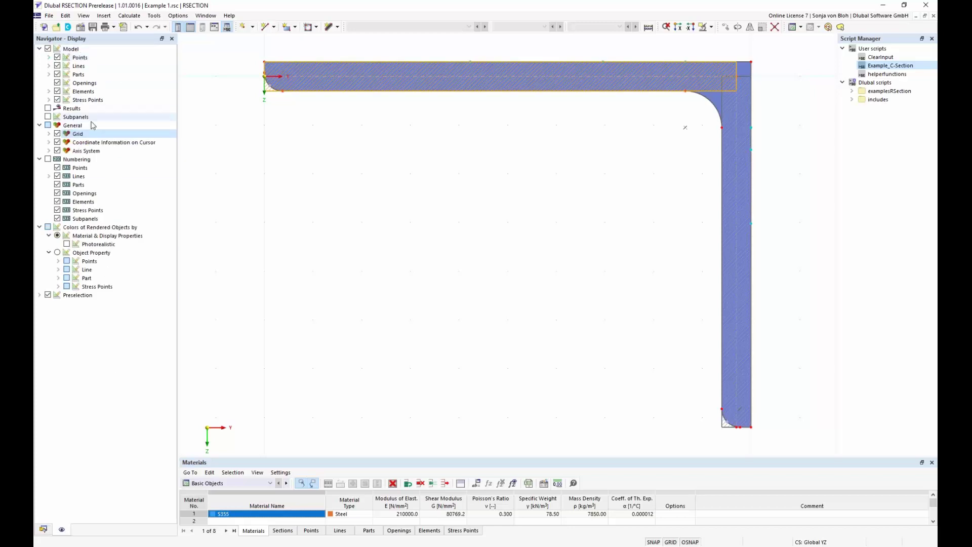
{"action": "left_click", "coordinate": [47, 117]}
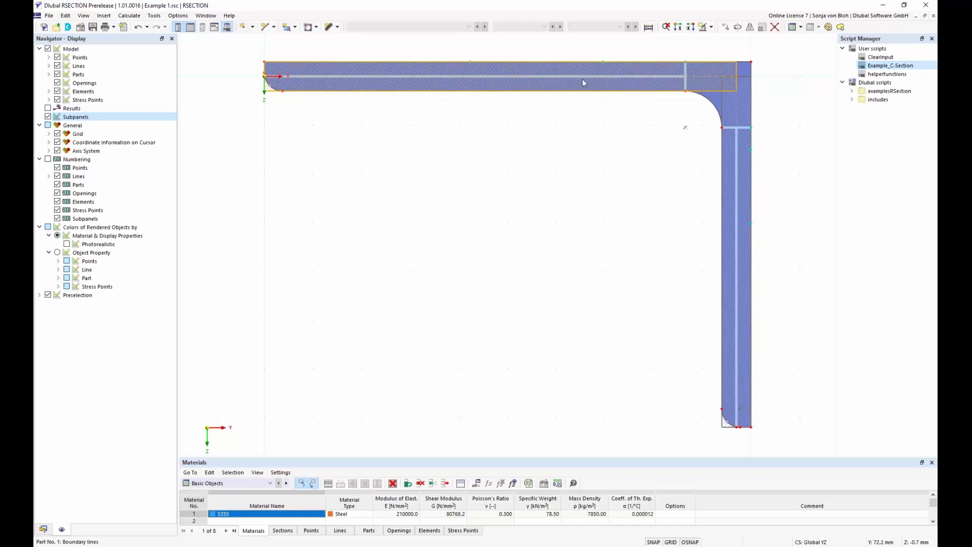
{"action": "mouse_move", "coordinate": [738, 81]}
Highlight the part formed by the section's boundary lines and examine the L section's editing settings without changing them.
{"action": "left_click", "coordinate": [46, 529]}
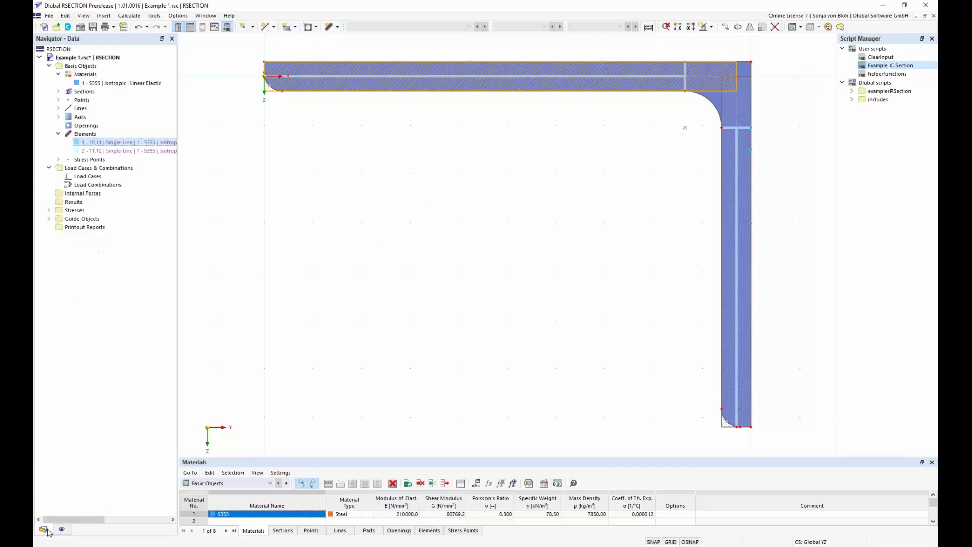
{"action": "left_click", "coordinate": [59, 134]}
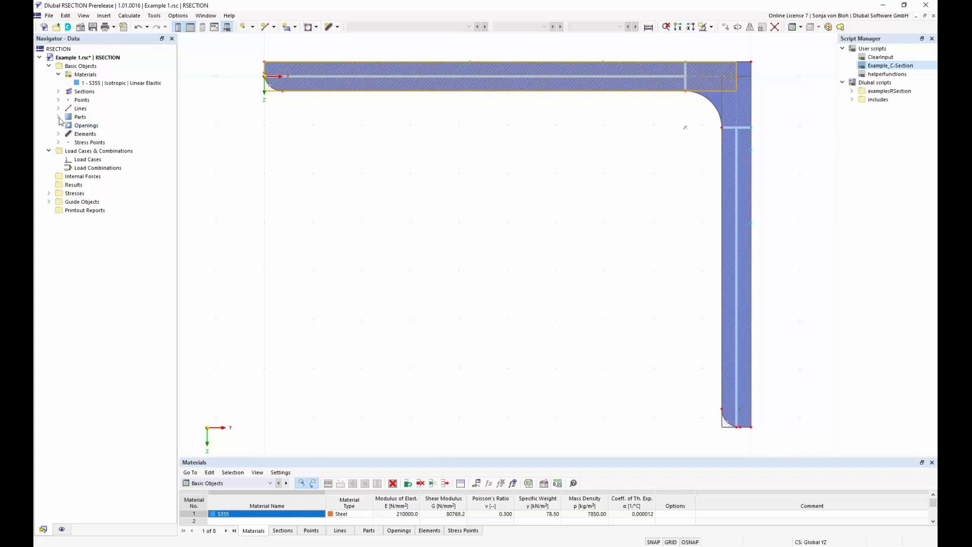
{"action": "left_click", "coordinate": [59, 118]}
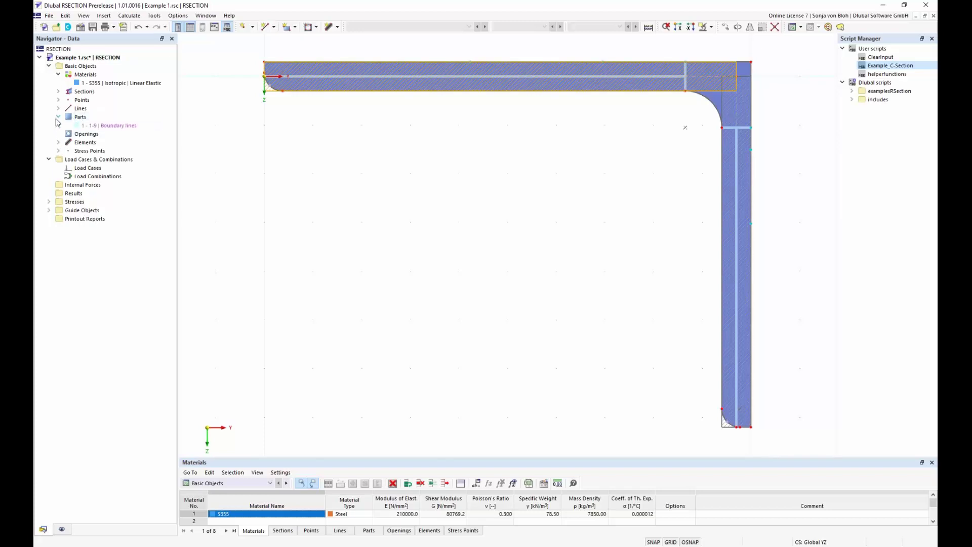
{"action": "left_click", "coordinate": [107, 126]}
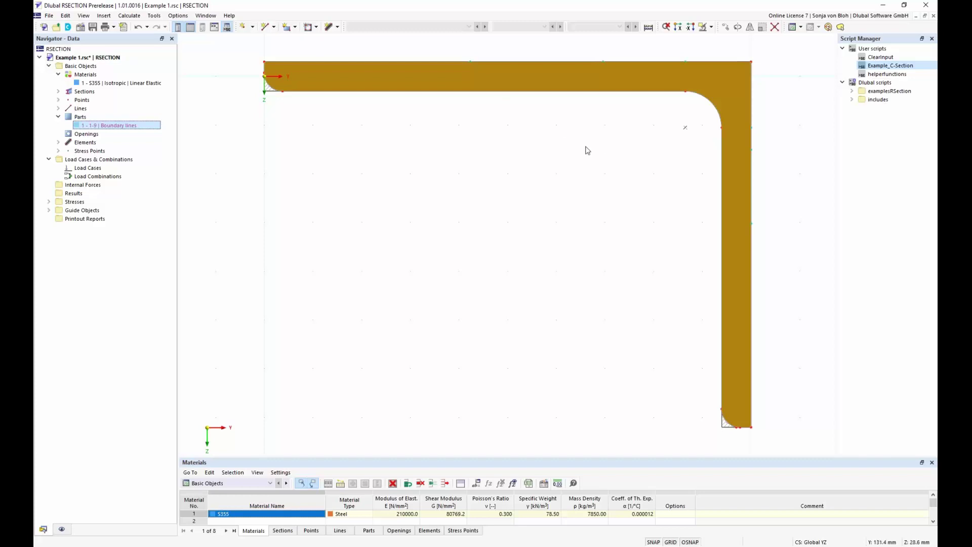
{"action": "double_click", "coordinate": [717, 96]}
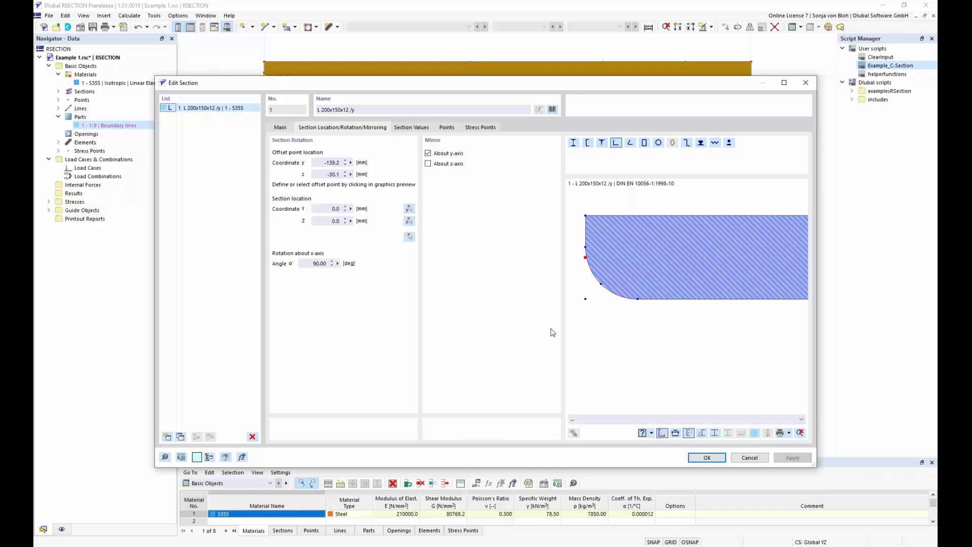
{"action": "left_click", "coordinate": [748, 458]}
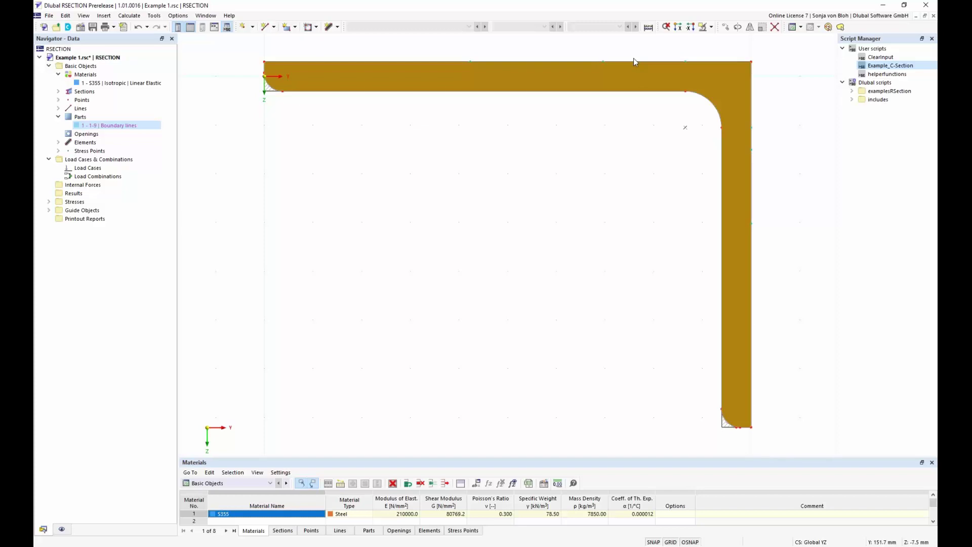
Convert Section No. 1 into normal geometry.
{"action": "right_click", "coordinate": [717, 101]}
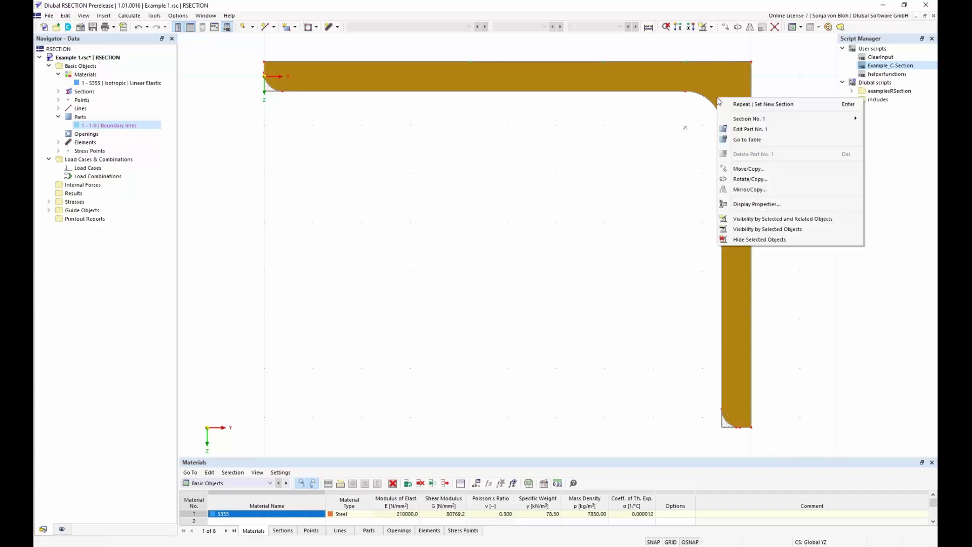
{"action": "mouse_move", "coordinate": [748, 121]}
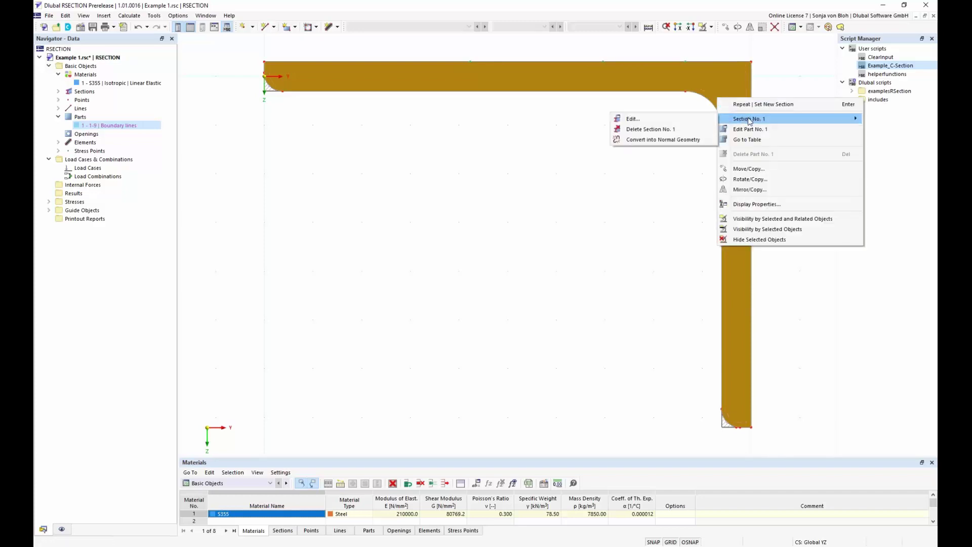
{"action": "left_click", "coordinate": [668, 140]}
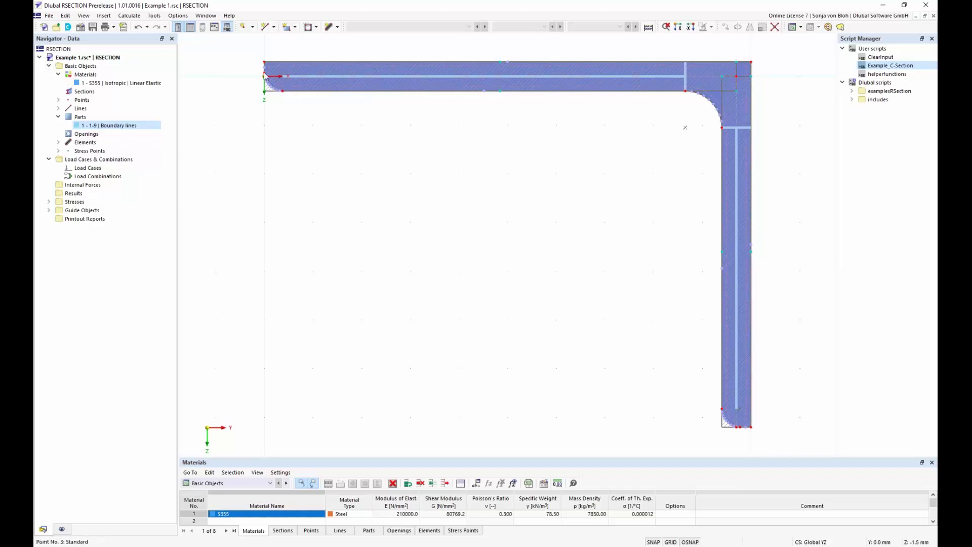
Delete the part enclosed by the converted angle's boundary lines, keeping its lines and elements.
{"action": "left_click", "coordinate": [58, 117]}
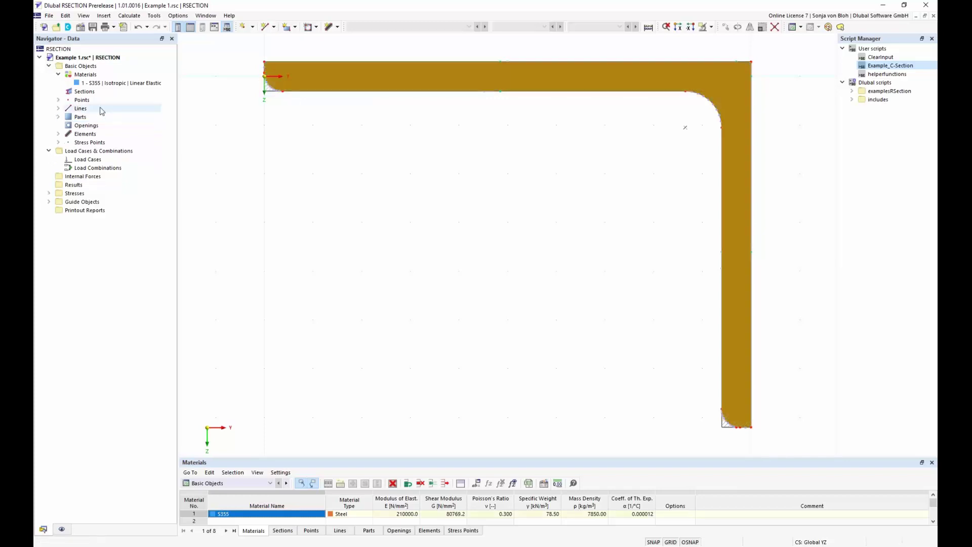
{"action": "left_click", "coordinate": [267, 81]}
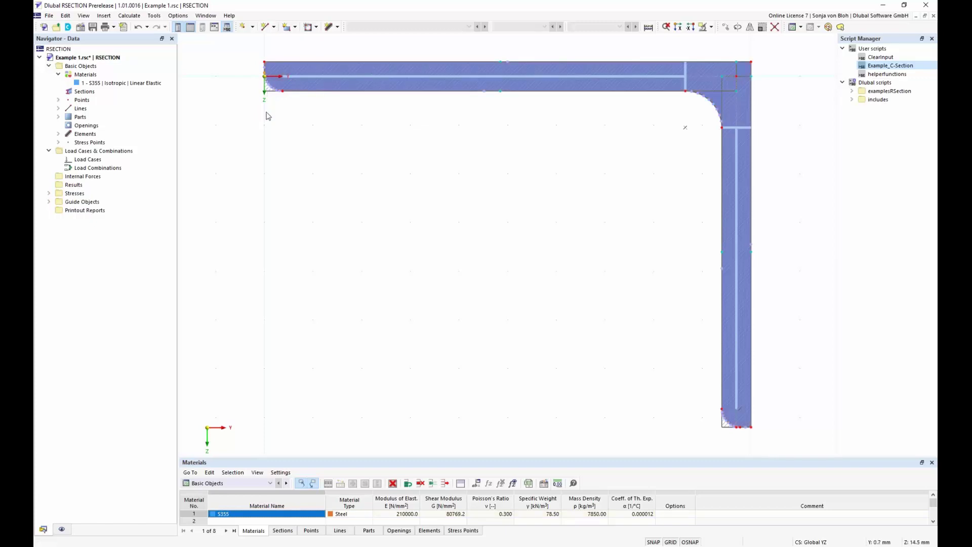
{"action": "left_click", "coordinate": [269, 116]}
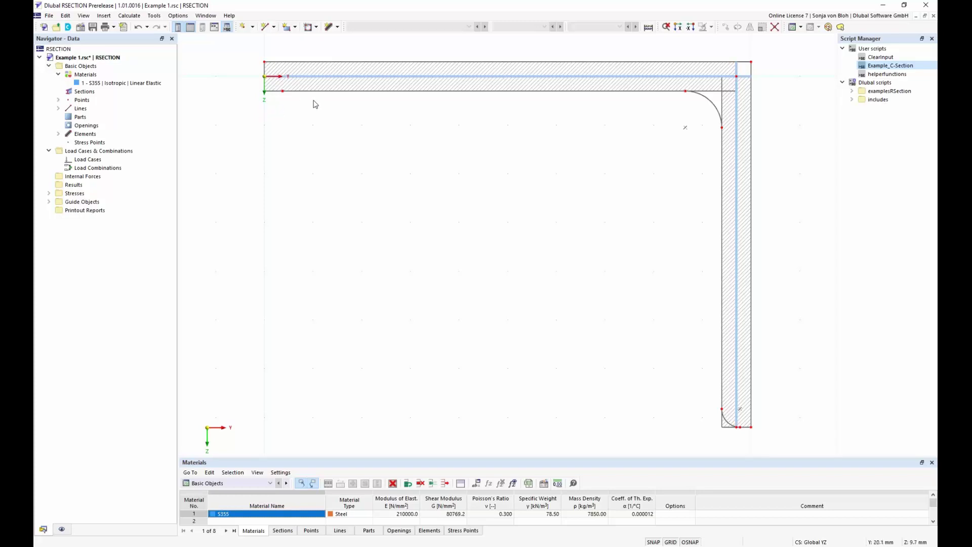
{"action": "left_click", "coordinate": [337, 27]}
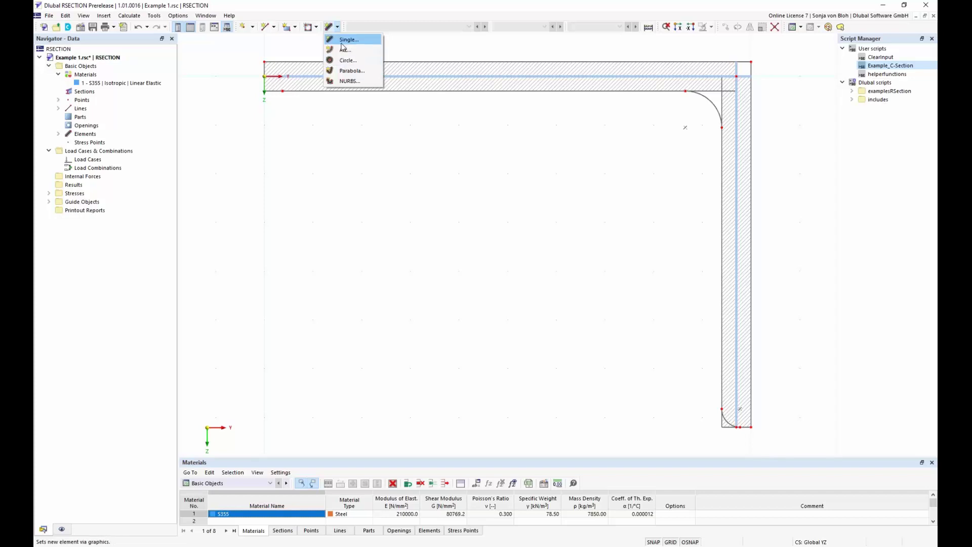
{"action": "left_click", "coordinate": [275, 191]}
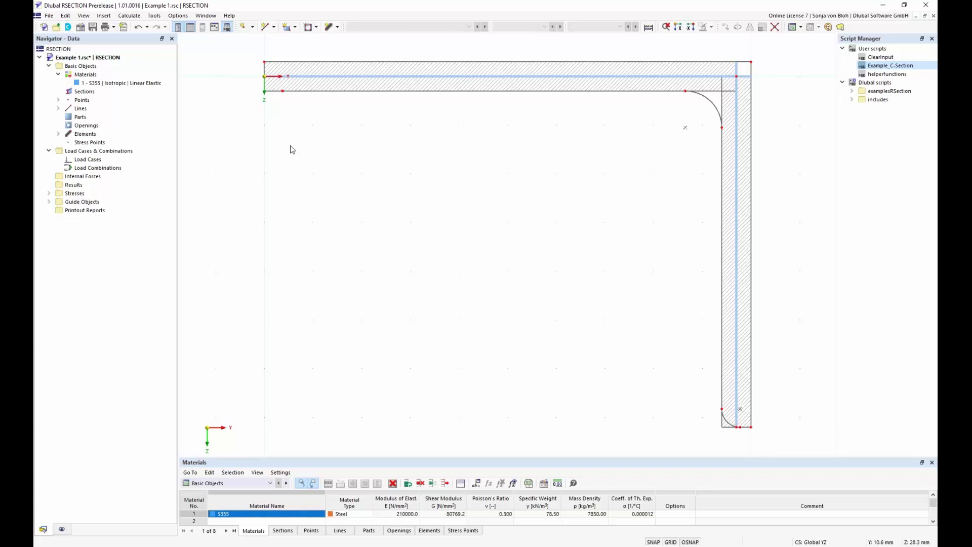
Add a straight single-line element 200 mm long and 12 mm thick at 0°, extending from the origin away from the angle's horizontal leg.
{"action": "left_click", "coordinate": [338, 27]}
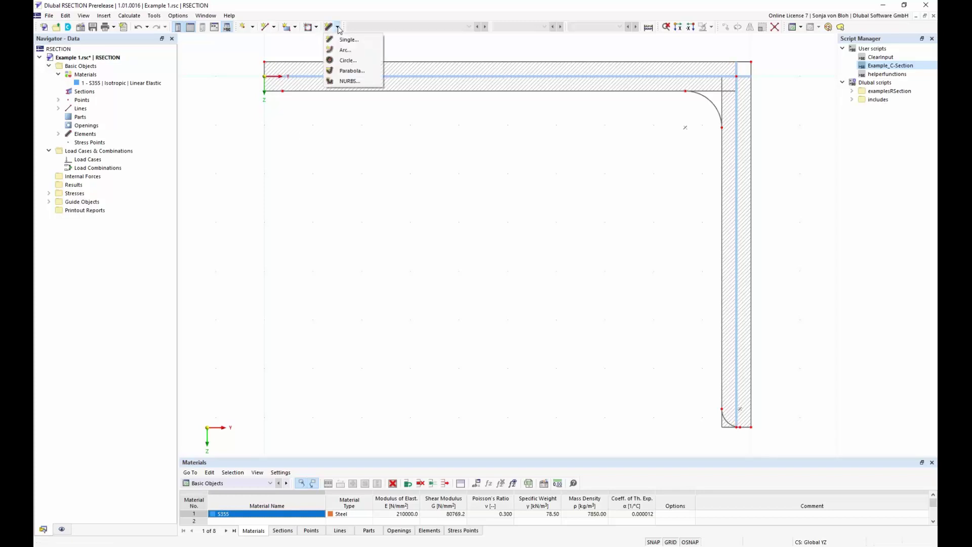
{"action": "left_click", "coordinate": [353, 41]}
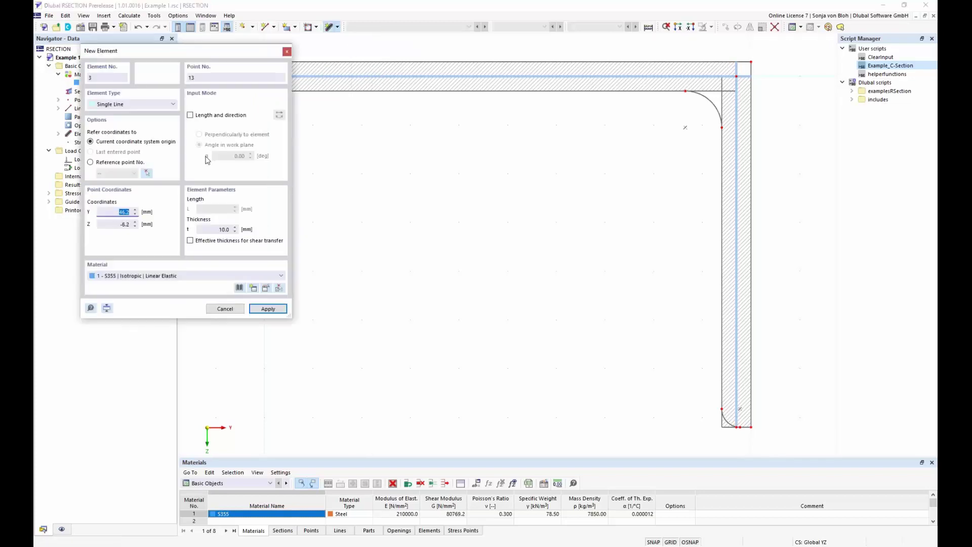
{"action": "left_click", "coordinate": [191, 115]}
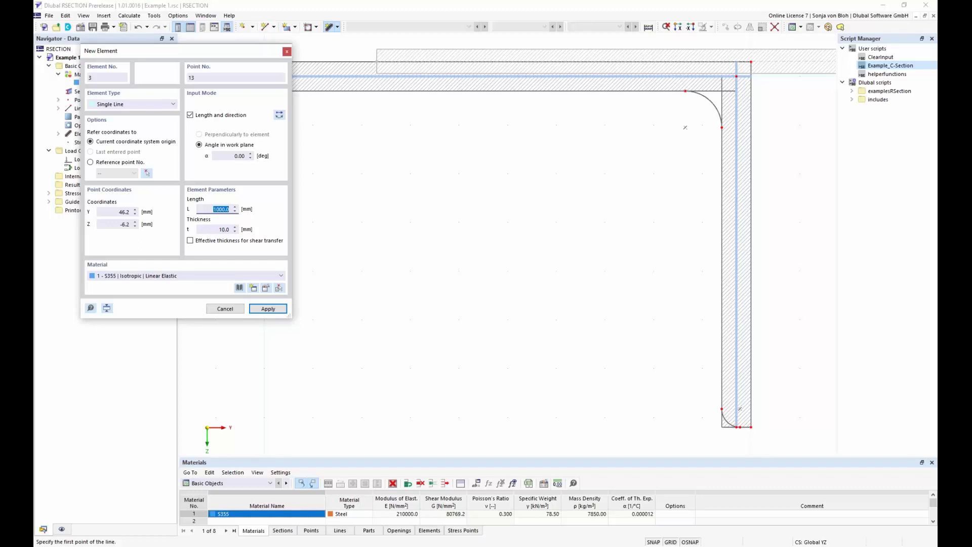
{"action": "type", "text": "200"}
{"action": "key", "text": "Tab"}
{"action": "type", "text": "12"}
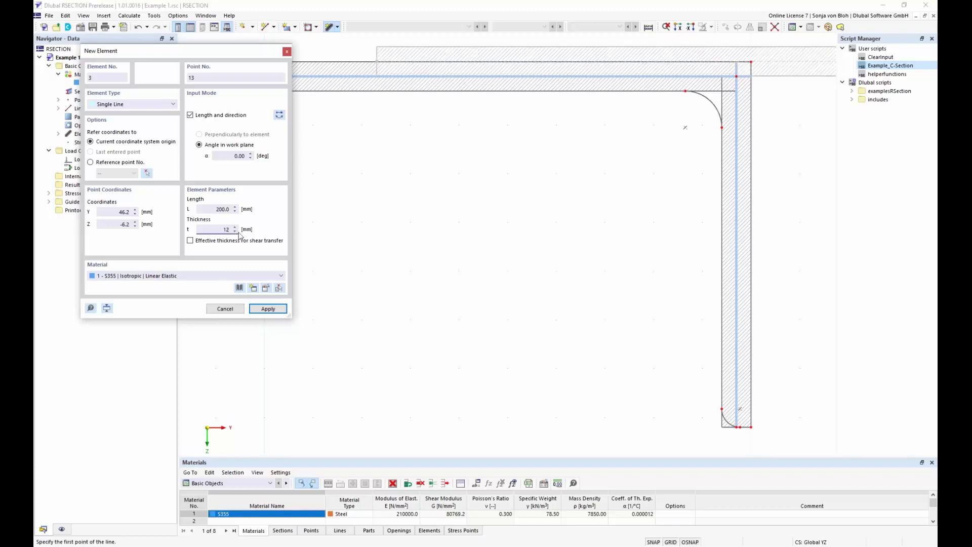
{"action": "left_click_drag", "start_coordinate": [231, 51], "coordinate": [176, 146]}
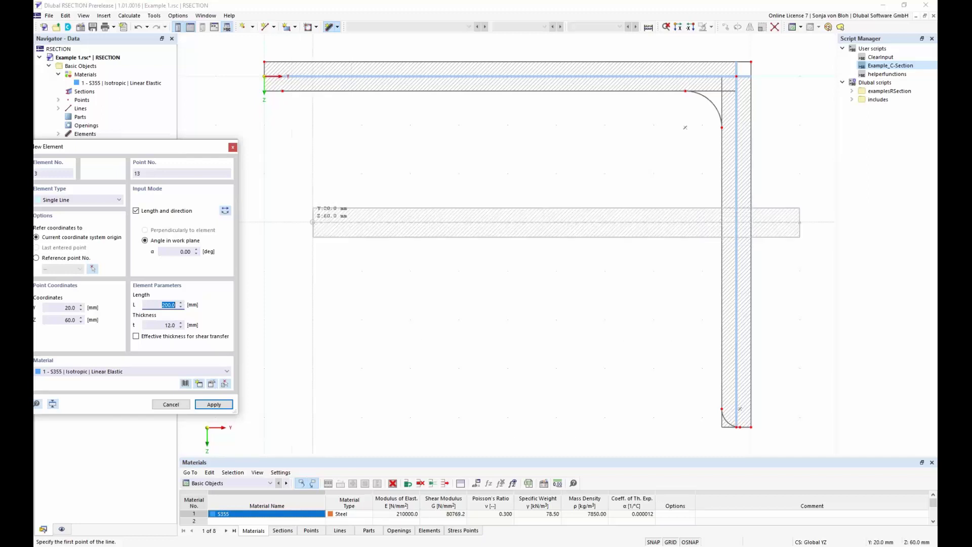
{"action": "left_click", "coordinate": [225, 211]}
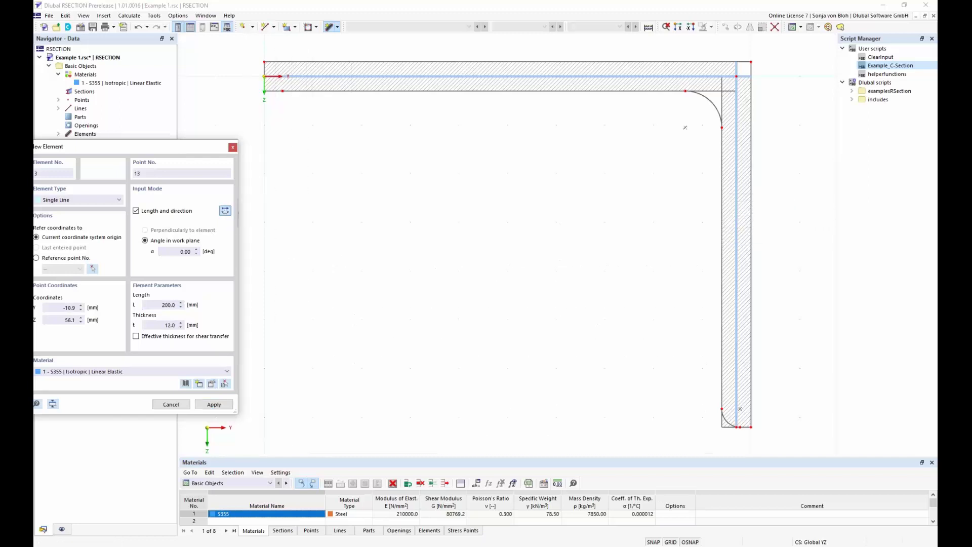
{"action": "scroll", "coordinate": [346, 182], "scroll_direction": "down", "scroll_amount": 2}
{"action": "middle_click_drag", "start_coordinate": [361, 193], "coordinate": [542, 292]}
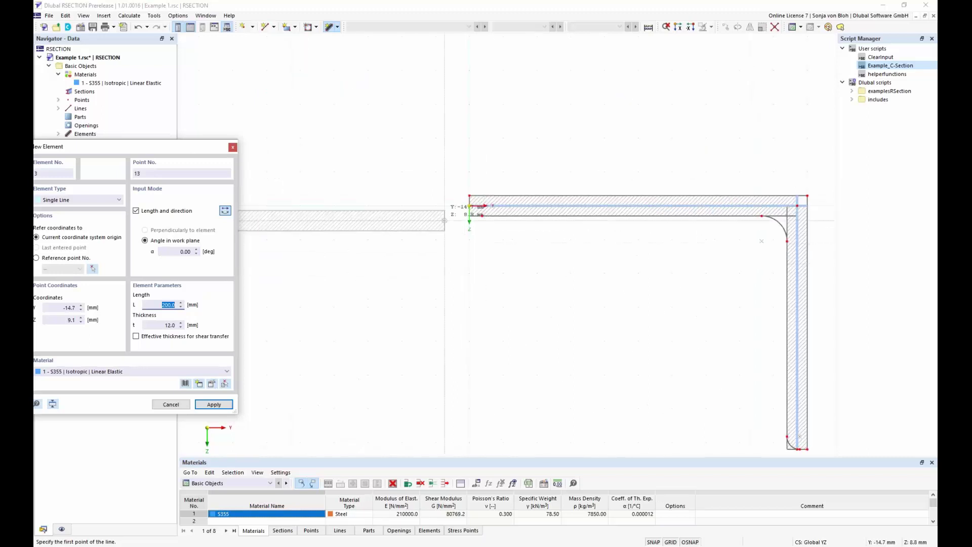
{"action": "scroll", "coordinate": [468, 217], "scroll_direction": "up", "scroll_amount": 3}
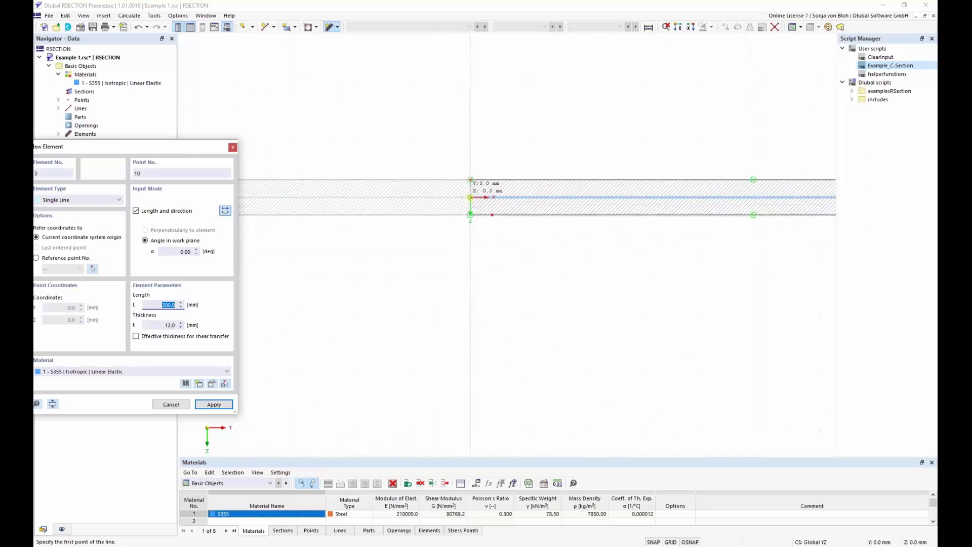
{"action": "left_click", "coordinate": [470, 197]}
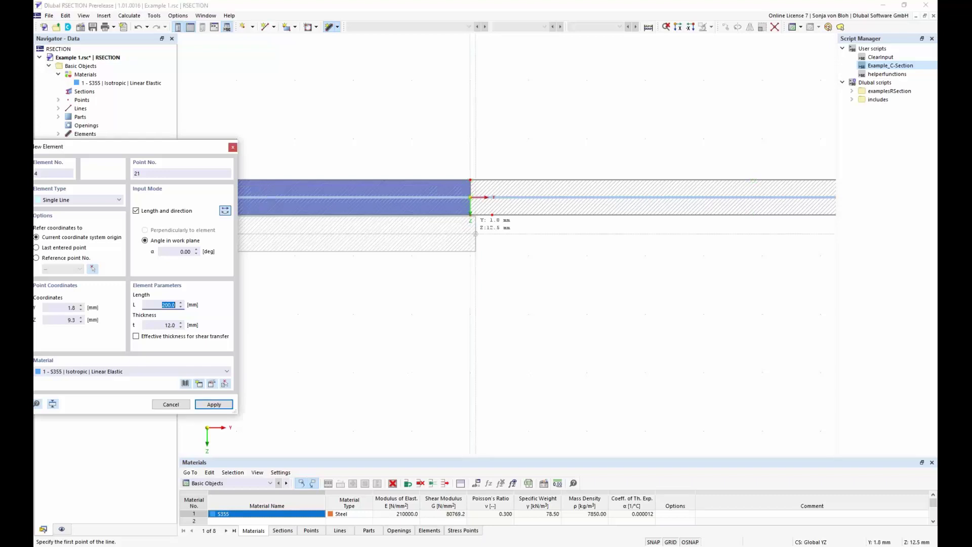
Add a vertical web element 400 mm long and 10 mm thick at 90°, running downward from the origin.
{"action": "left_click_drag", "start_coordinate": [170, 150], "coordinate": [325, 136]}
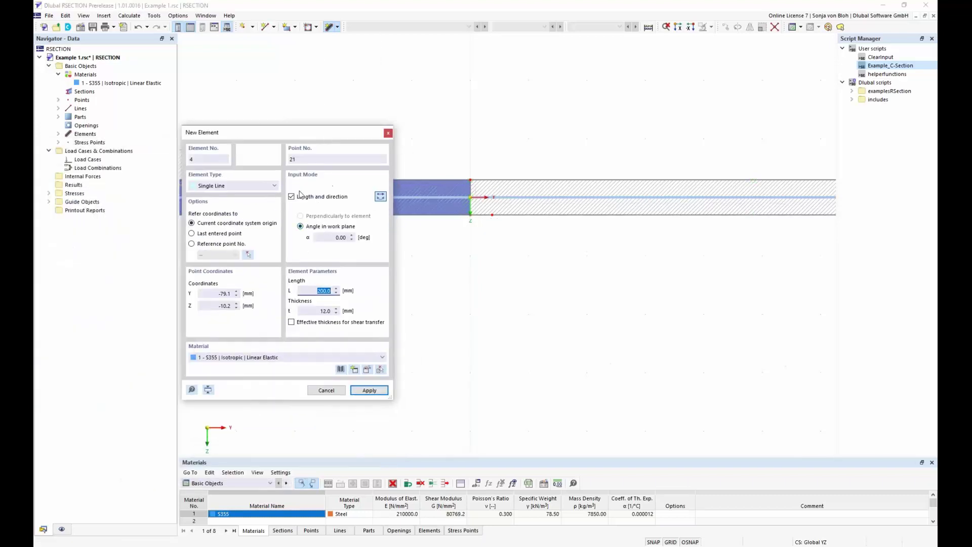
{"action": "left_click", "coordinate": [340, 238]}
{"action": "type", "text": "90"}
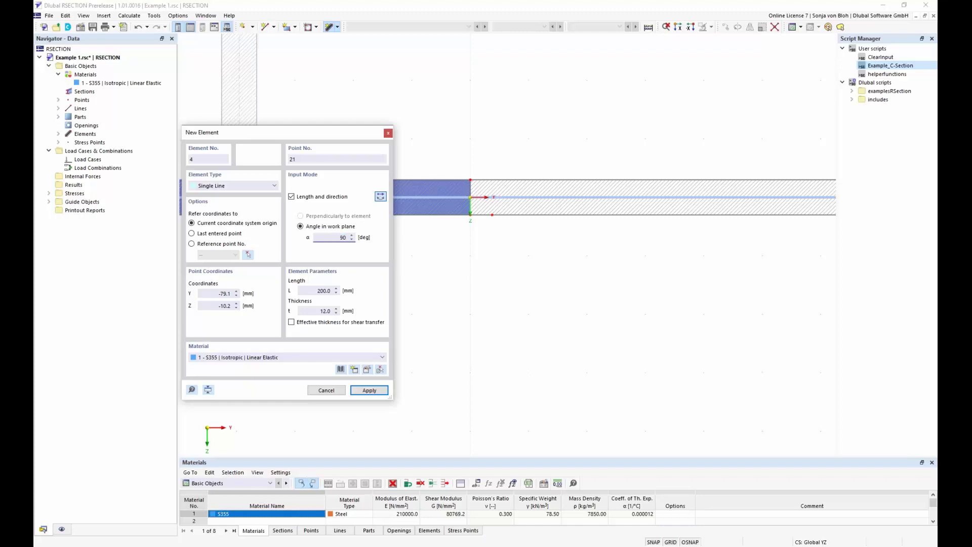
{"action": "left_click", "coordinate": [330, 291]}
{"action": "type", "text": "400"}
{"action": "left_click", "coordinate": [318, 310]}
{"action": "type", "text": "10"}
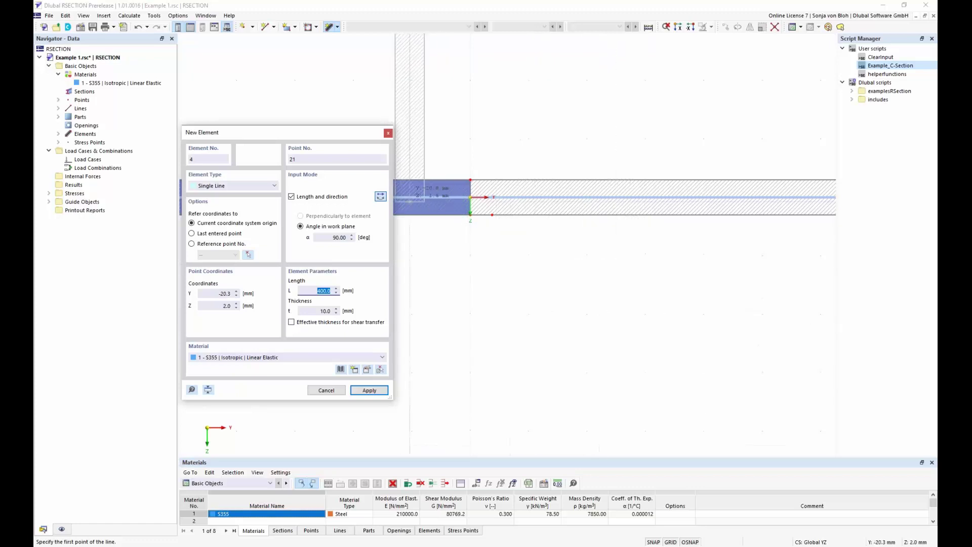
{"action": "left_click", "coordinate": [381, 196]}
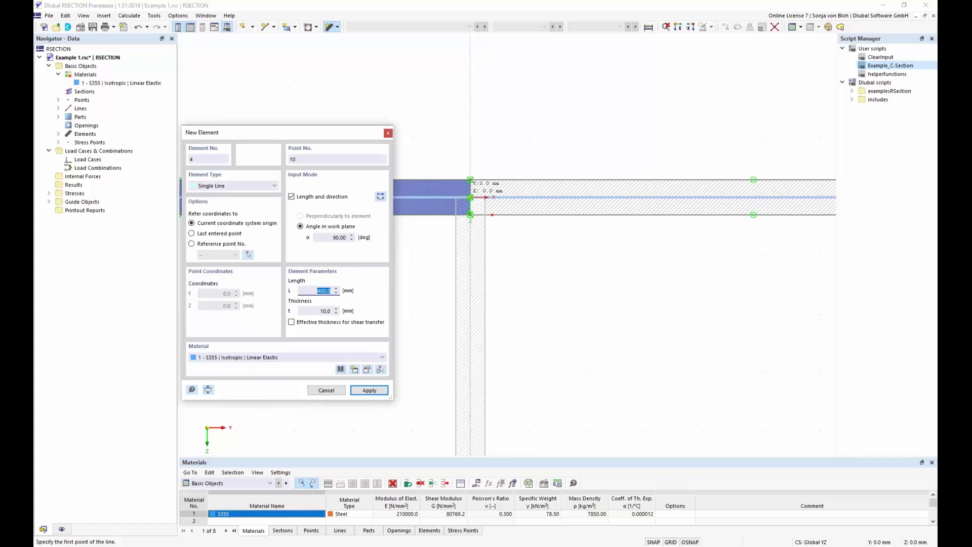
{"action": "left_click", "coordinate": [471, 197]}
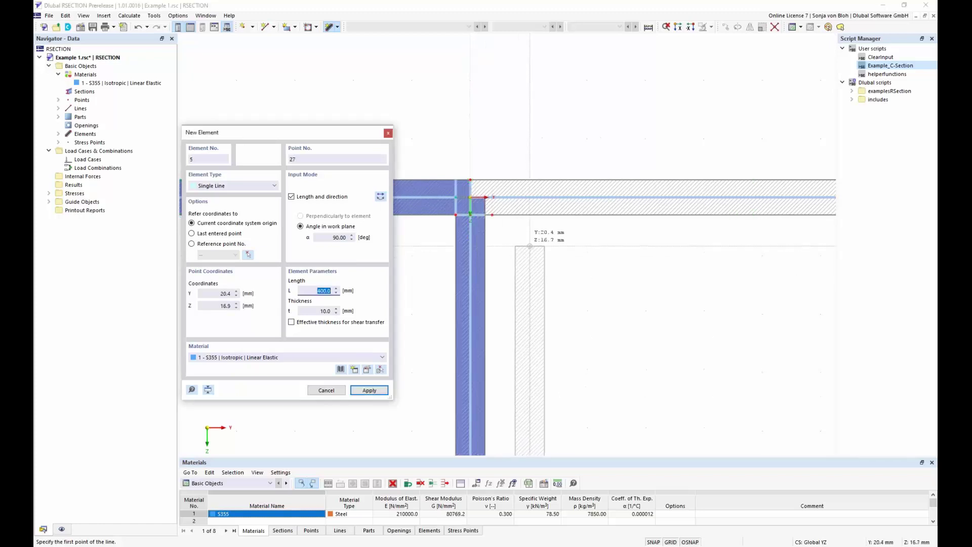
{"action": "key", "text": "Escape"}
Turn off the display of subpanels and delete the two short boundary lines inside the junction of the flange and web at the origin.
{"action": "scroll", "coordinate": [529, 236], "scroll_direction": "down", "scroll_amount": 4}
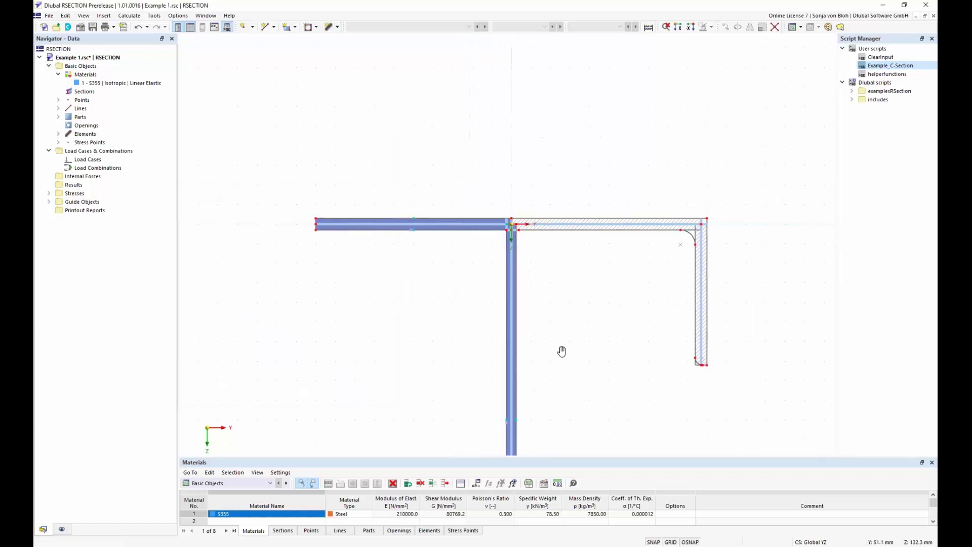
{"action": "middle_click_drag", "start_coordinate": [560, 349], "coordinate": [536, 255]}
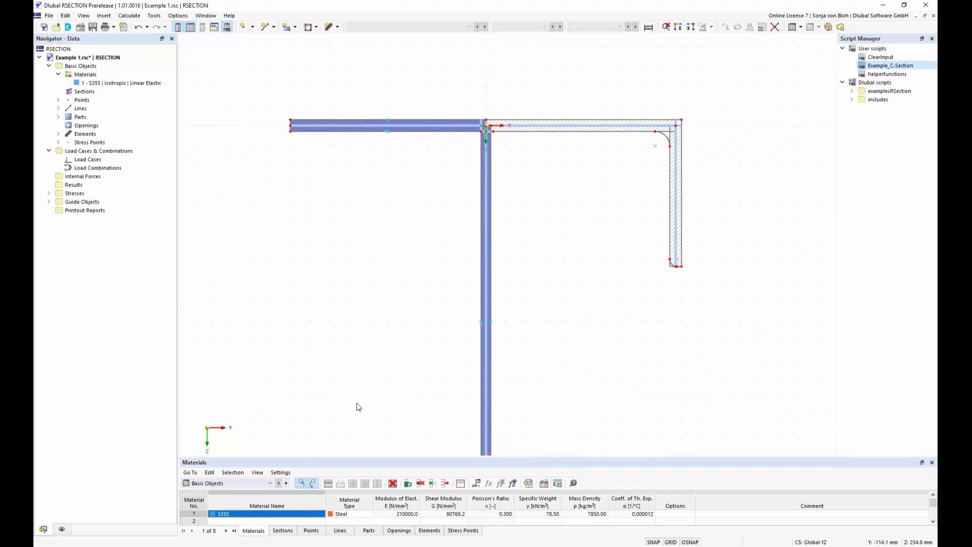
{"action": "left_click", "coordinate": [62, 530]}
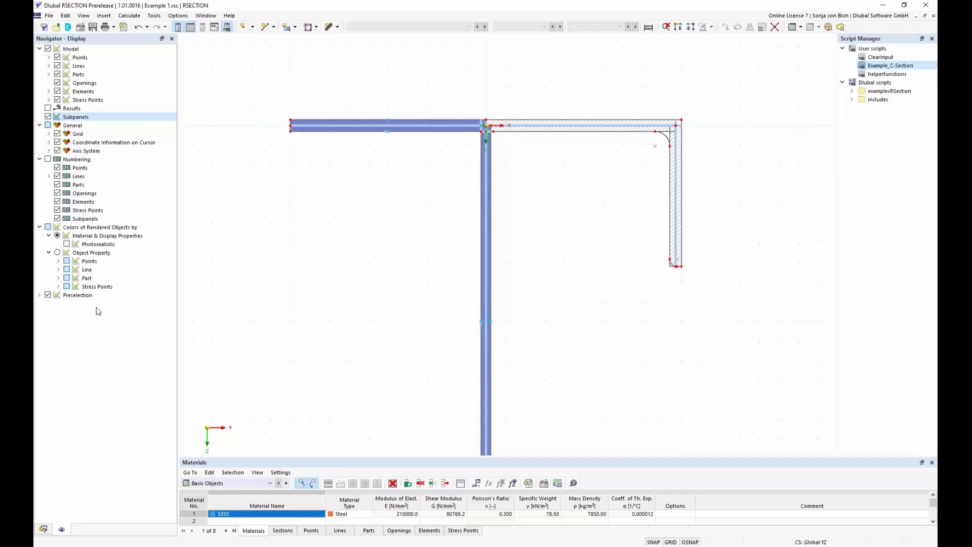
{"action": "left_click", "coordinate": [48, 117]}
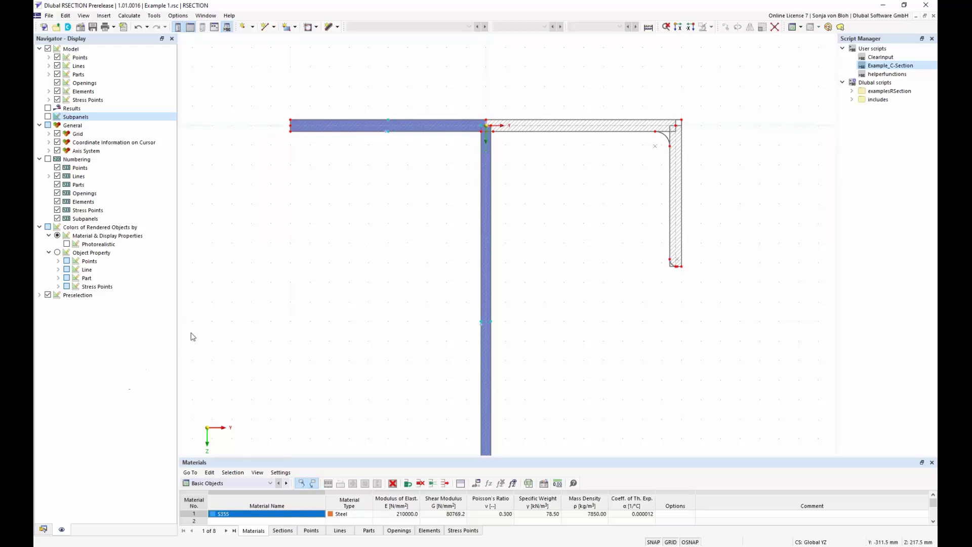
{"action": "scroll", "coordinate": [486, 123], "scroll_direction": "up", "scroll_amount": 3}
{"action": "left_click_drag", "start_coordinate": [463, 104], "coordinate": [525, 161]}
{"action": "scroll", "coordinate": [491, 130], "scroll_direction": "up", "scroll_amount": 3}
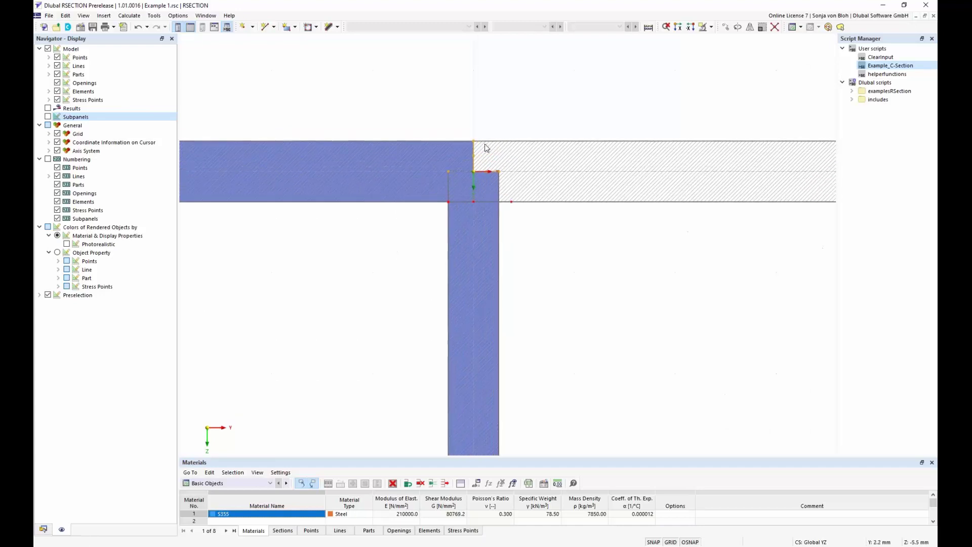
{"action": "right_click", "coordinate": [471, 150]}
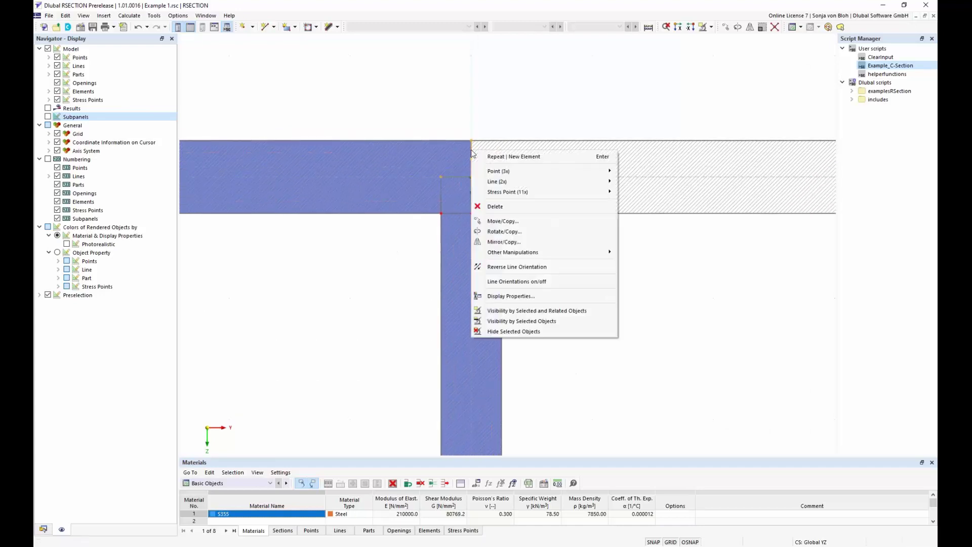
{"action": "mouse_move", "coordinate": [612, 181]}
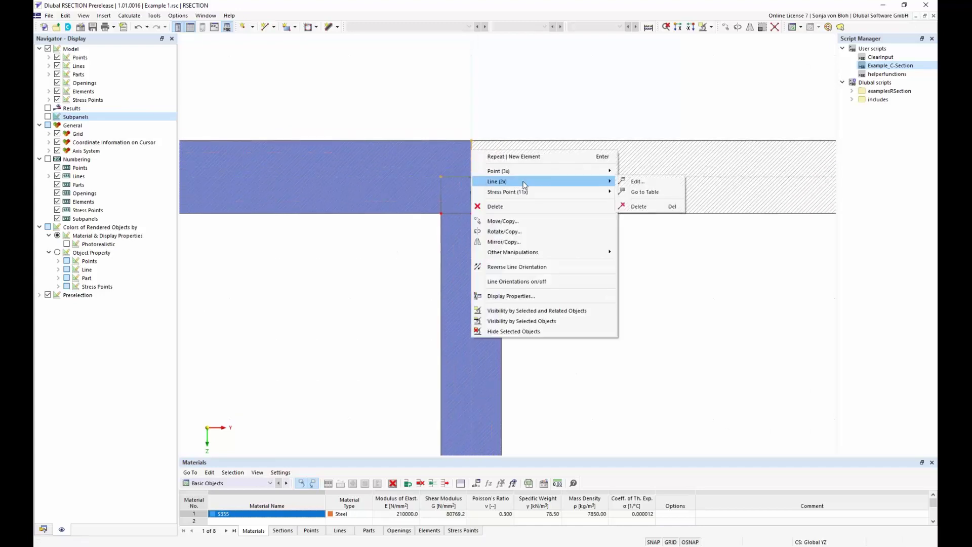
{"action": "left_click", "coordinate": [648, 206]}
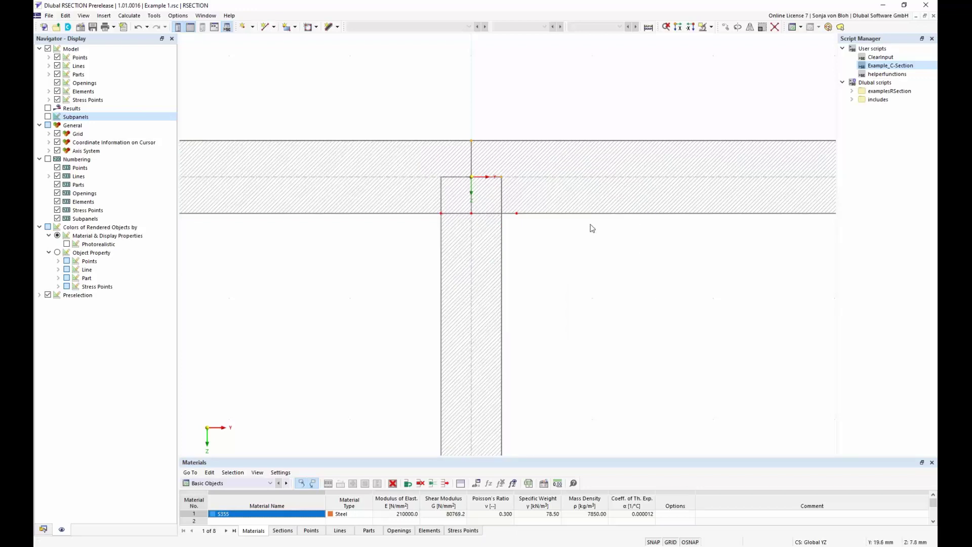
Create an Edge and Angle corner of 6*sqrt(2) mm at 45° between the angle leg's lower edge and the web's adjacent edge.
{"action": "scroll", "coordinate": [551, 218], "scroll_direction": "down", "scroll_amount": 2}
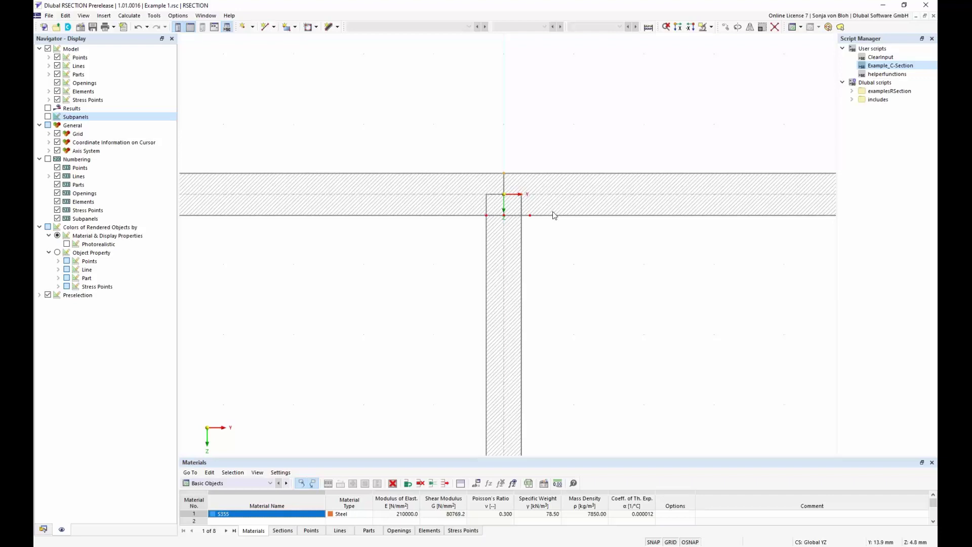
{"action": "left_click", "coordinate": [274, 29]}
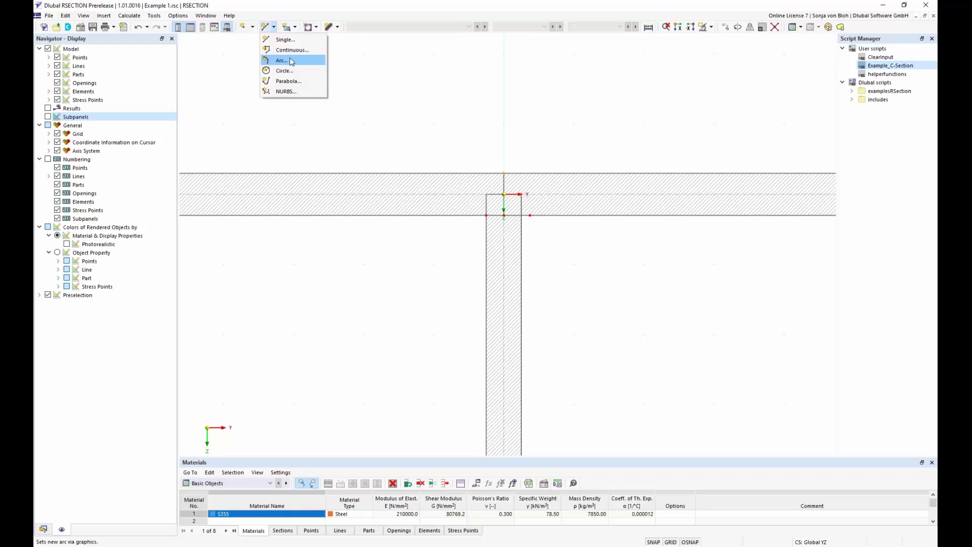
{"action": "left_click", "coordinate": [155, 16]}
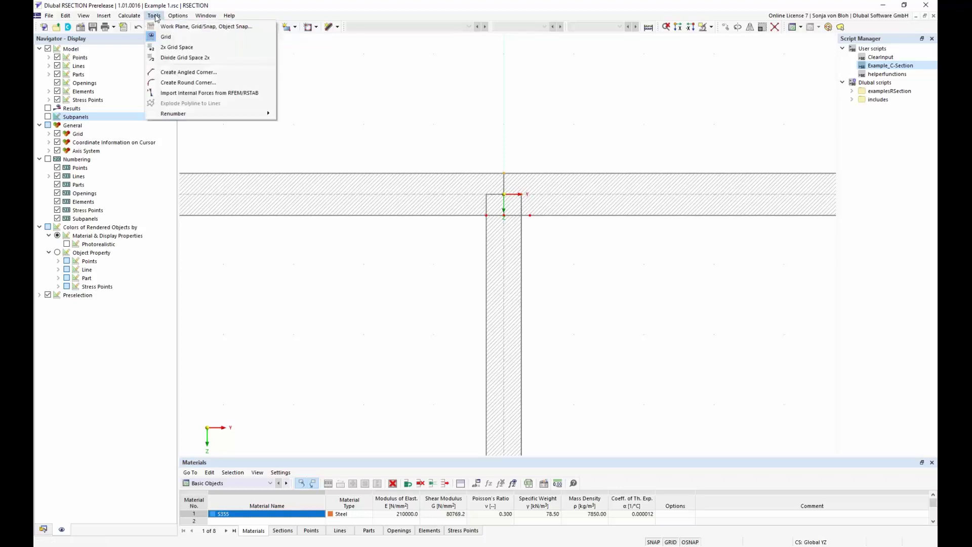
{"action": "left_click", "coordinate": [183, 76]}
{"action": "left_click_drag", "start_coordinate": [141, 46], "coordinate": [225, 129]}
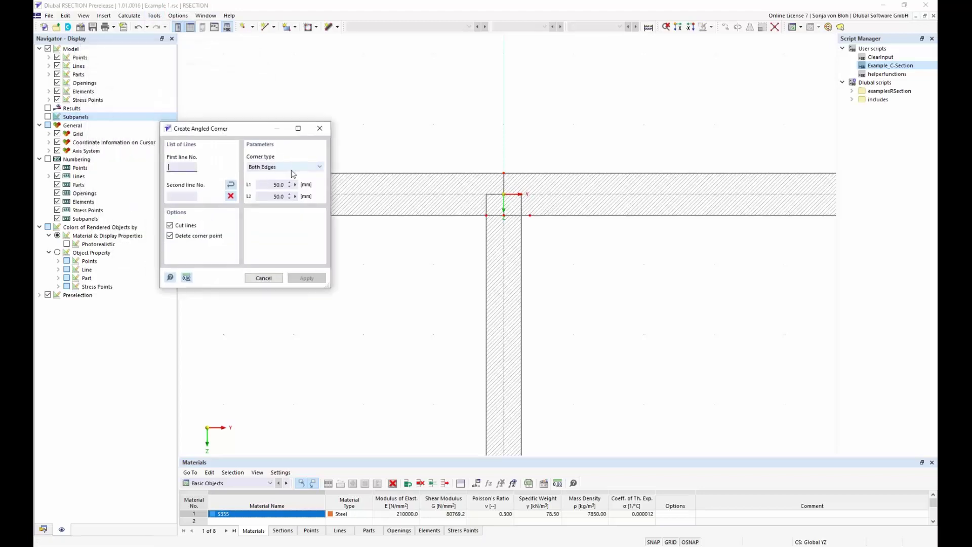
{"action": "left_click", "coordinate": [316, 167]}
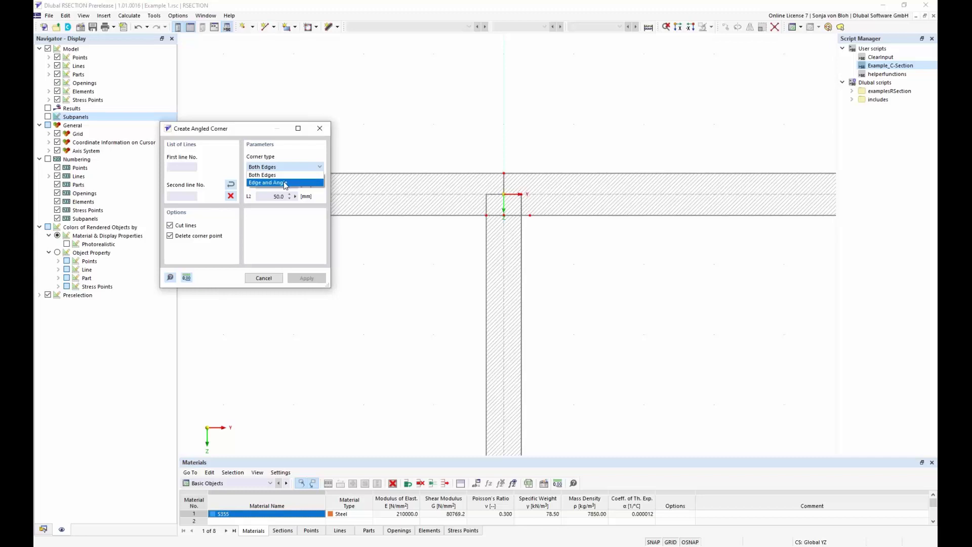
{"action": "left_click", "coordinate": [286, 183]}
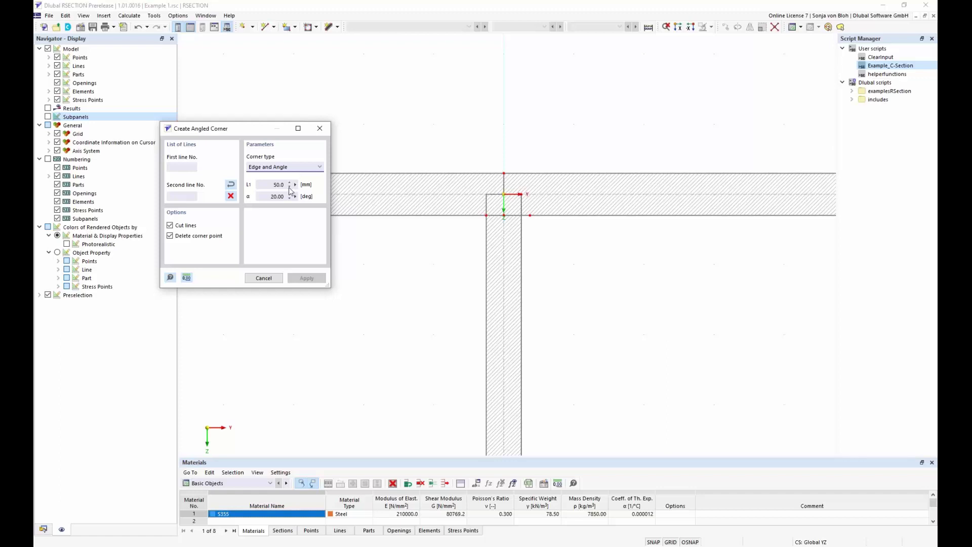
{"action": "left_click_drag", "start_coordinate": [269, 184], "coordinate": [295, 185]}
{"action": "type", "text": "6*sqrt(2)mm"}
{"action": "left_click_drag", "start_coordinate": [271, 197], "coordinate": [299, 197]}
{"action": "type", "text": "45"}
{"action": "left_click", "coordinate": [601, 215]}
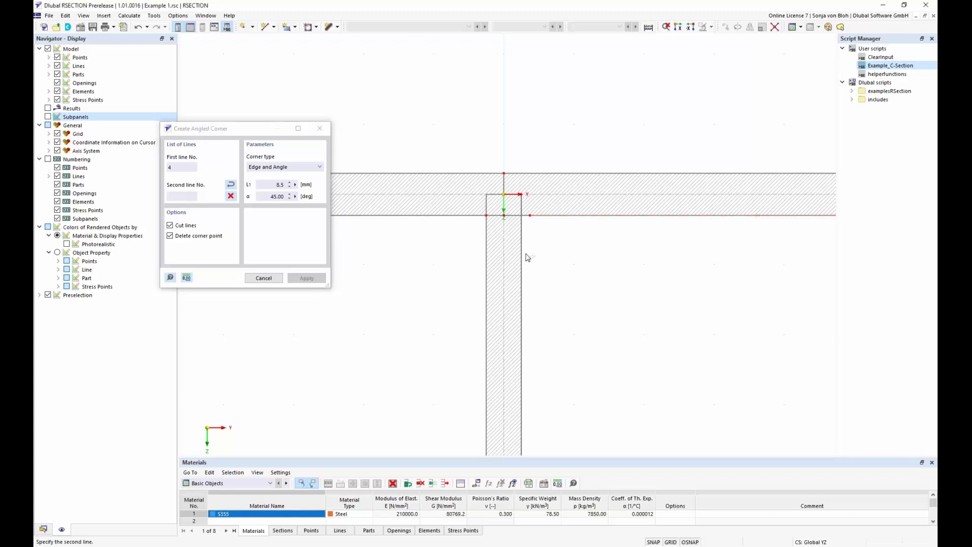
Create the matching angled corner between the 200 mm flange element's lower edge and the other web edge.
{"action": "left_click", "coordinate": [444, 217]}
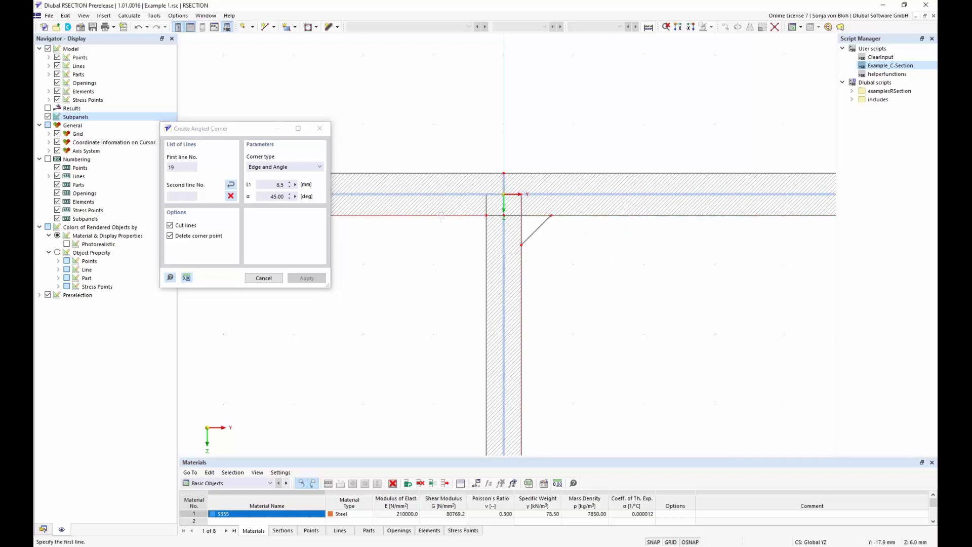
{"action": "left_click", "coordinate": [486, 274]}
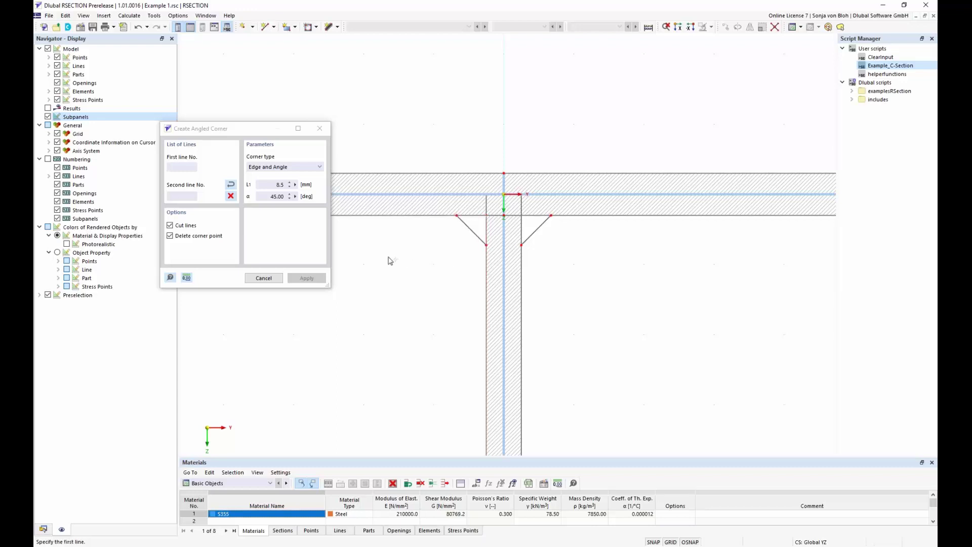
{"action": "key", "text": "Escape"}
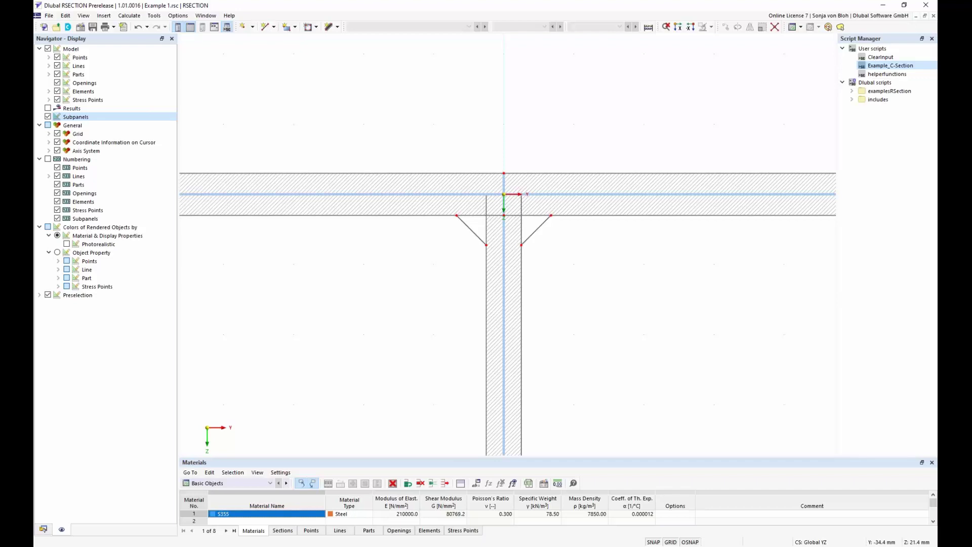
Switch the navigator from the display settings back to the model data.
{"action": "scroll", "coordinate": [383, 269], "scroll_direction": "down", "scroll_amount": 6}
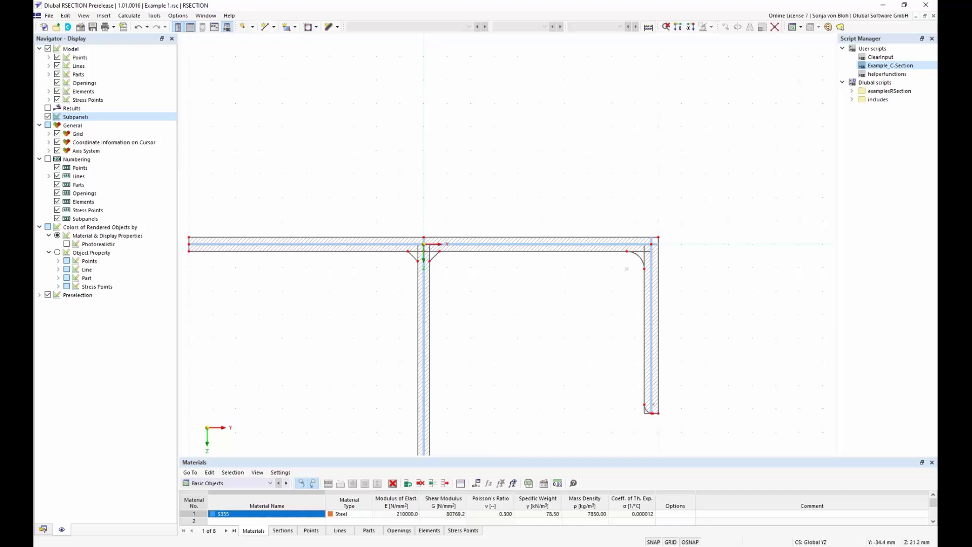
{"action": "scroll", "coordinate": [398, 256], "scroll_direction": "down", "scroll_amount": 2}
{"action": "middle_click_drag", "start_coordinate": [358, 339], "coordinate": [368, 195]}
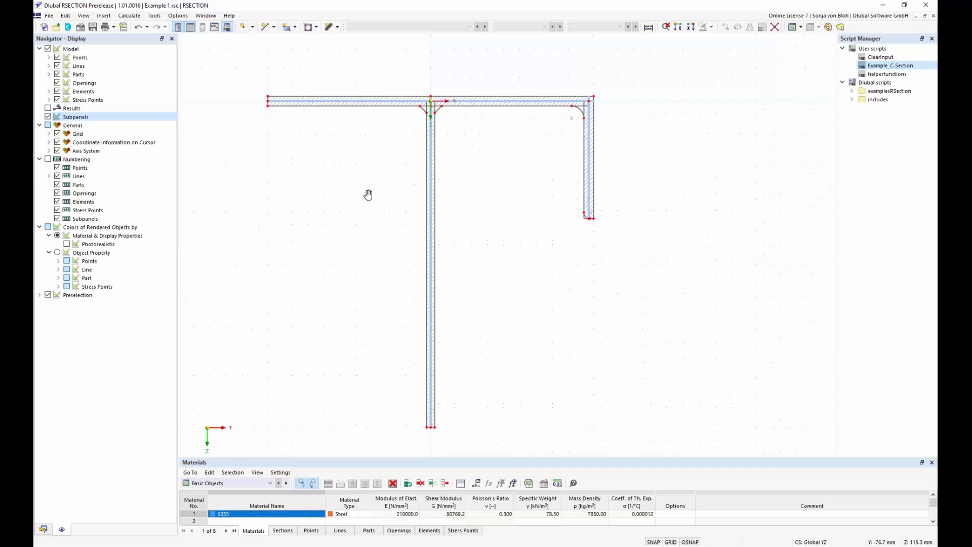
{"action": "left_click", "coordinate": [43, 530]}
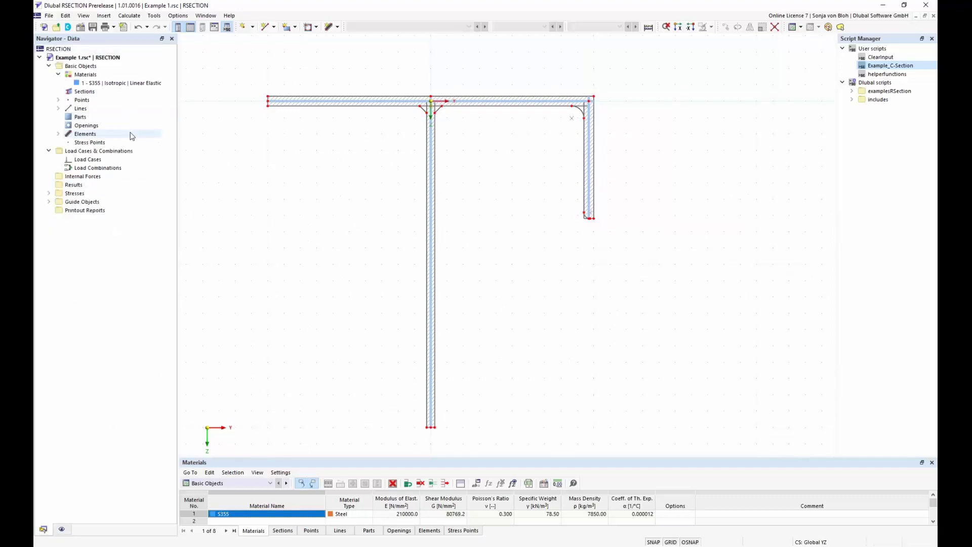
Create a new part of material S355 from all boundary lines of the angle, flange and web section.
{"action": "right_click", "coordinate": [81, 118]}
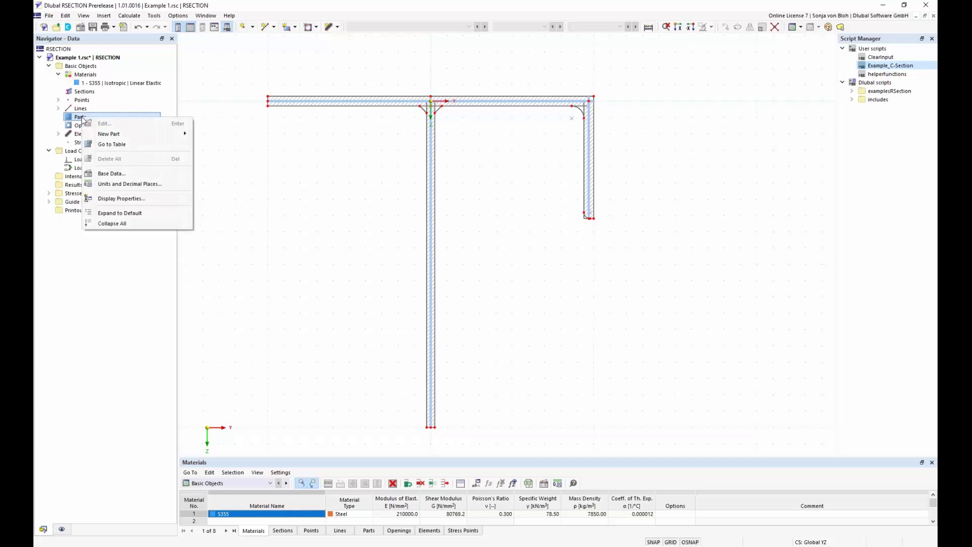
{"action": "mouse_move", "coordinate": [111, 135]}
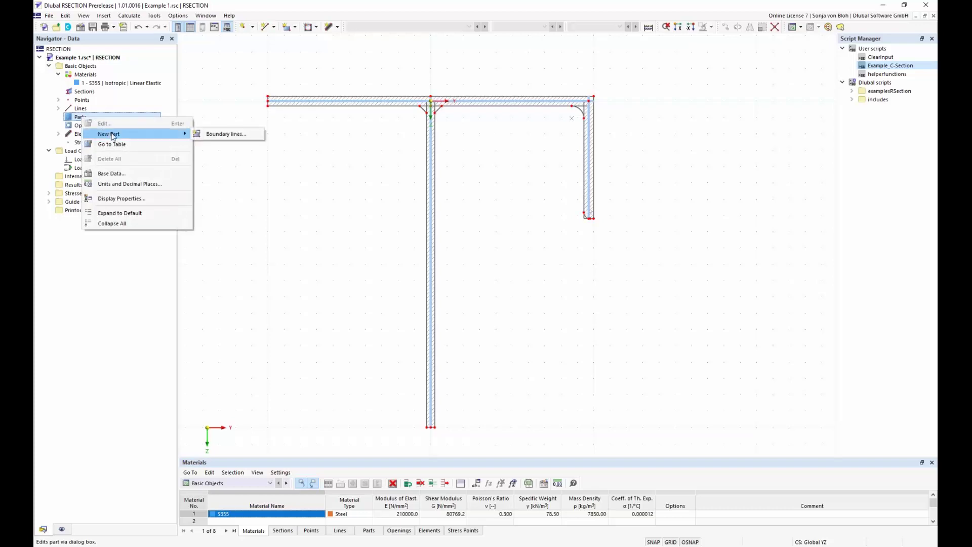
{"action": "left_click", "coordinate": [222, 135]}
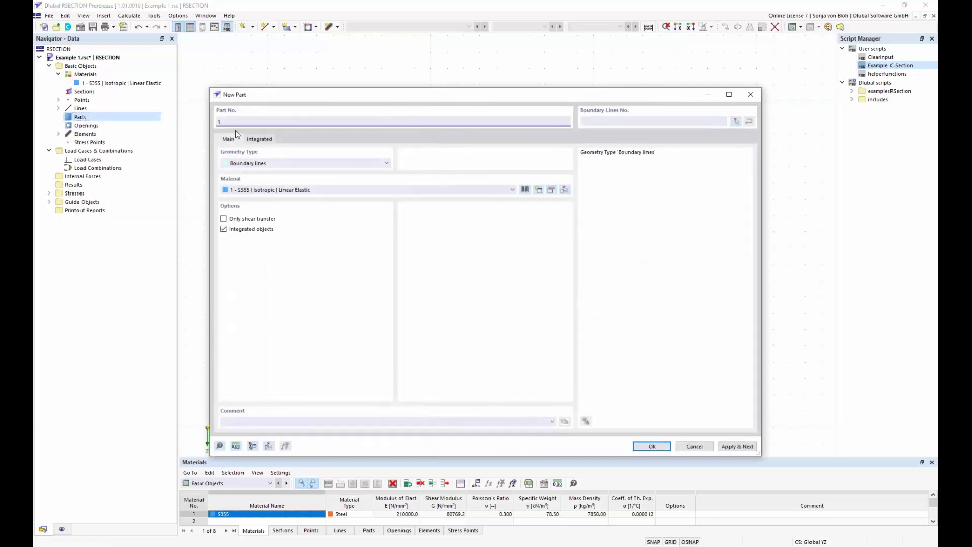
{"action": "left_click", "coordinate": [736, 122]}
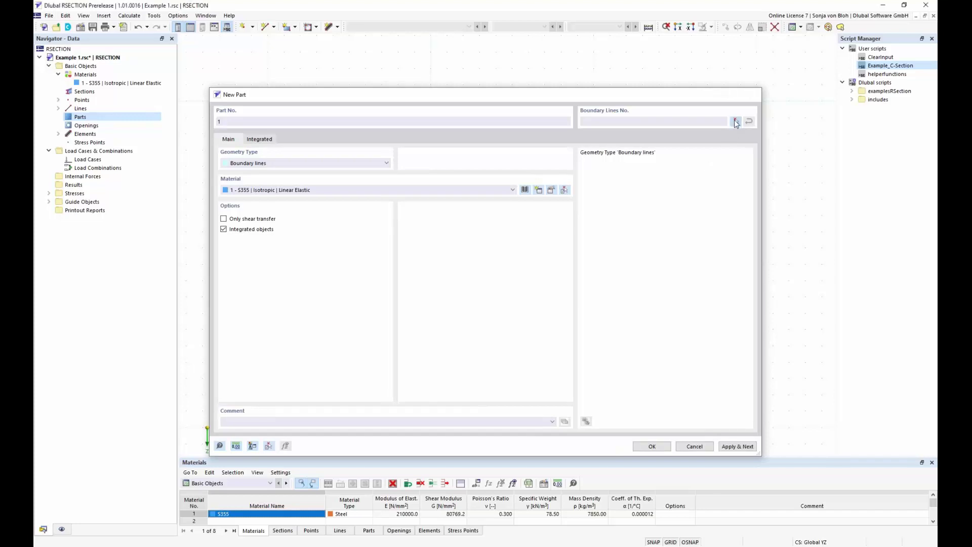
{"action": "left_click_drag", "start_coordinate": [256, 74], "coordinate": [688, 439]}
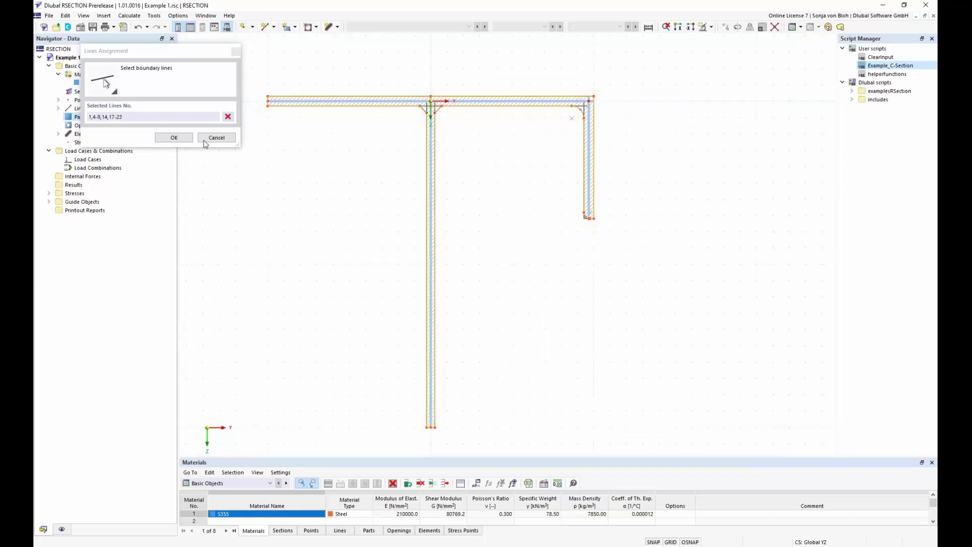
{"action": "left_click", "coordinate": [174, 138]}
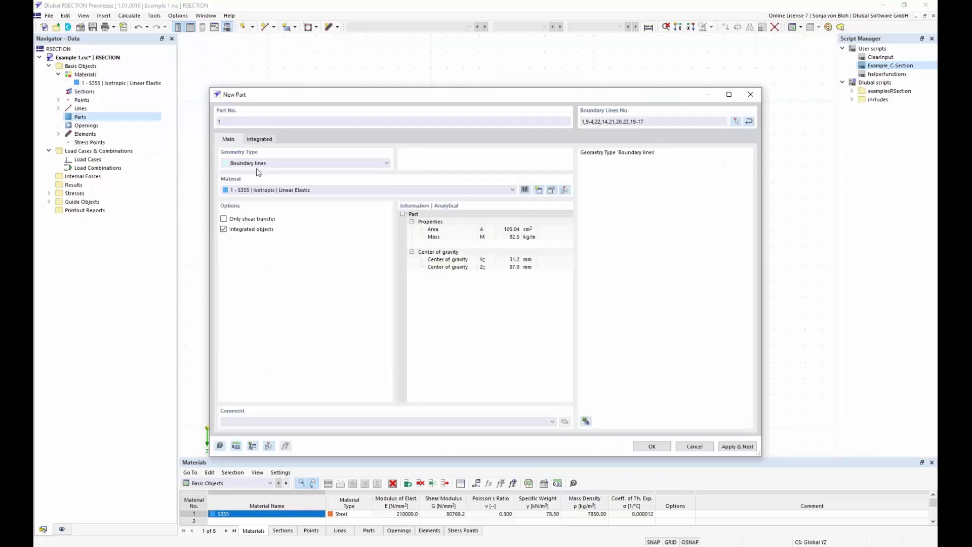
{"action": "left_click", "coordinate": [652, 447]}
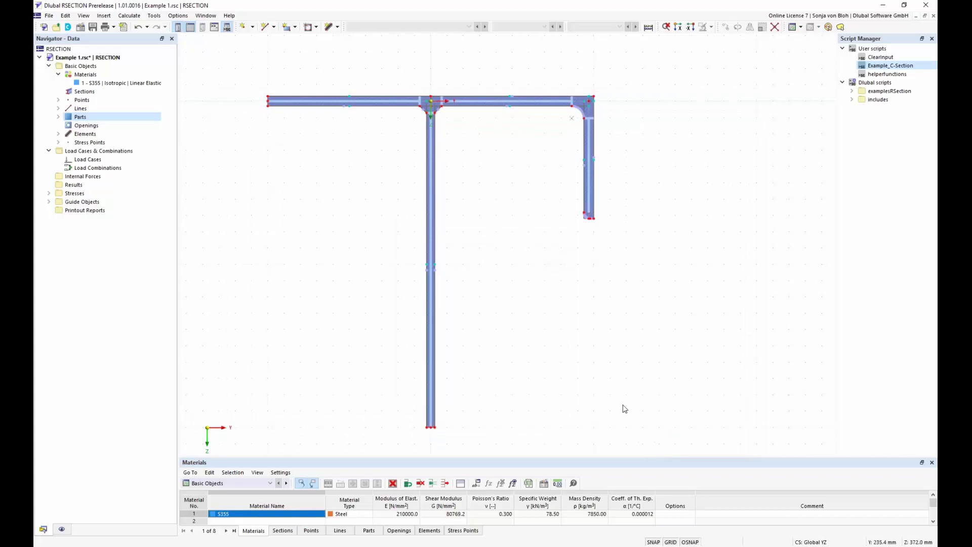
Examine the type, reference, part, element and coordinate options for a new stress point without creating one.
{"action": "scroll", "coordinate": [517, 96], "scroll_direction": "up", "scroll_amount": 6}
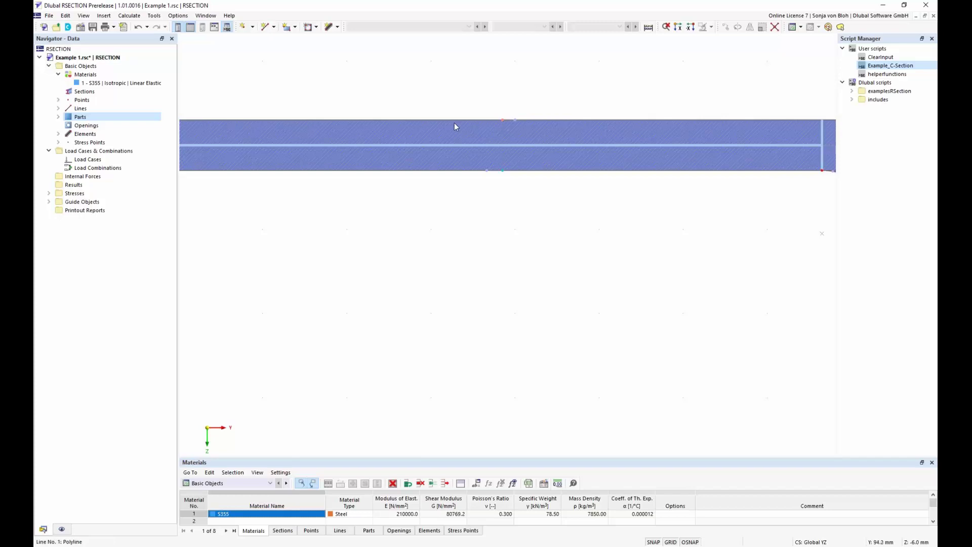
{"action": "right_click", "coordinate": [91, 143]}
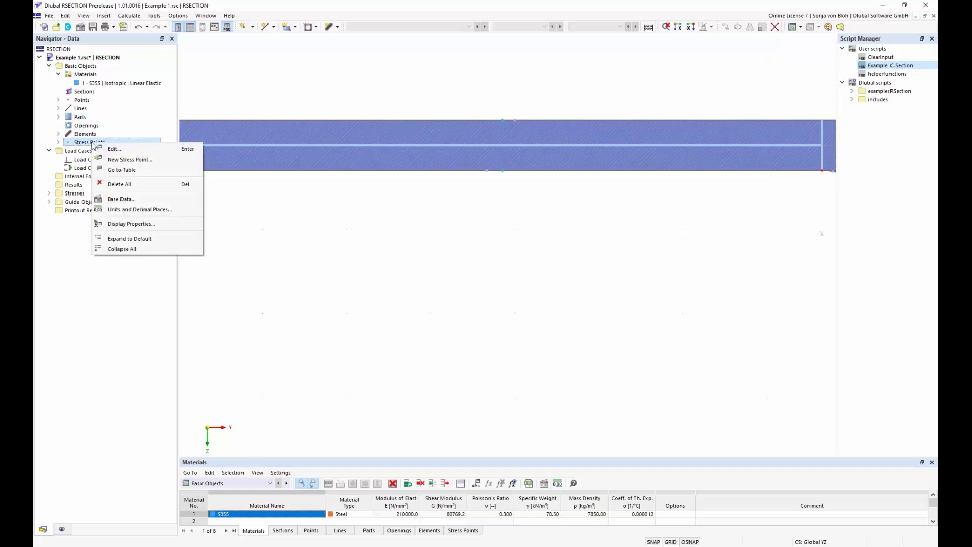
{"action": "left_click", "coordinate": [131, 160]}
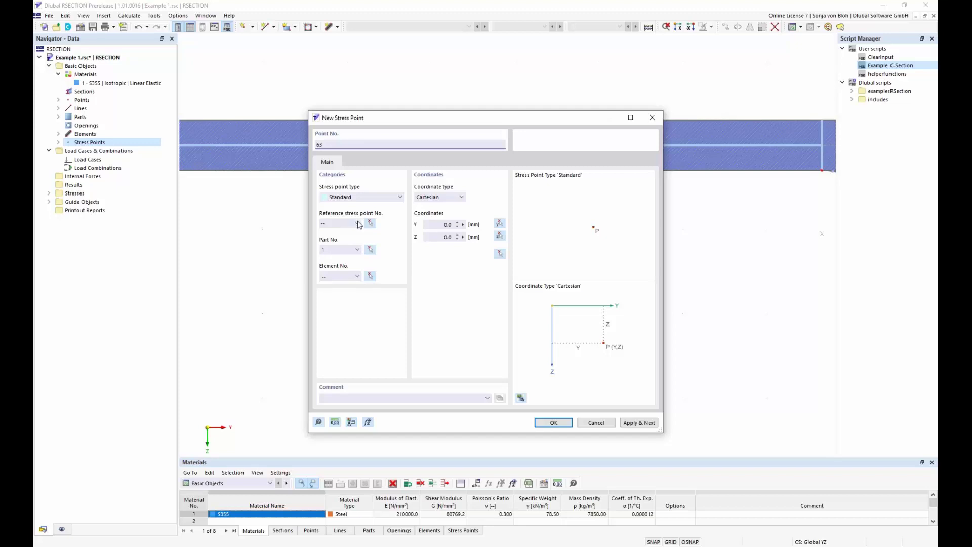
{"action": "left_click", "coordinate": [606, 424]}
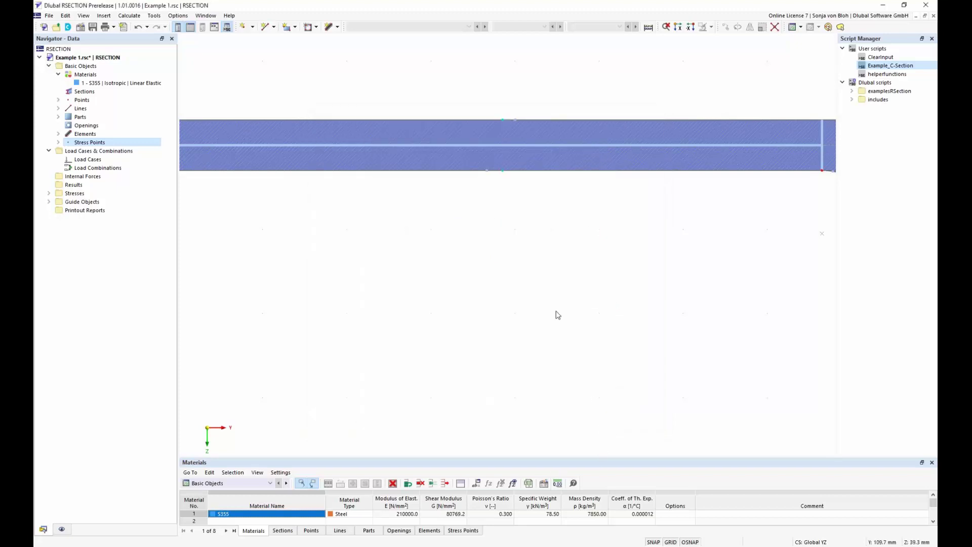
{"action": "scroll", "coordinate": [555, 314], "scroll_direction": "down", "scroll_amount": 3}
{"action": "scroll", "coordinate": [533, 340], "scroll_direction": "up", "scroll_amount": 2}
{"action": "middle_click_drag", "start_coordinate": [539, 351], "coordinate": [563, 169]}
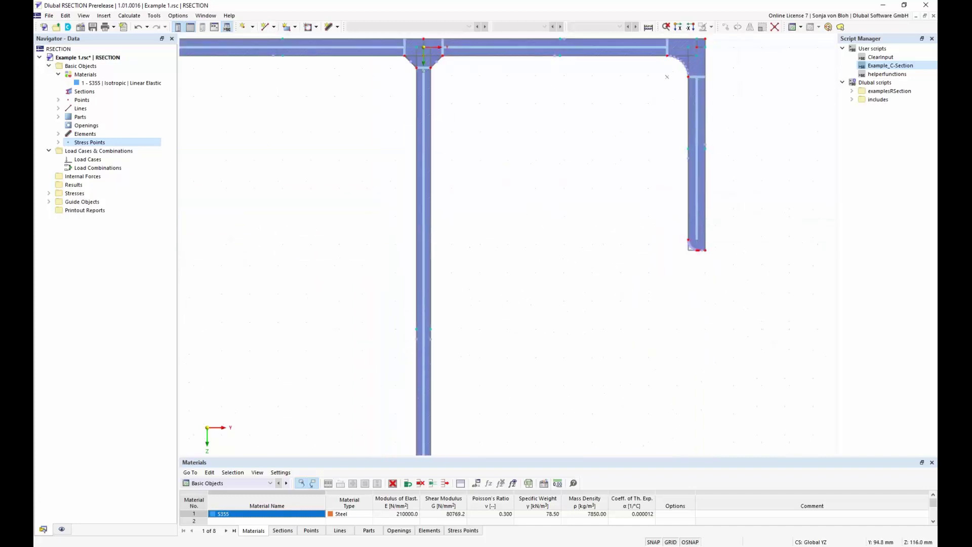
{"action": "scroll", "coordinate": [556, 215], "scroll_direction": "down", "scroll_amount": 5}
{"action": "middle_click_drag", "start_coordinate": [557, 266], "coordinate": [510, 245]}
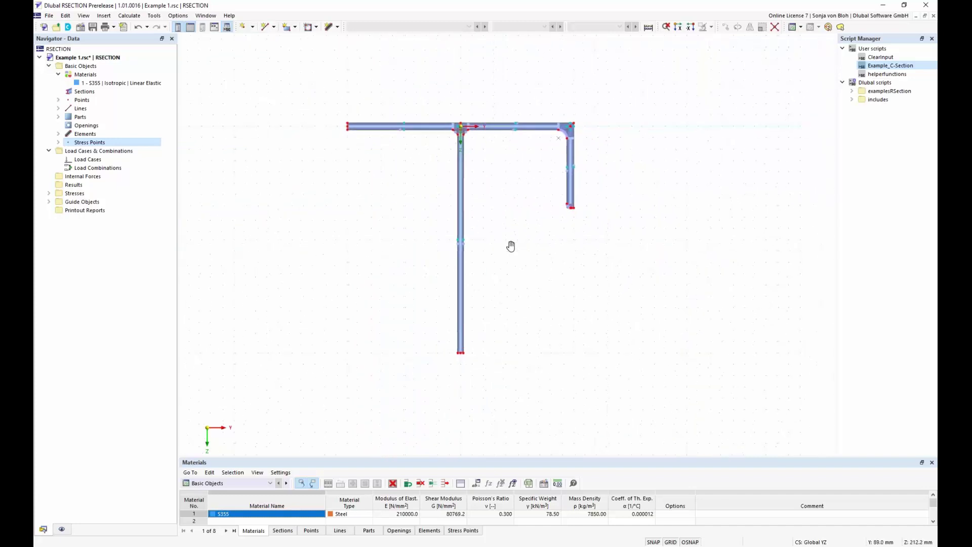
{"action": "scroll", "coordinate": [512, 248], "scroll_direction": "up", "scroll_amount": 1}
{"action": "scroll", "coordinate": [513, 241], "scroll_direction": "up", "scroll_amount": 1}
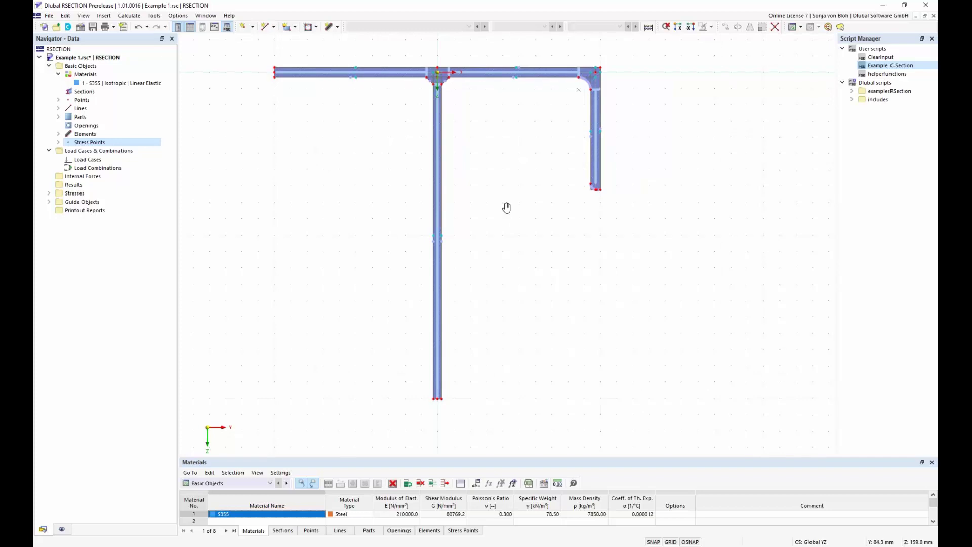
{"action": "middle_click_drag", "start_coordinate": [506, 206], "coordinate": [508, 228]}
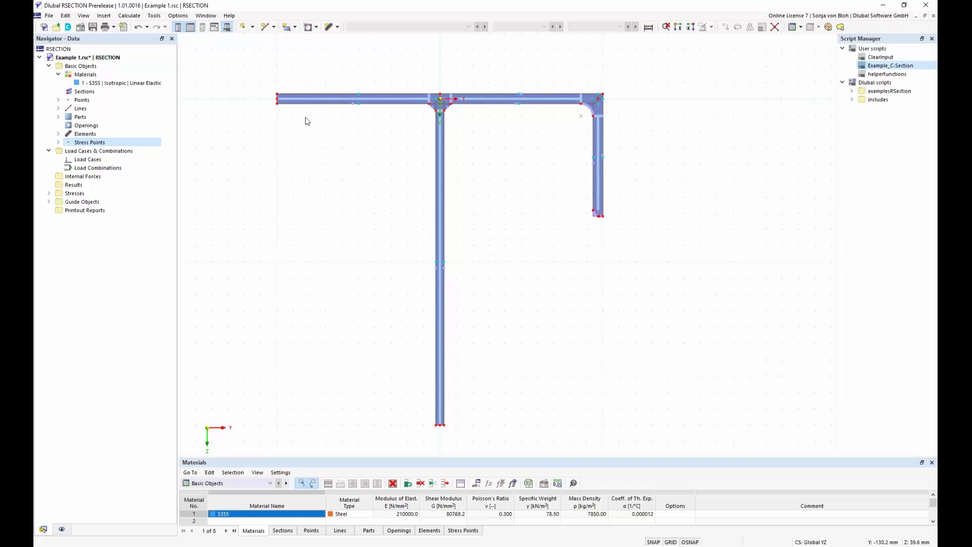
Import the DXF file Aluprofil.dxf with its insertion point at 0.0, 0.0 mm, no rotation and automatic length units.
{"action": "left_click", "coordinate": [49, 16]}
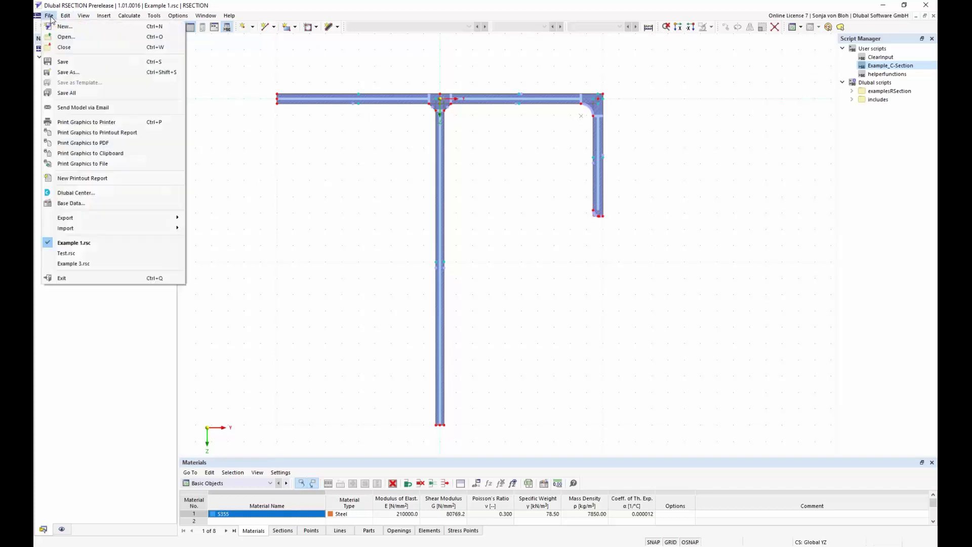
{"action": "mouse_move", "coordinate": [98, 228]}
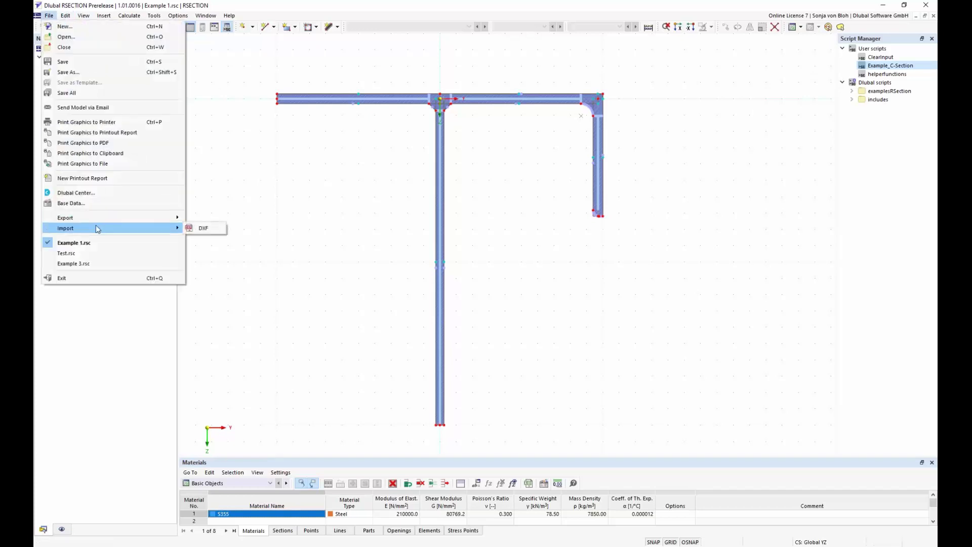
{"action": "left_click", "coordinate": [201, 229]}
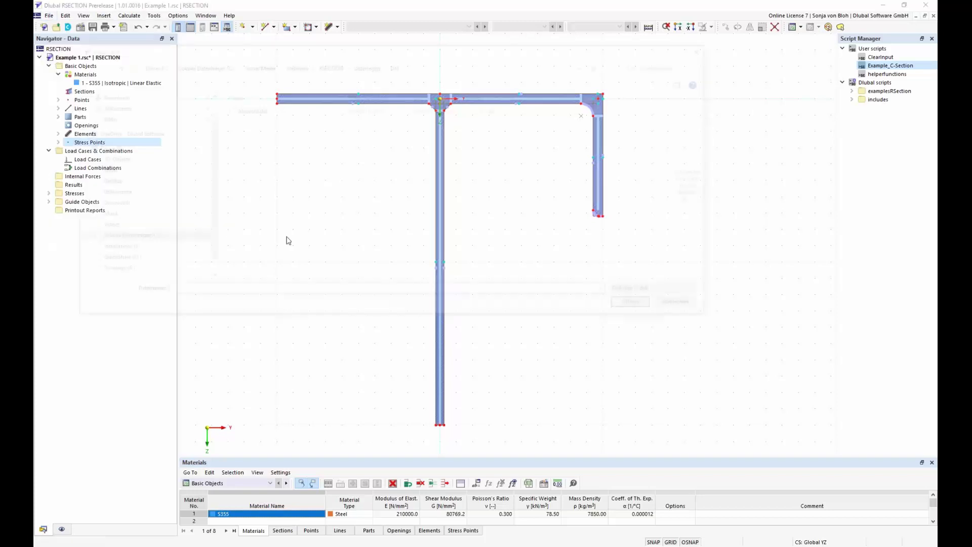
{"action": "left_click", "coordinate": [254, 112]}
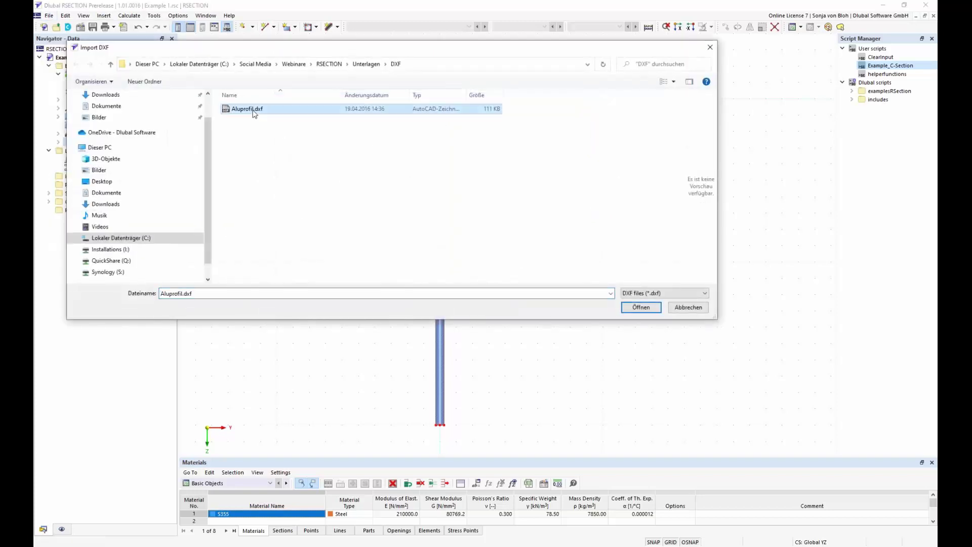
{"action": "left_click", "coordinate": [639, 308]}
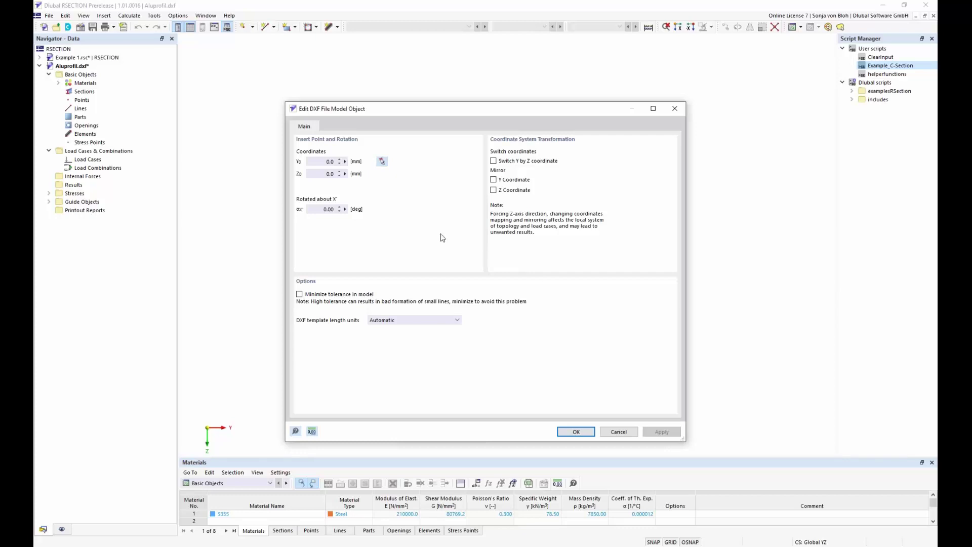
{"action": "left_click", "coordinate": [324, 162]}
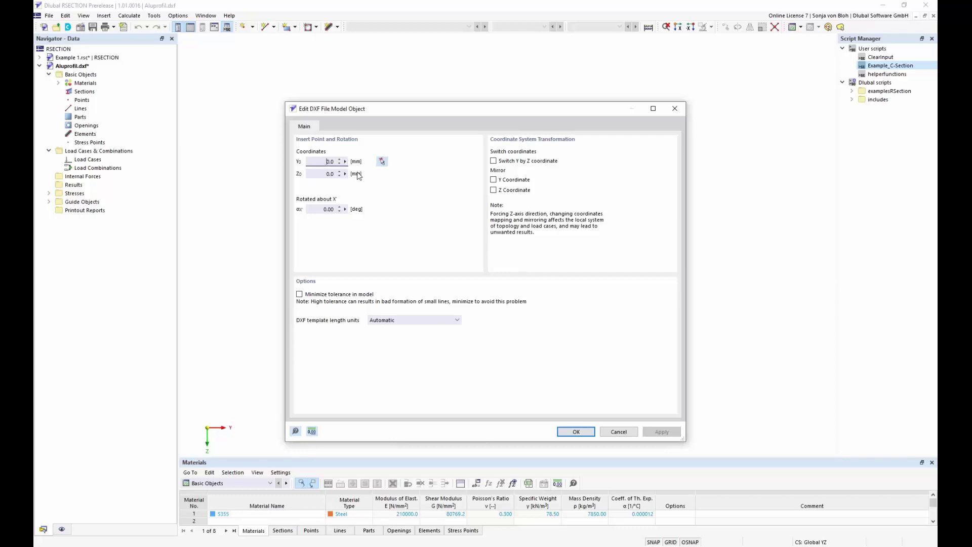
{"action": "left_click", "coordinate": [317, 210]}
{"action": "left_click_drag", "start_coordinate": [314, 210], "coordinate": [336, 211]}
{"action": "left_click", "coordinate": [577, 432]}
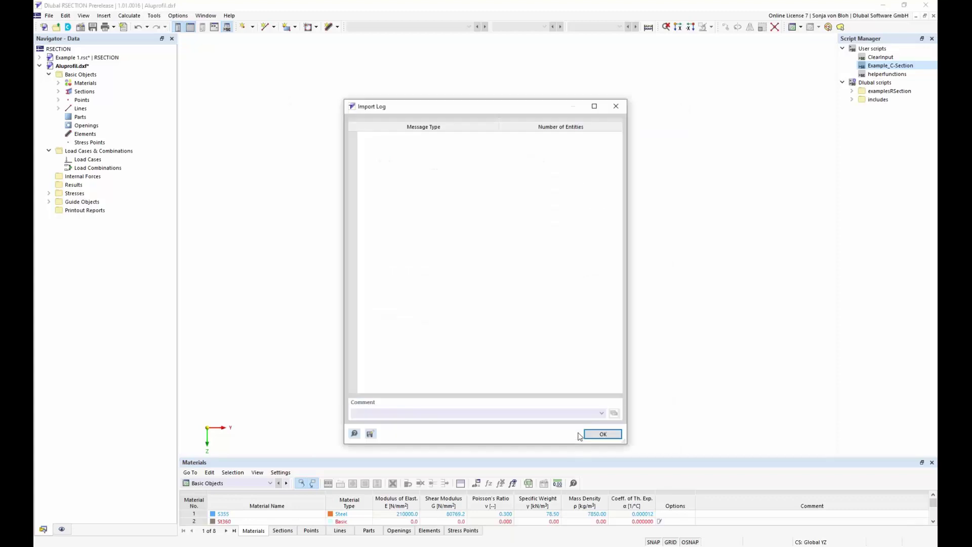
{"action": "left_click", "coordinate": [601, 434]}
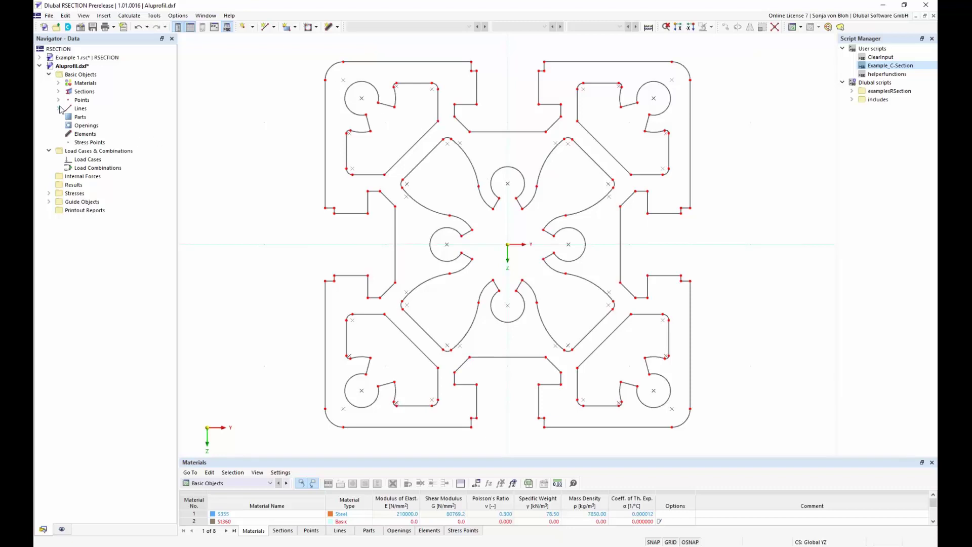
Replace material 1 of the imported profile with the library aluminum EN AW-6060 (EP) T66.
{"action": "left_click", "coordinate": [58, 83]}
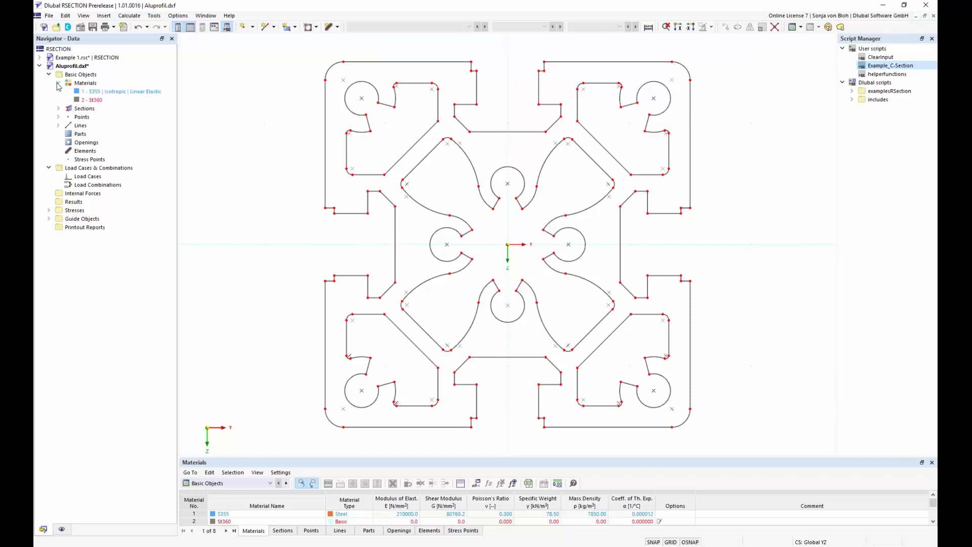
{"action": "left_click", "coordinate": [134, 91]}
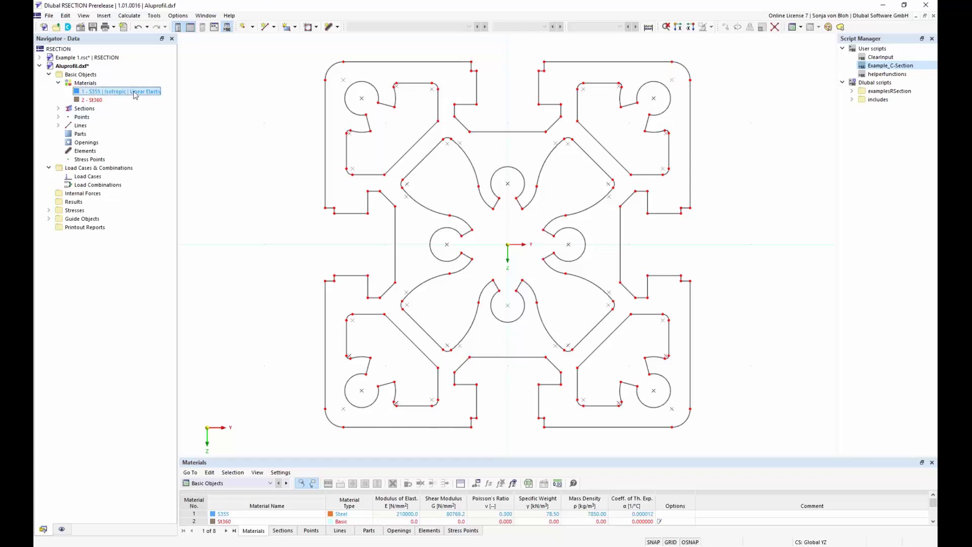
{"action": "double_click", "coordinate": [134, 92]}
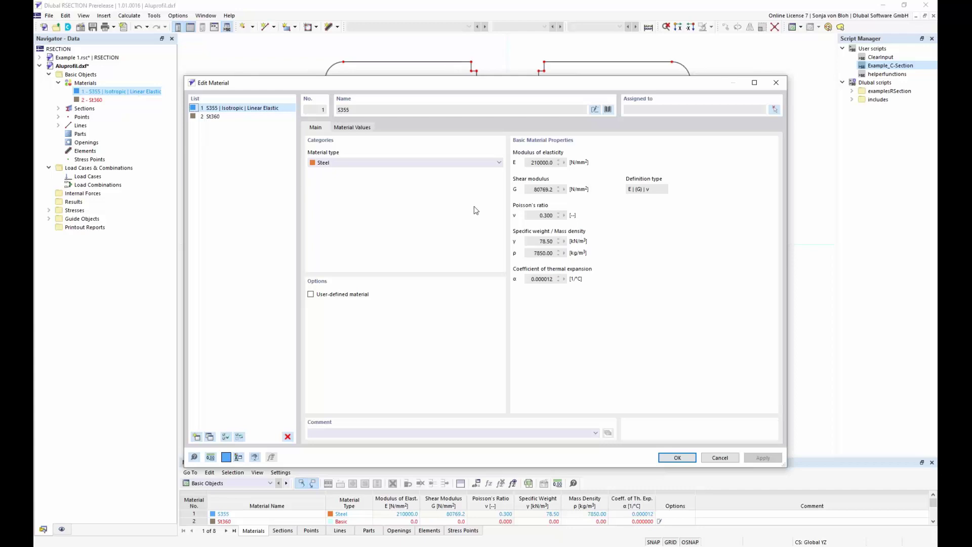
{"action": "left_click", "coordinate": [608, 109]}
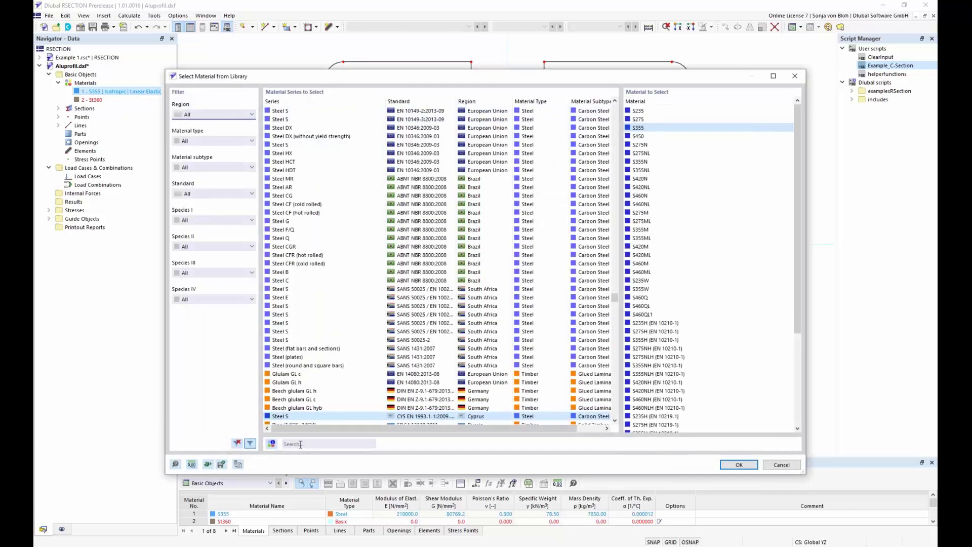
{"action": "left_click", "coordinate": [300, 444]}
{"action": "type", "text": "EN"}
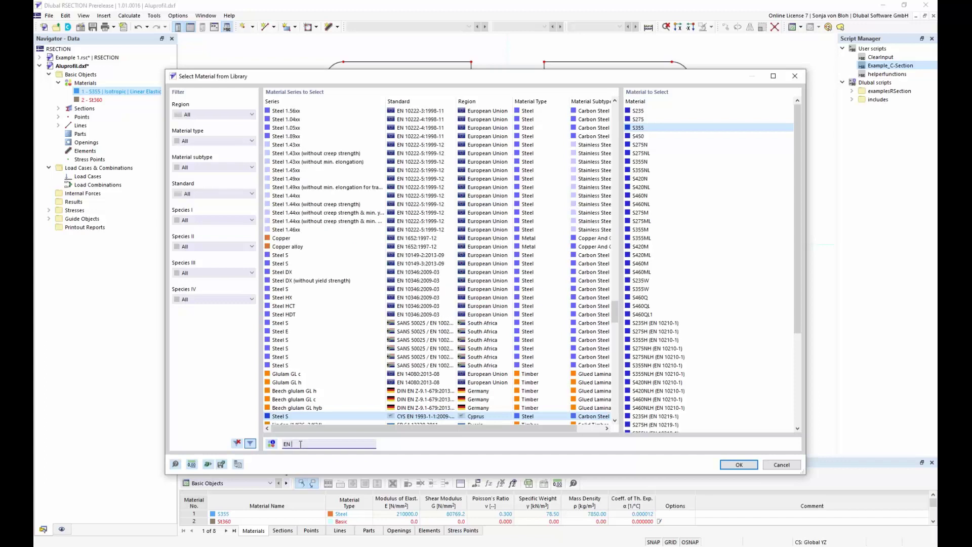
{"action": "type", "text": " AW-6060"}
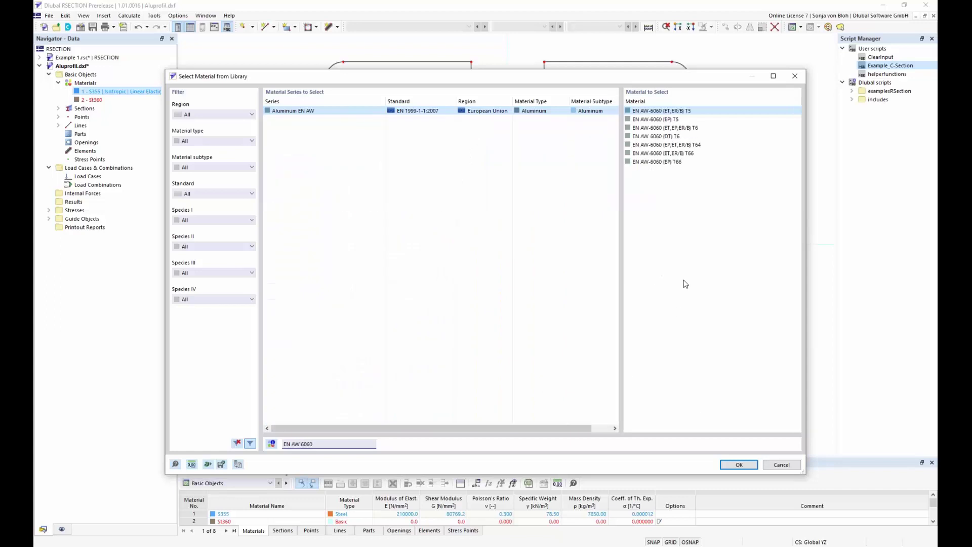
{"action": "left_click", "coordinate": [665, 162]}
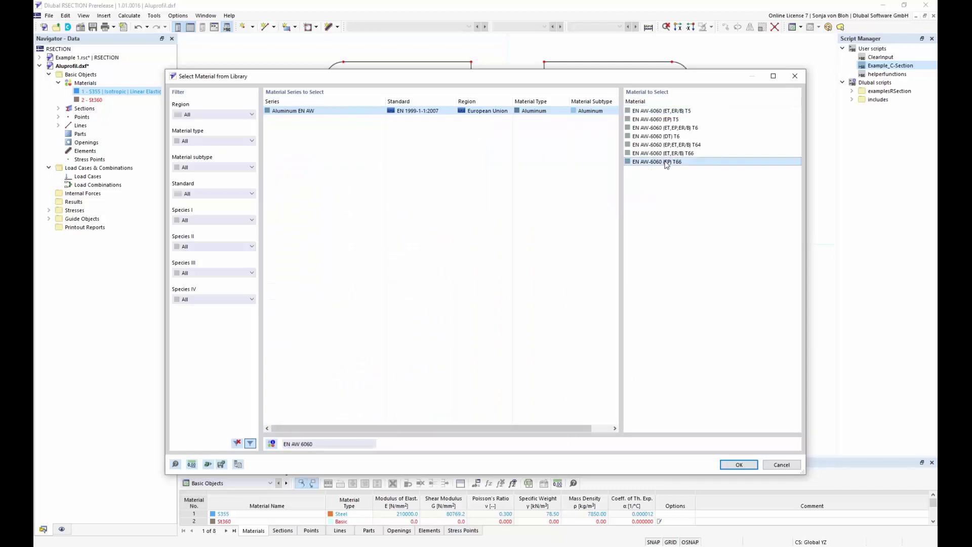
{"action": "left_click", "coordinate": [738, 464]}
{"action": "left_click", "coordinate": [674, 458]}
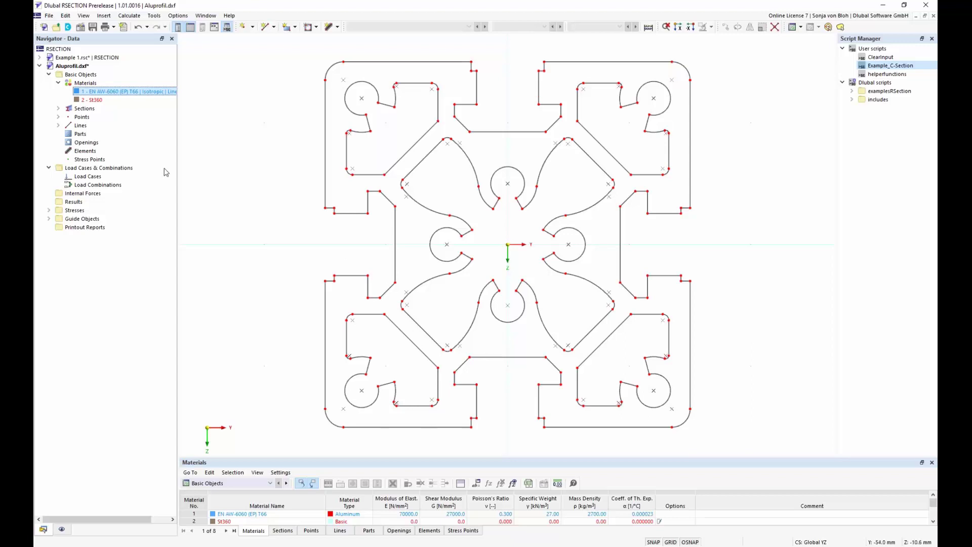
Review the analysis method and section options in the imported model's base data.
{"action": "left_click", "coordinate": [80, 75]}
{"action": "right_click", "coordinate": [79, 75]}
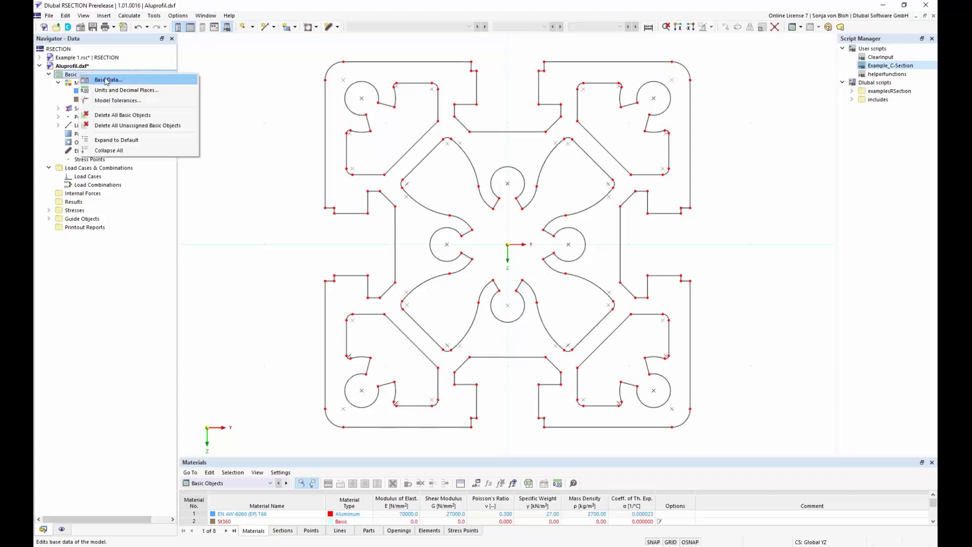
{"action": "left_click", "coordinate": [108, 79]}
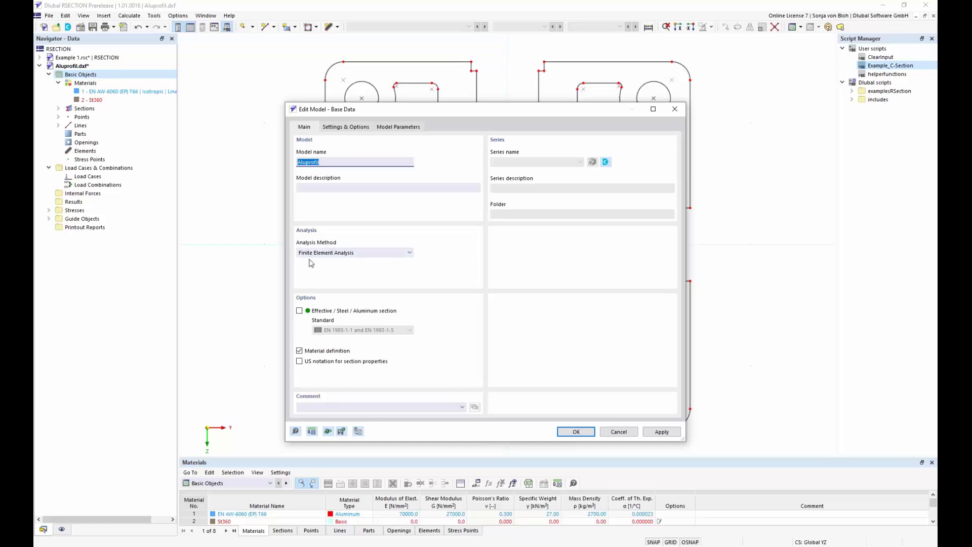
{"action": "left_click", "coordinate": [581, 434]}
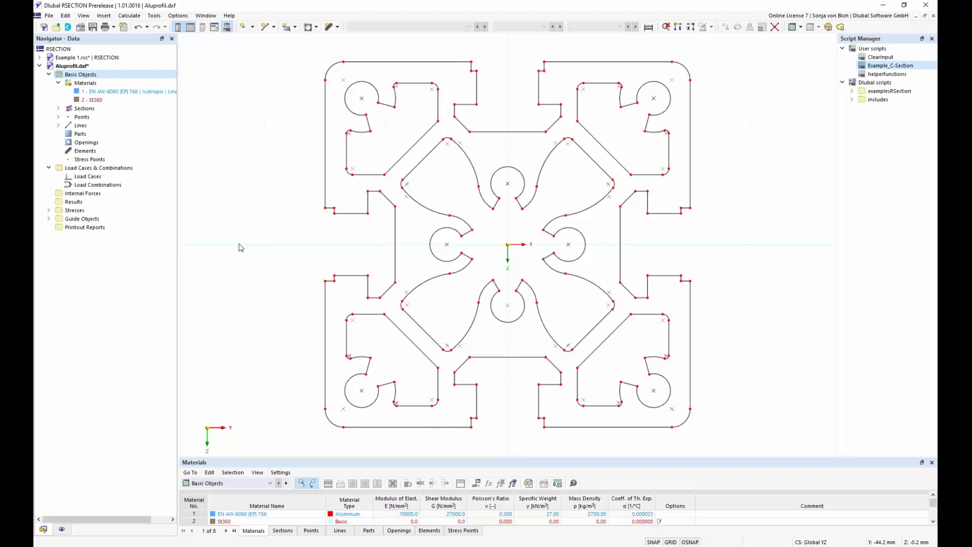
Create a boundary-line part in EN AW-6060 (EP) T66 from only the profile's outer contour lines 1-63,160, excluding the corner and central contours.
{"action": "right_click", "coordinate": [79, 136]}
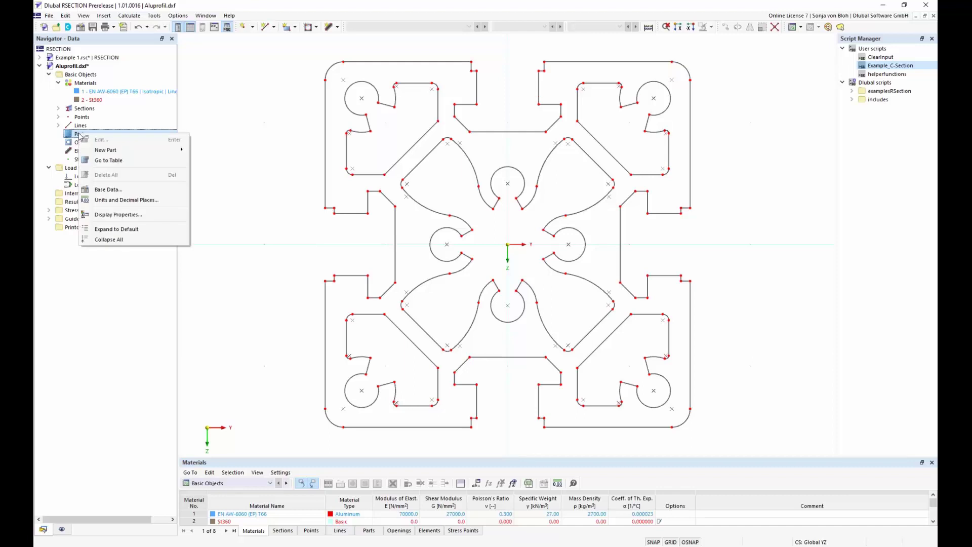
{"action": "mouse_move", "coordinate": [116, 152]}
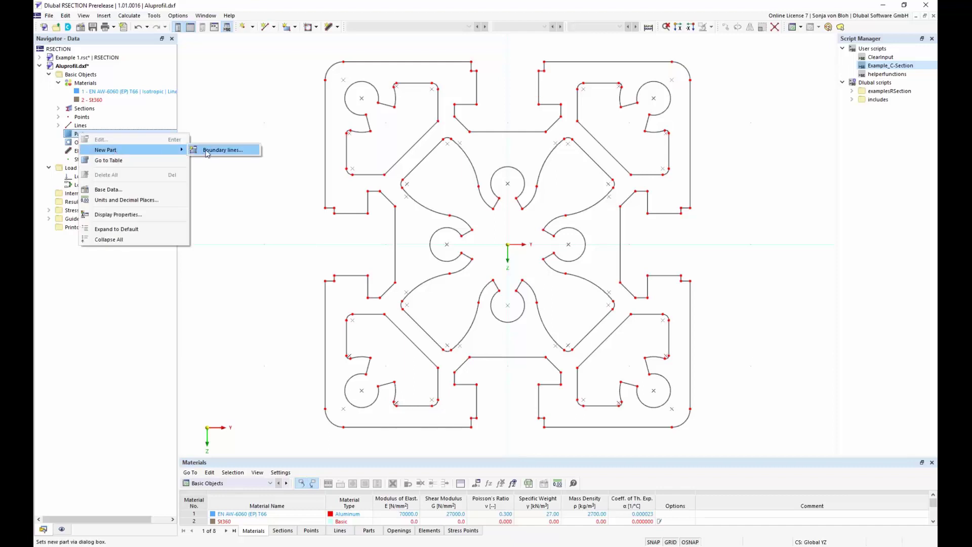
{"action": "left_click", "coordinate": [222, 150]}
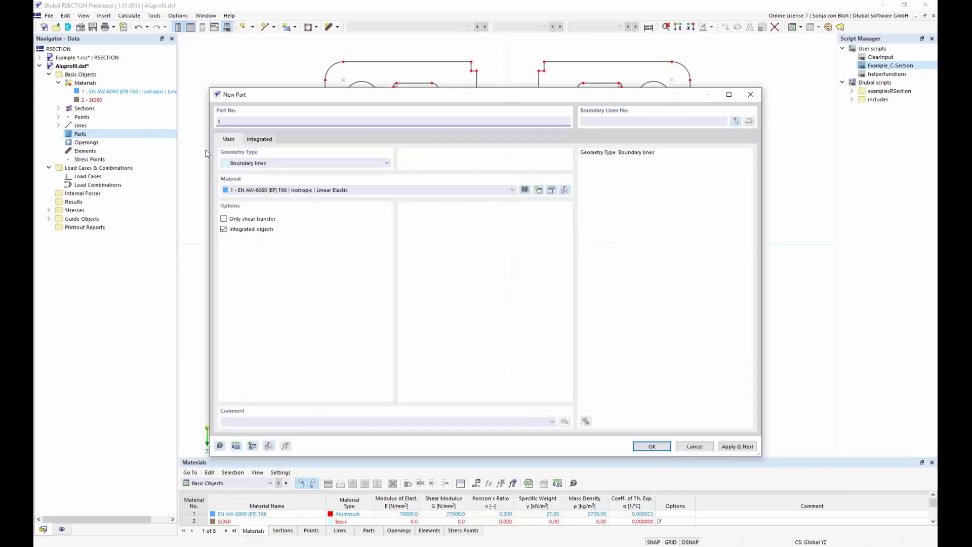
{"action": "left_click", "coordinate": [736, 123]}
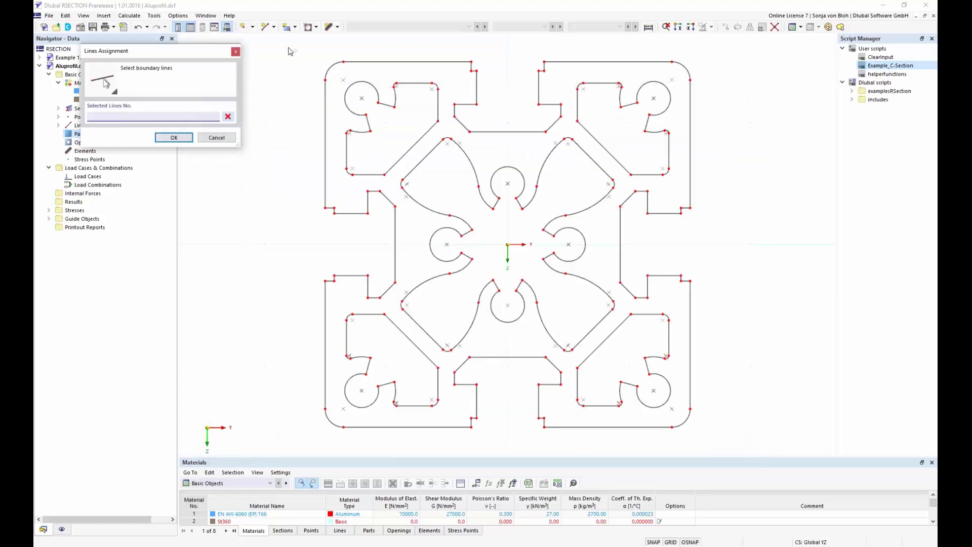
{"action": "left_click_drag", "start_coordinate": [275, 41], "coordinate": [744, 431]}
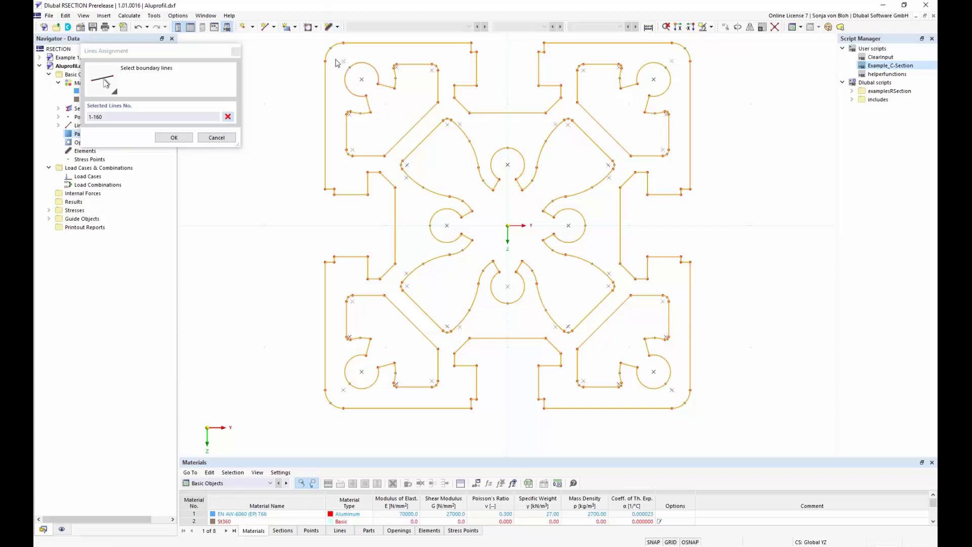
{"action": "left_click_drag", "start_coordinate": [335, 57], "coordinate": [456, 171]}
{"action": "left_click_drag", "start_coordinate": [567, 50], "coordinate": [677, 167]}
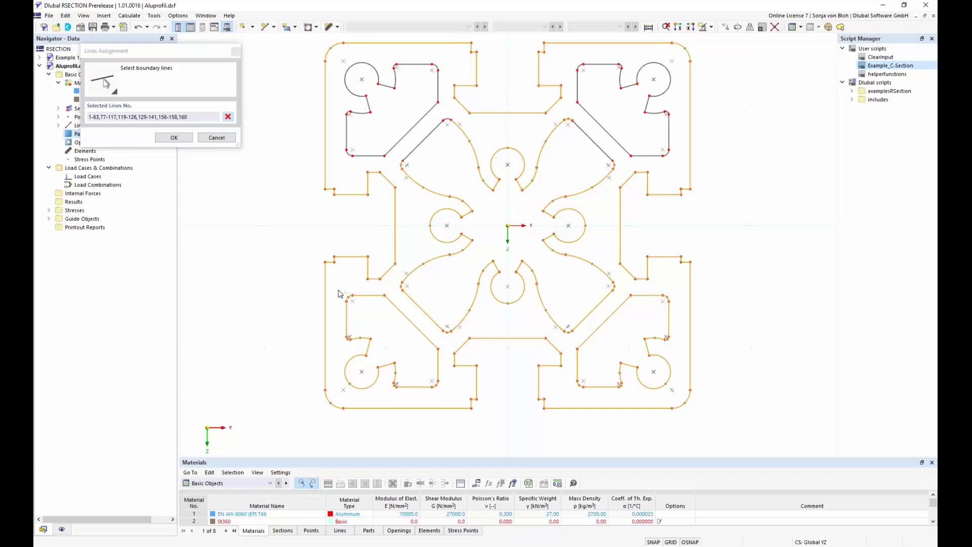
{"action": "left_click_drag", "start_coordinate": [339, 294], "coordinate": [459, 404]}
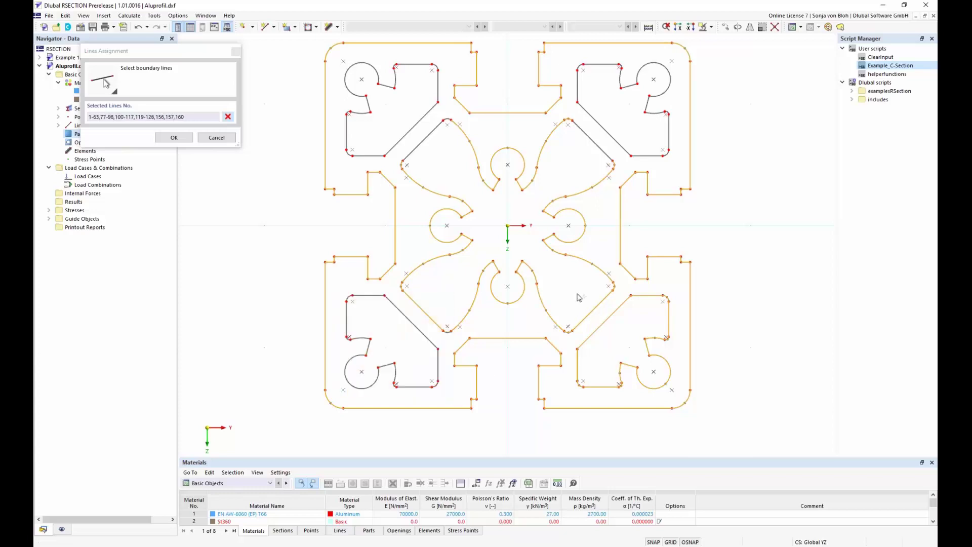
{"action": "left_click_drag", "start_coordinate": [561, 287], "coordinate": [683, 400]}
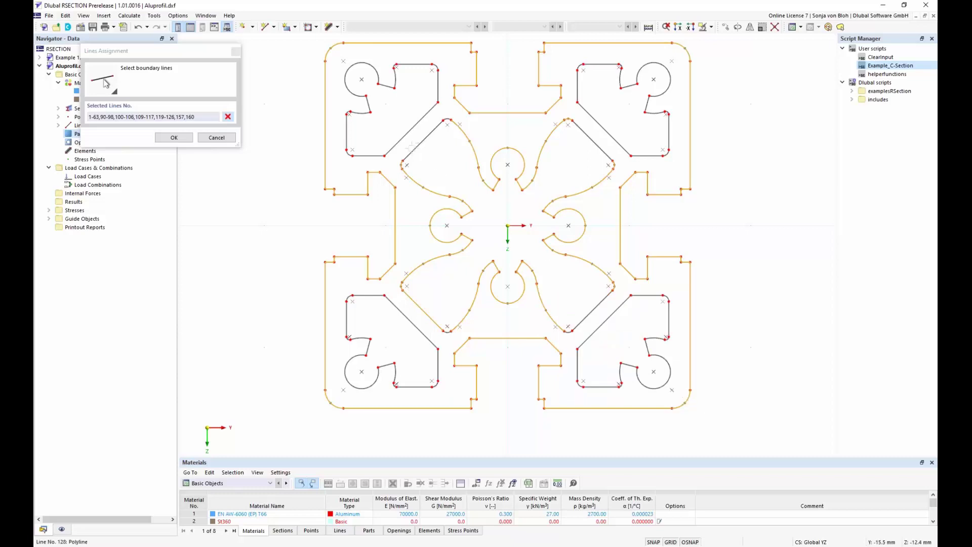
{"action": "left_click_drag", "start_coordinate": [397, 117], "coordinate": [619, 340]}
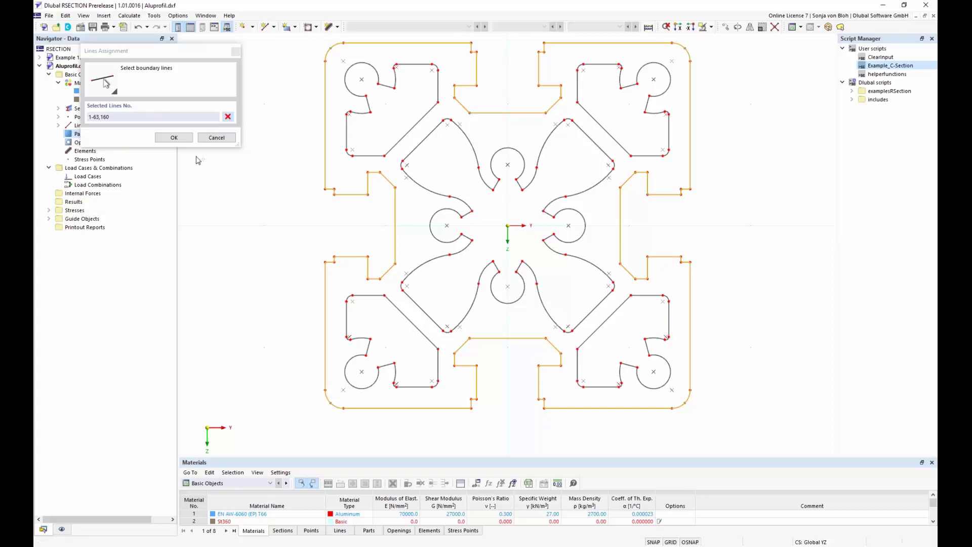
{"action": "left_click", "coordinate": [177, 138]}
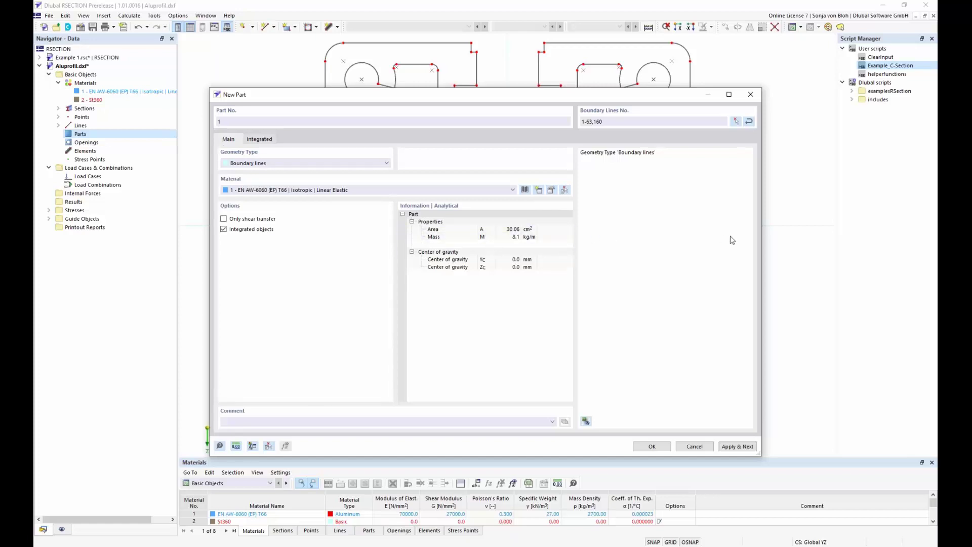
{"action": "left_click", "coordinate": [651, 447]}
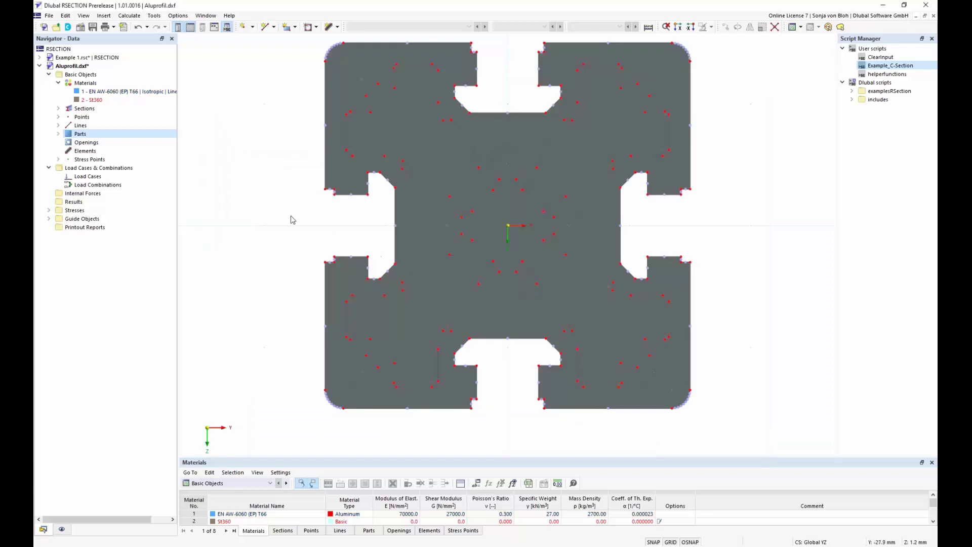
Create an opening in the part's upper-left corner from boundary lines 142-154,159, leaving out the stray diagonal line 128.
{"action": "left_click", "coordinate": [85, 143]}
{"action": "right_click", "coordinate": [84, 147]}
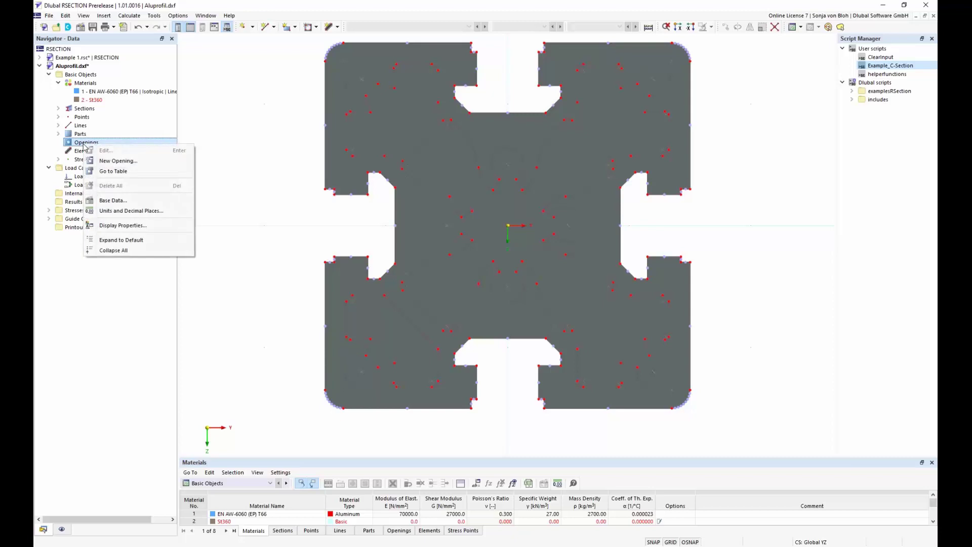
{"action": "left_click", "coordinate": [118, 162]}
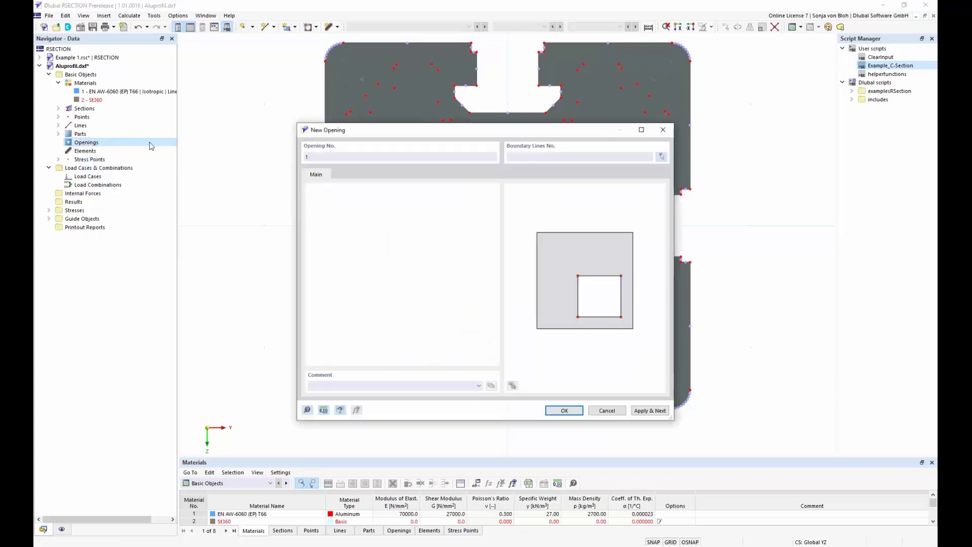
{"action": "left_click", "coordinate": [661, 157]}
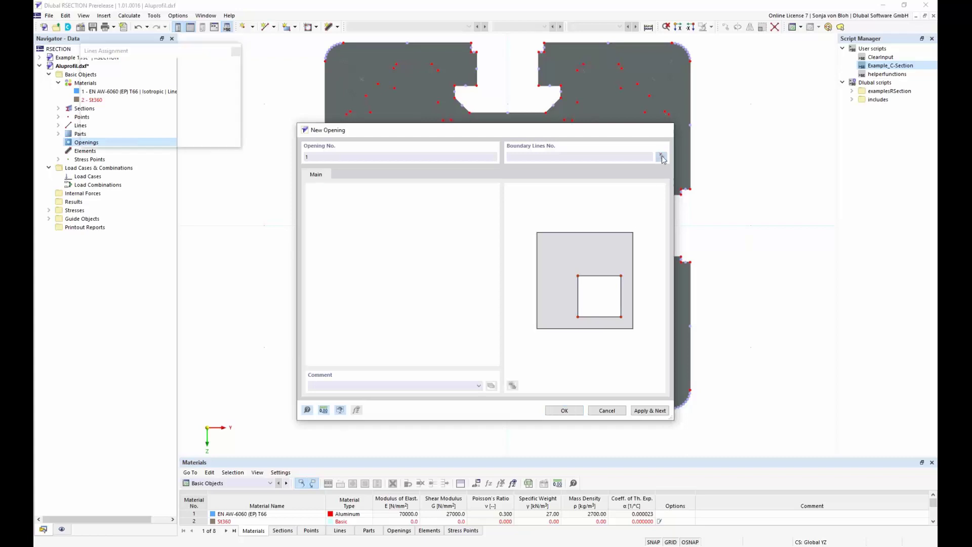
{"action": "left_click_drag", "start_coordinate": [335, 54], "coordinate": [448, 166]}
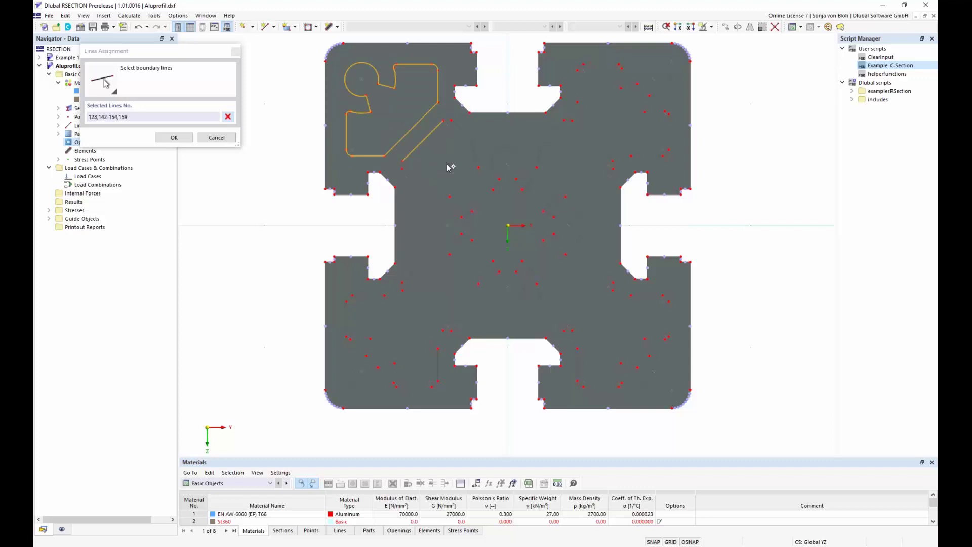
{"action": "left_click", "coordinate": [425, 136]}
{"action": "left_click", "coordinate": [177, 139]}
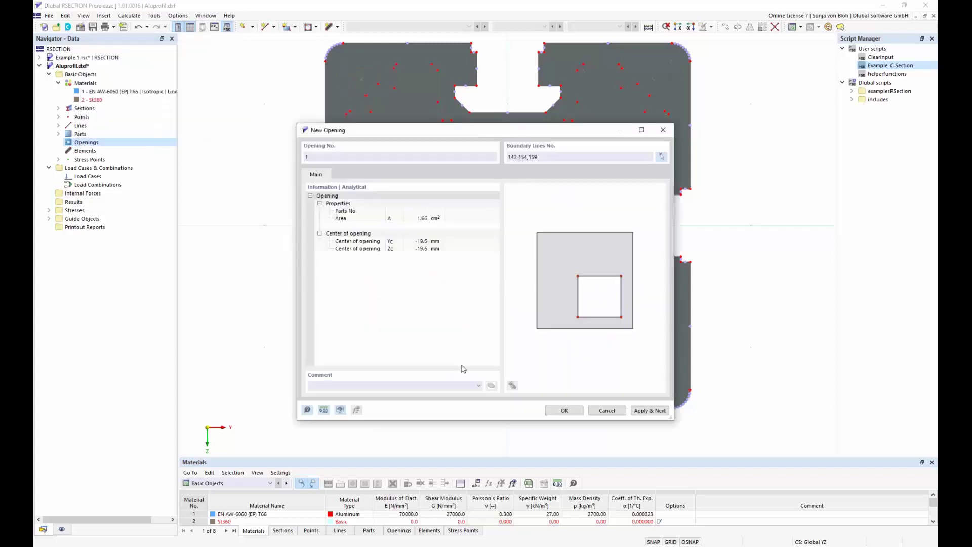
{"action": "left_click", "coordinate": [560, 411]}
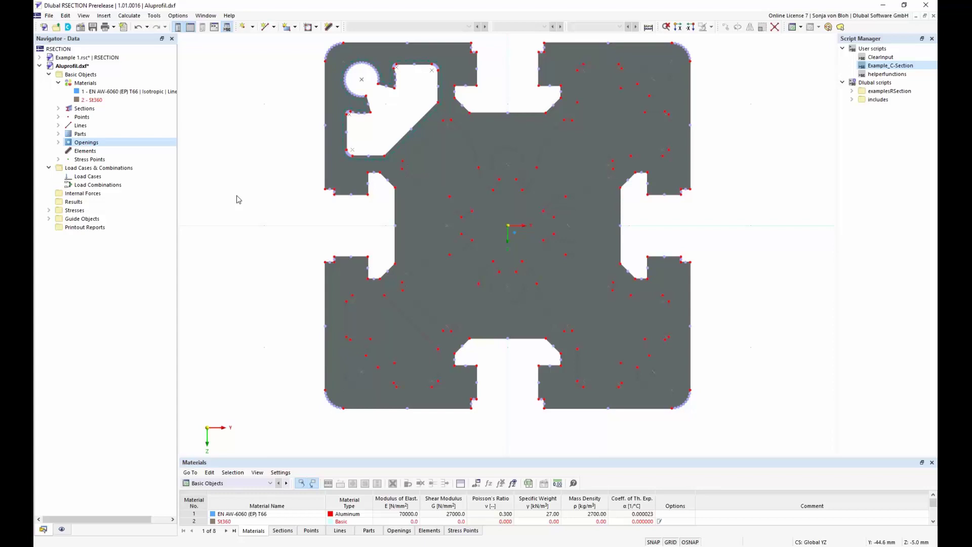
Rotate-copy the upper-left corner opening with 3 copies at 90° around the origin at Y 0.0, Z 0.0 mm.
{"action": "left_click", "coordinate": [58, 143]}
{"action": "left_click", "coordinate": [100, 151]}
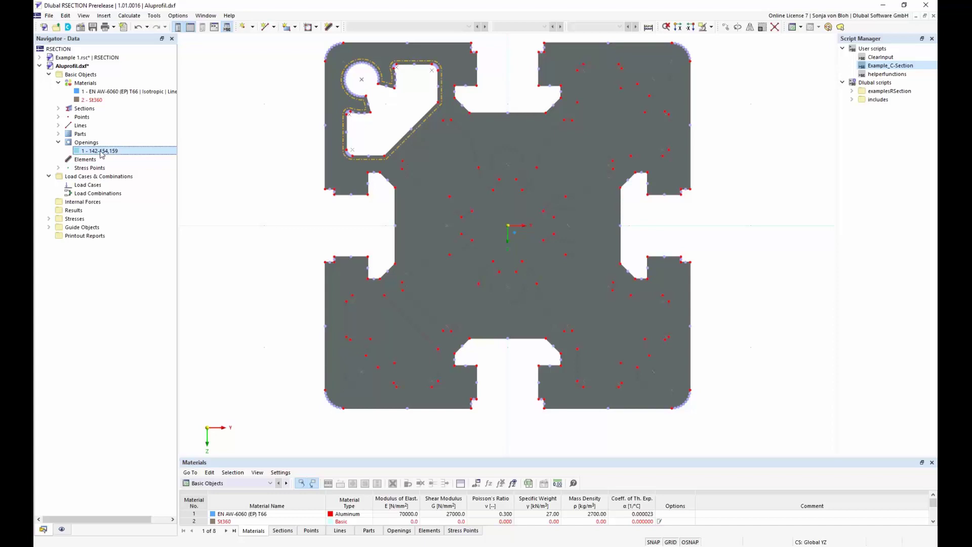
{"action": "left_click", "coordinate": [738, 27]}
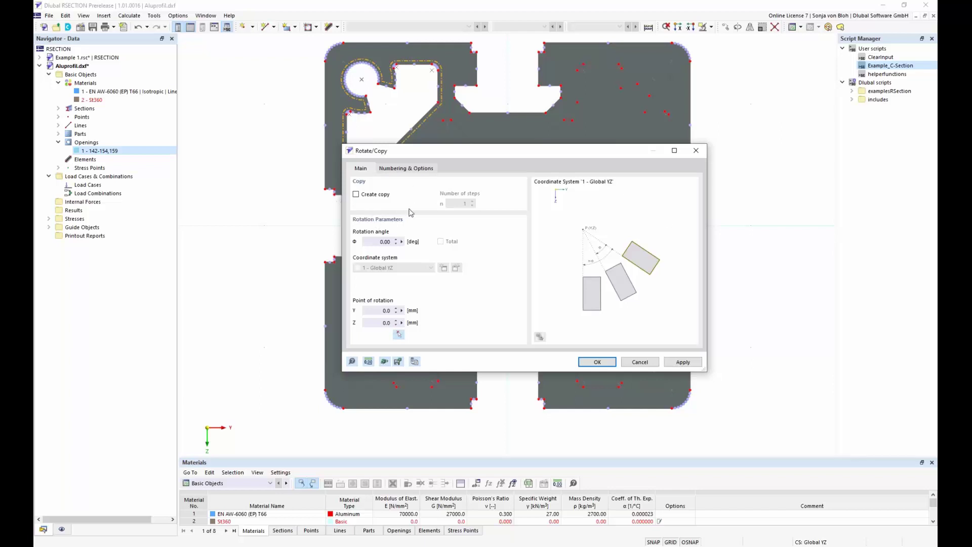
{"action": "left_click", "coordinate": [357, 195]}
{"action": "double_click", "coordinate": [462, 203]}
{"action": "type", "text": "3"}
{"action": "double_click", "coordinate": [384, 242]}
{"action": "type", "text": "90"}
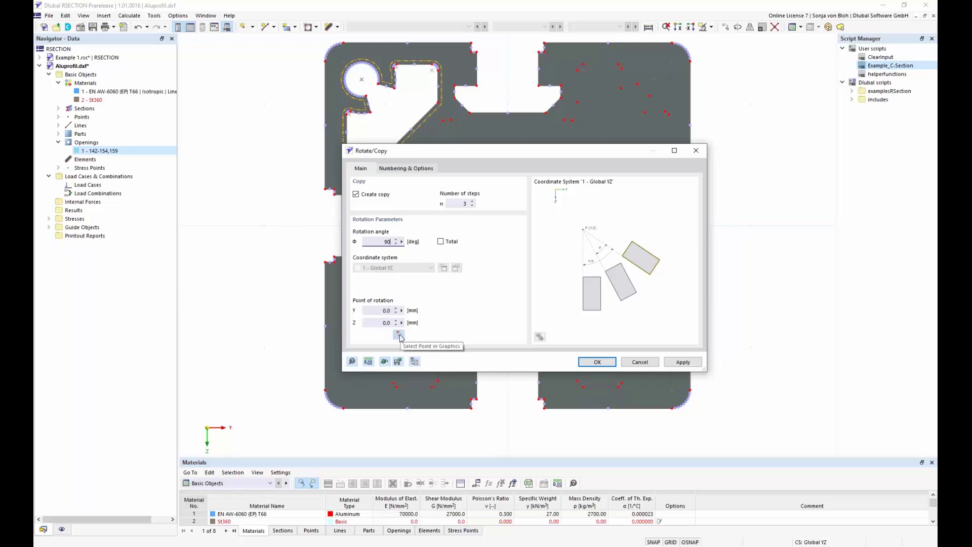
{"action": "left_click", "coordinate": [398, 335]}
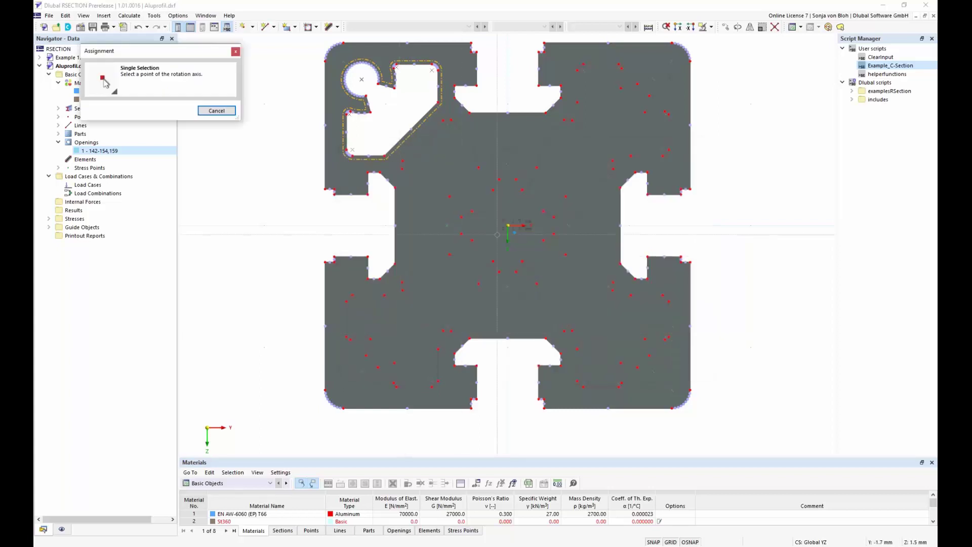
{"action": "left_click", "coordinate": [508, 226]}
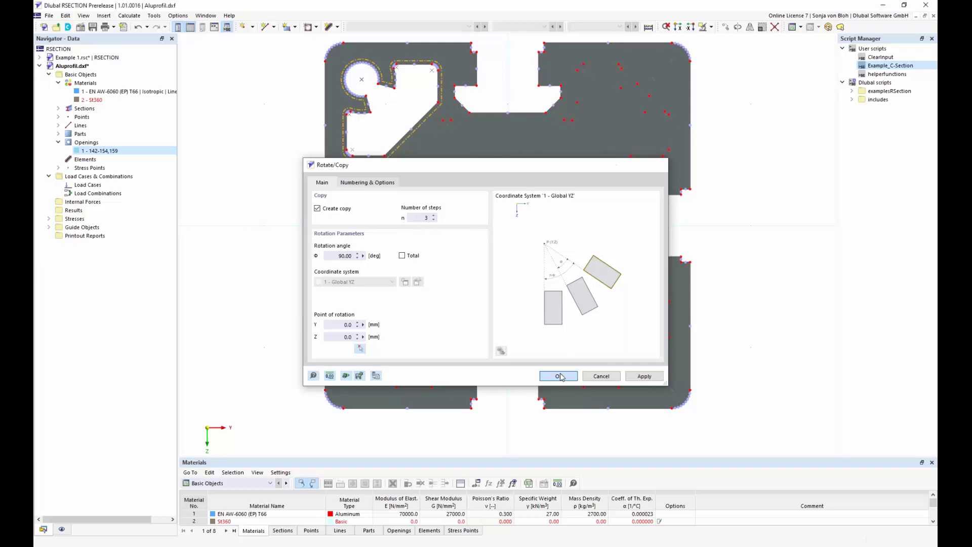
{"action": "left_click", "coordinate": [559, 376]}
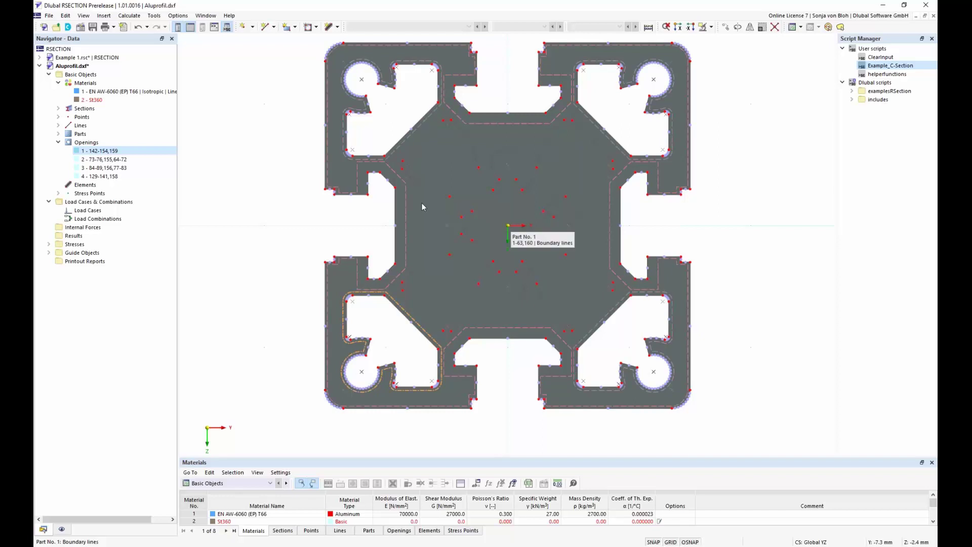
Create the central opening from boundary lines 90-128,157, excluding the outer contour's line 9.
{"action": "right_click", "coordinate": [86, 144]}
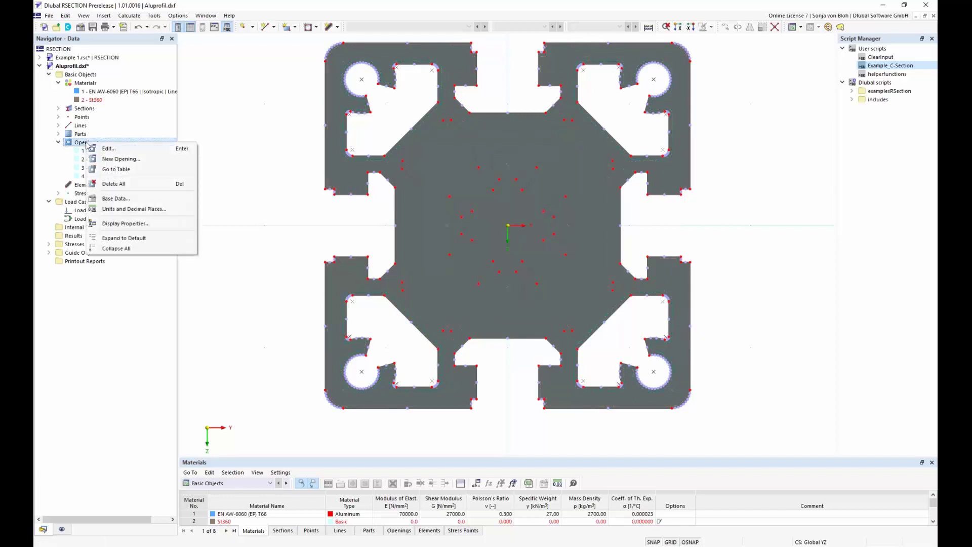
{"action": "left_click", "coordinate": [111, 160]}
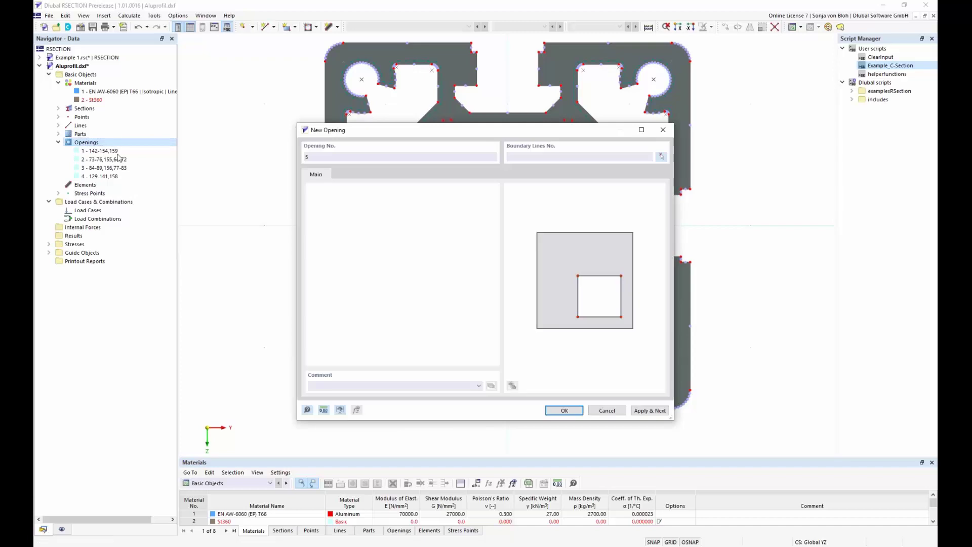
{"action": "left_click", "coordinate": [662, 157]}
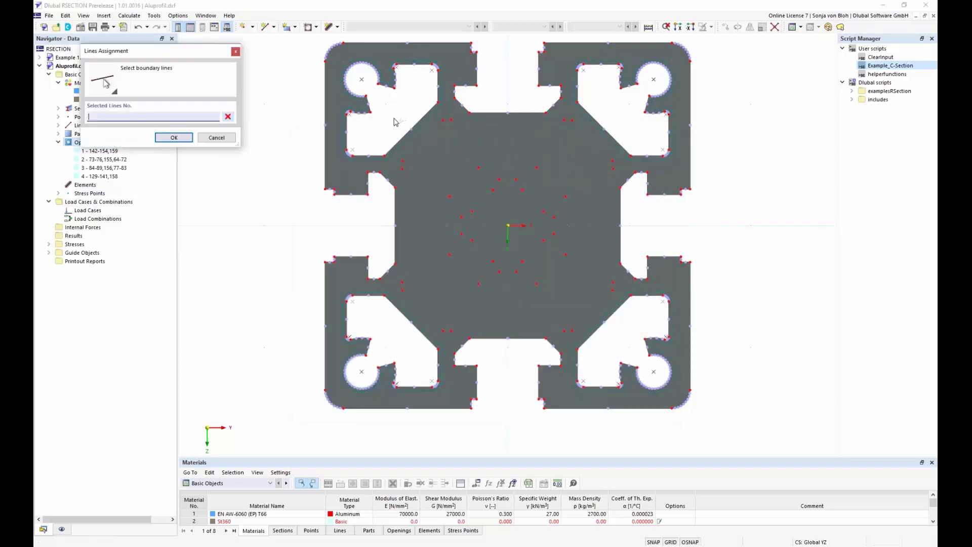
{"action": "left_click_drag", "start_coordinate": [396, 118], "coordinate": [619, 340]}
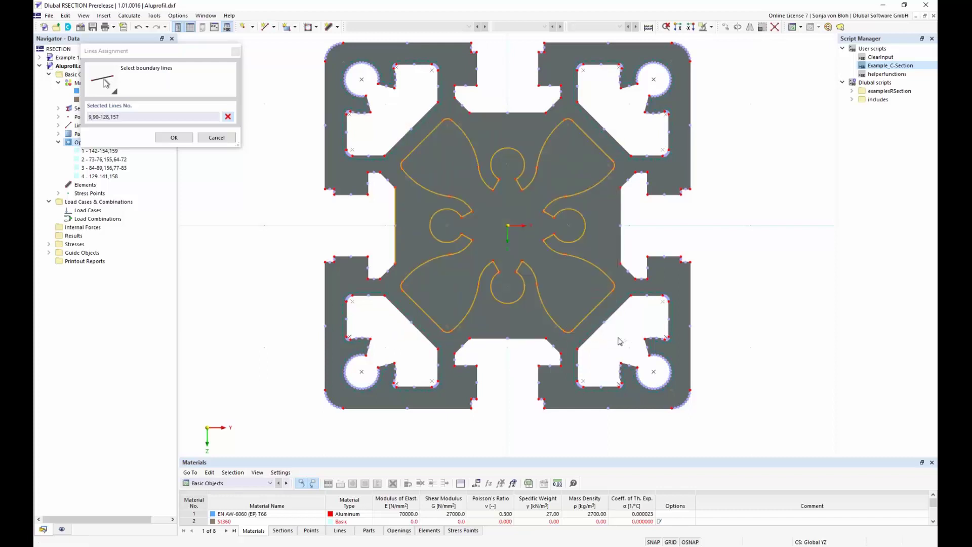
{"action": "left_click", "coordinate": [396, 210]}
{"action": "left_click", "coordinate": [173, 140]}
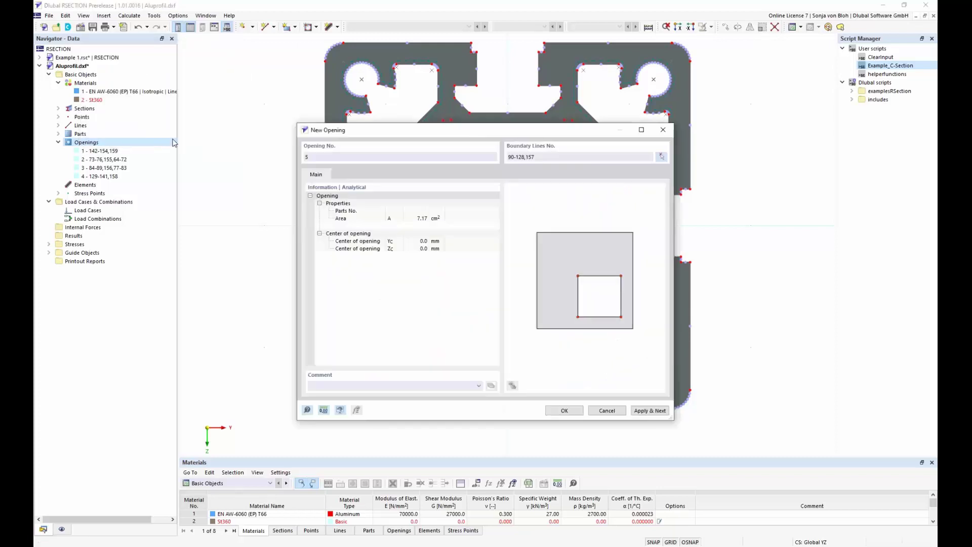
{"action": "left_click", "coordinate": [570, 414]}
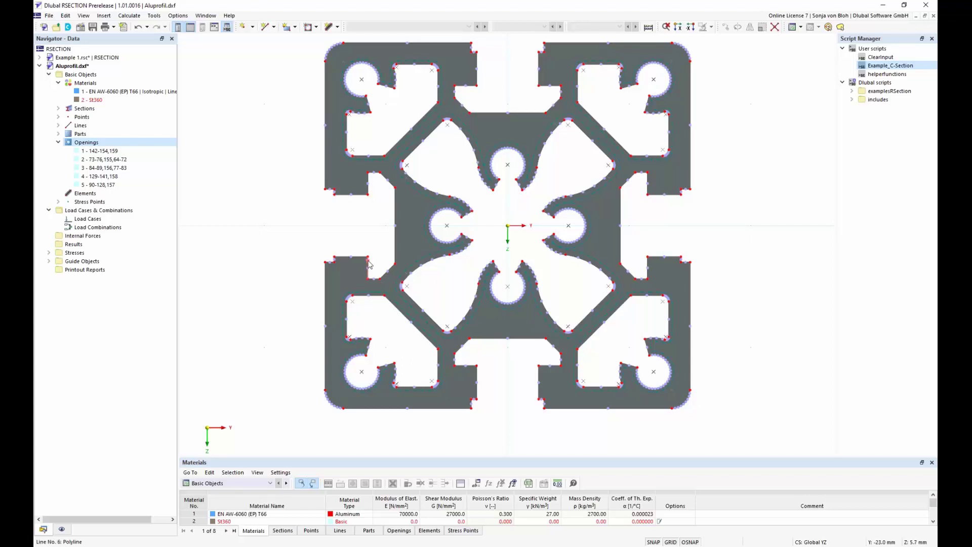
Create a new model named Example 3 in the RSECTION series.
{"action": "left_click", "coordinate": [49, 15]}
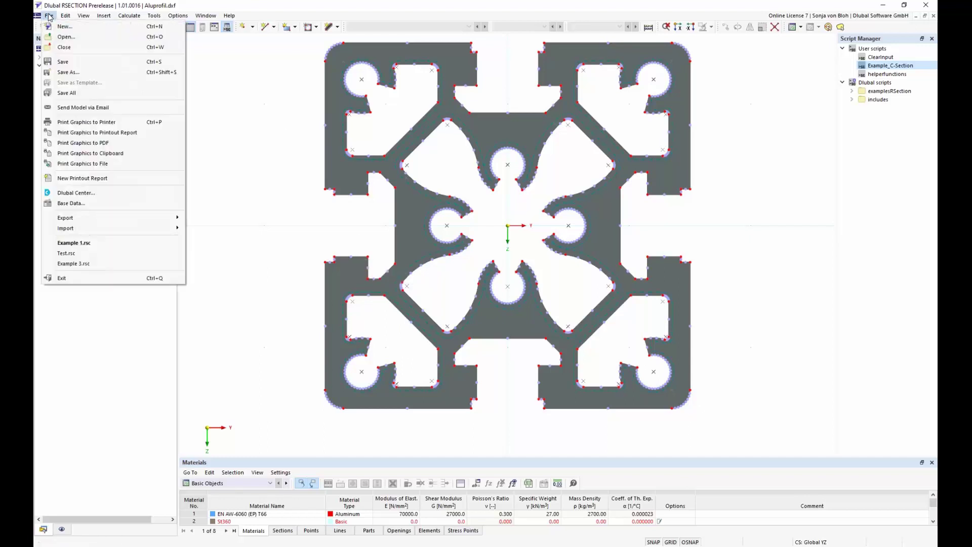
{"action": "left_click", "coordinate": [61, 27]}
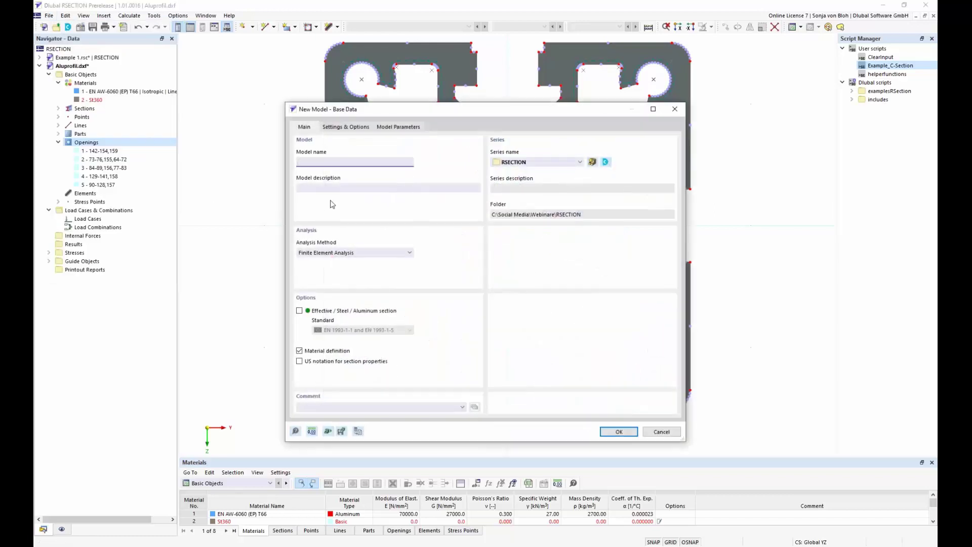
{"action": "type", "text": "Example 3"}
{"action": "left_click", "coordinate": [621, 433]}
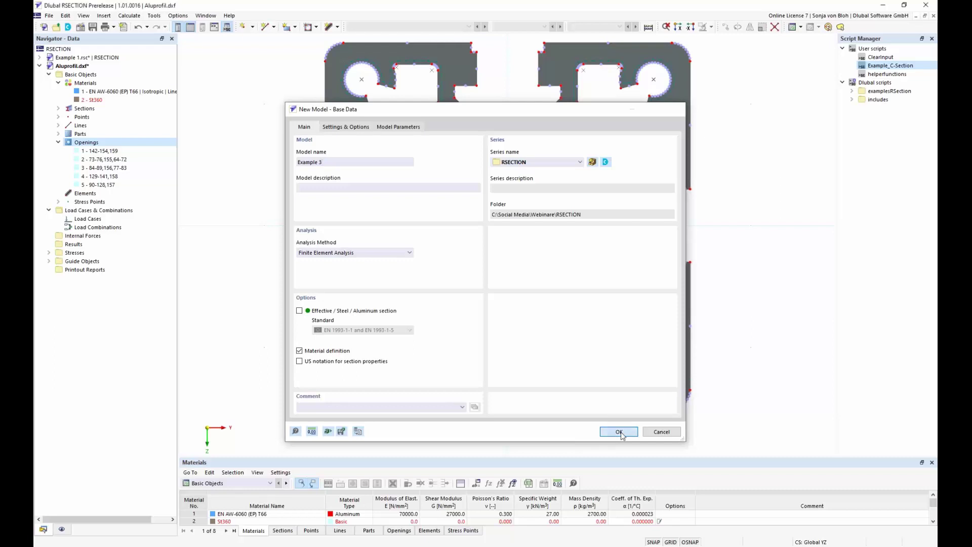
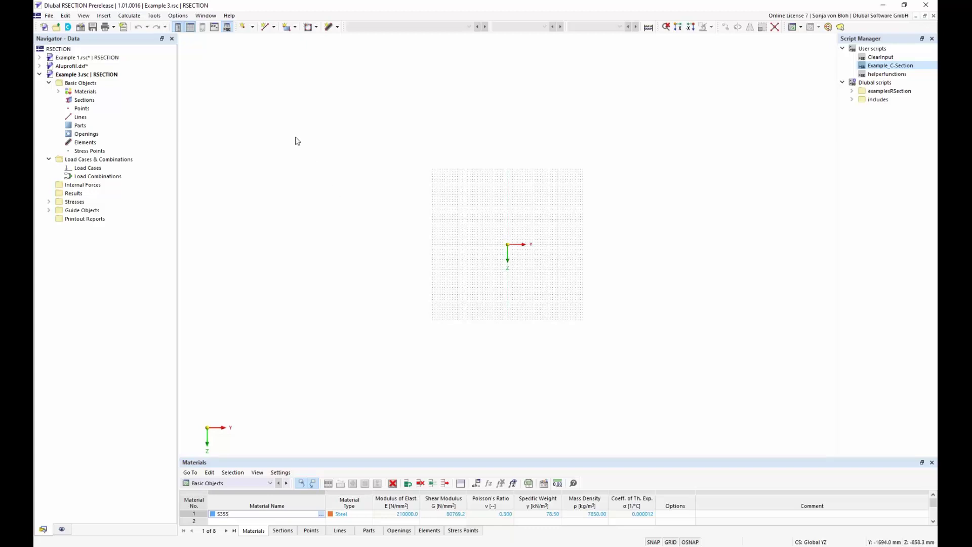
Open the console and look up the description of the points property coordinate_1 among the insertable object properties.
{"action": "left_click", "coordinate": [84, 16]}
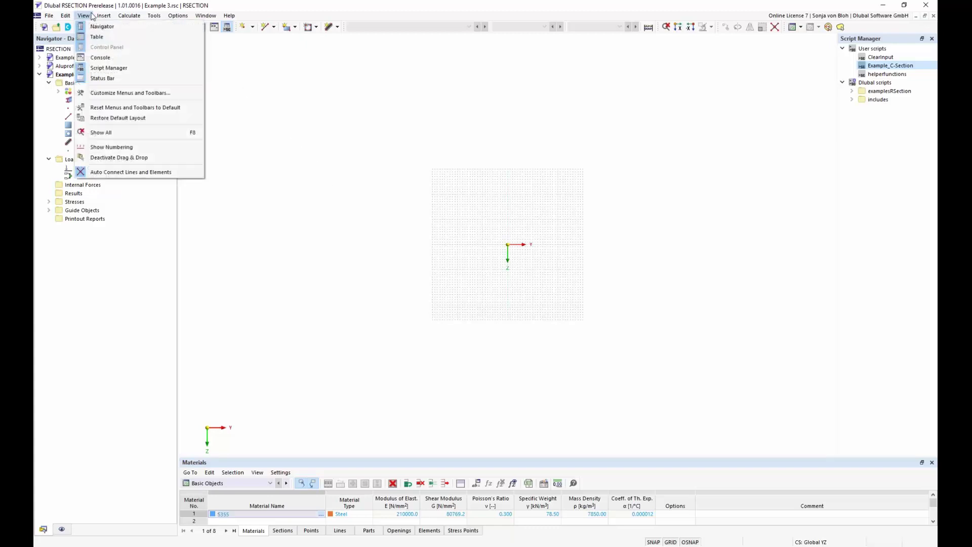
{"action": "left_click", "coordinate": [100, 57]}
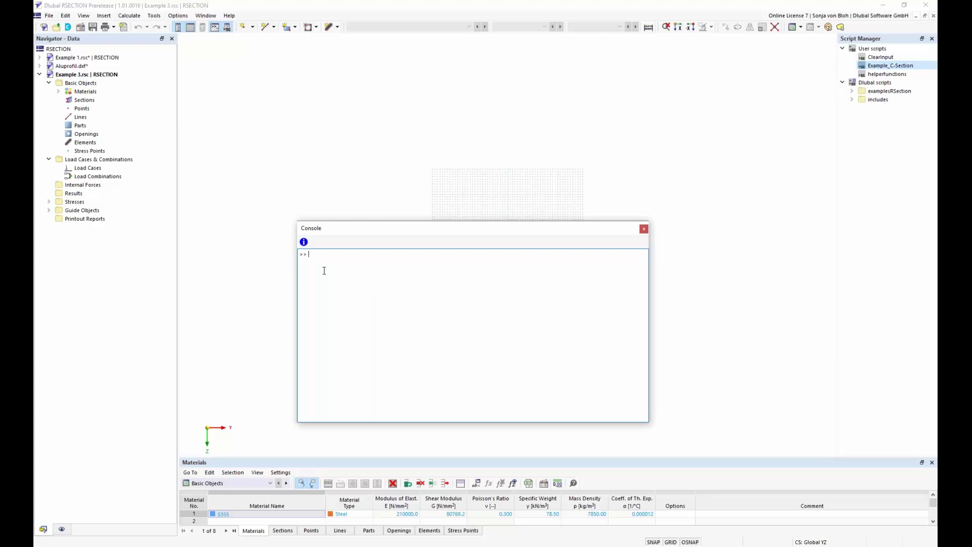
{"action": "left_click", "coordinate": [304, 243]}
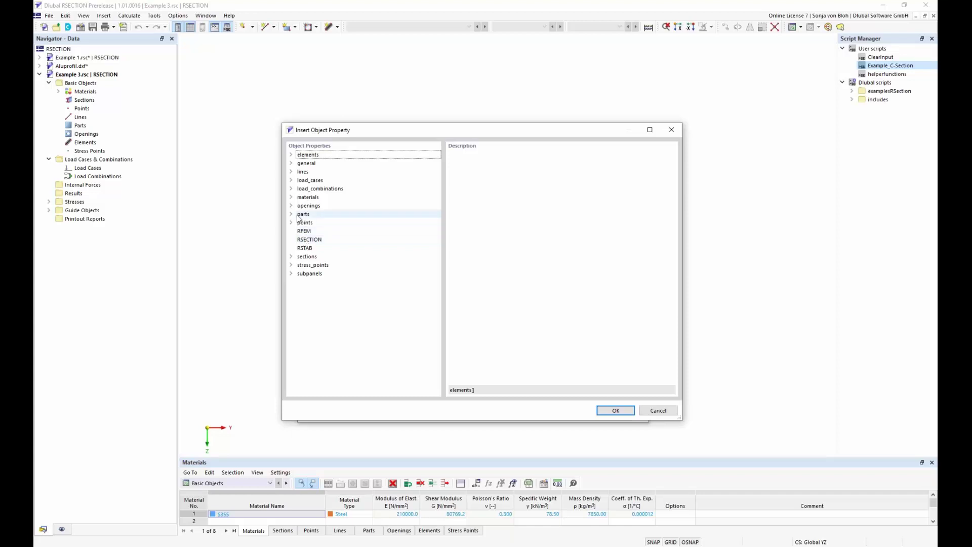
{"action": "left_click", "coordinate": [291, 223]}
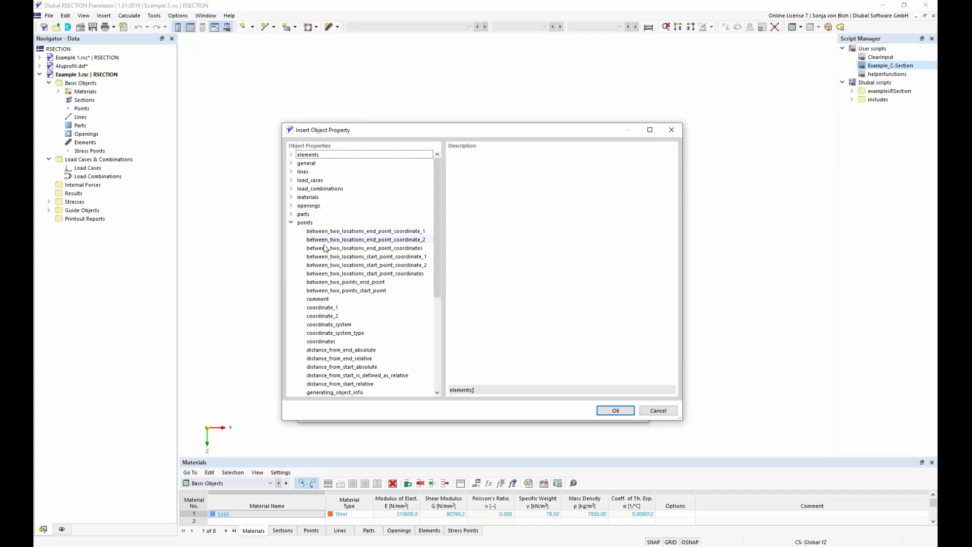
{"action": "left_click", "coordinate": [329, 308]}
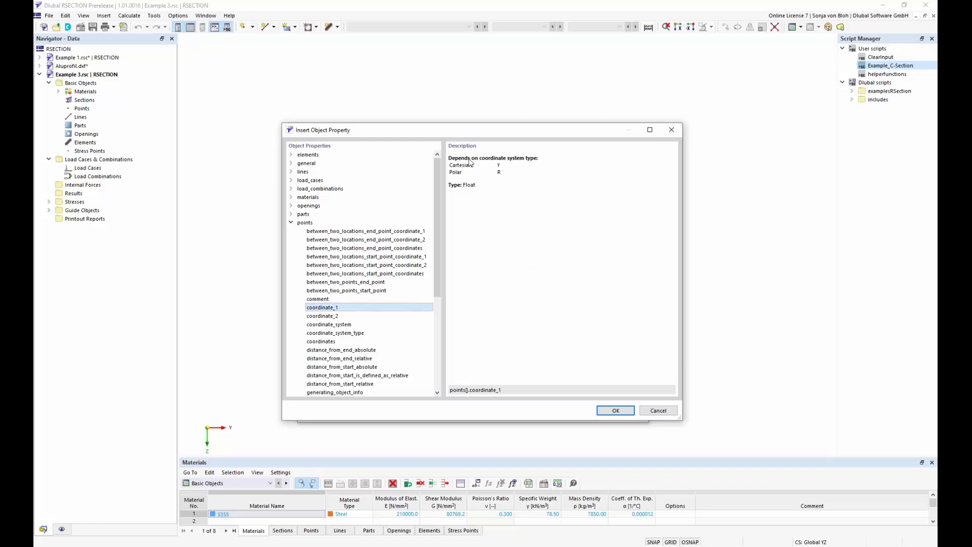
{"action": "left_click", "coordinate": [658, 412]}
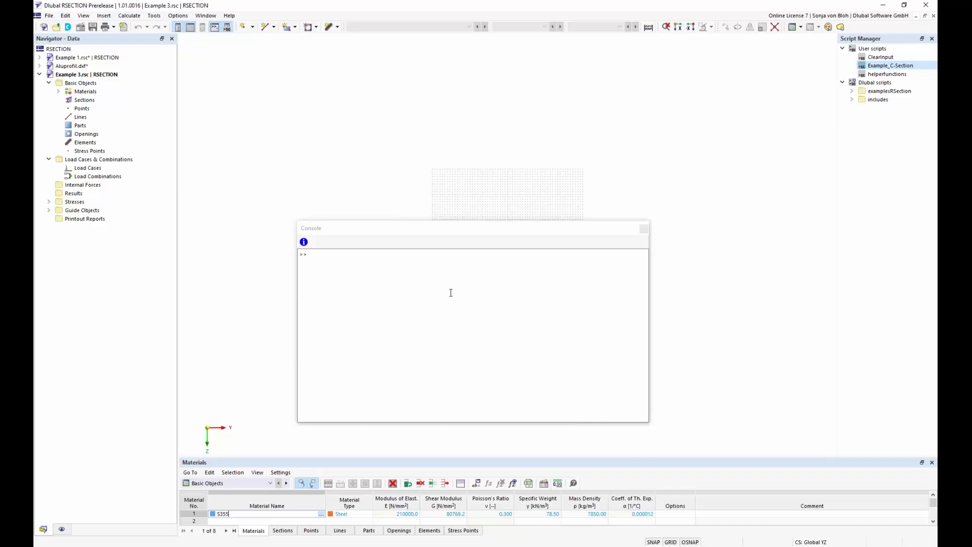
Show the points table and create point 1 by running points.create(1) in the console.
{"action": "left_click", "coordinate": [309, 531]}
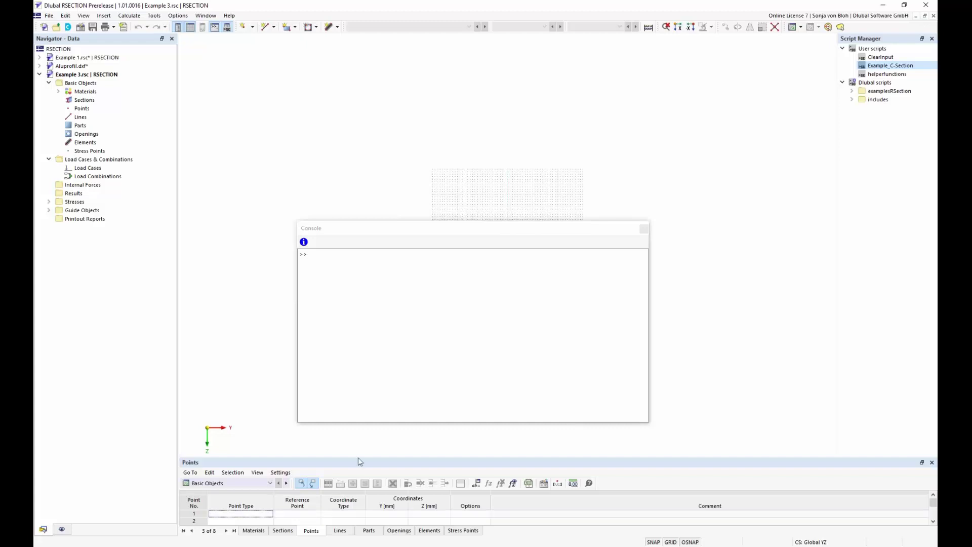
{"action": "left_click", "coordinate": [321, 262]}
{"action": "type", "text": "poi"}
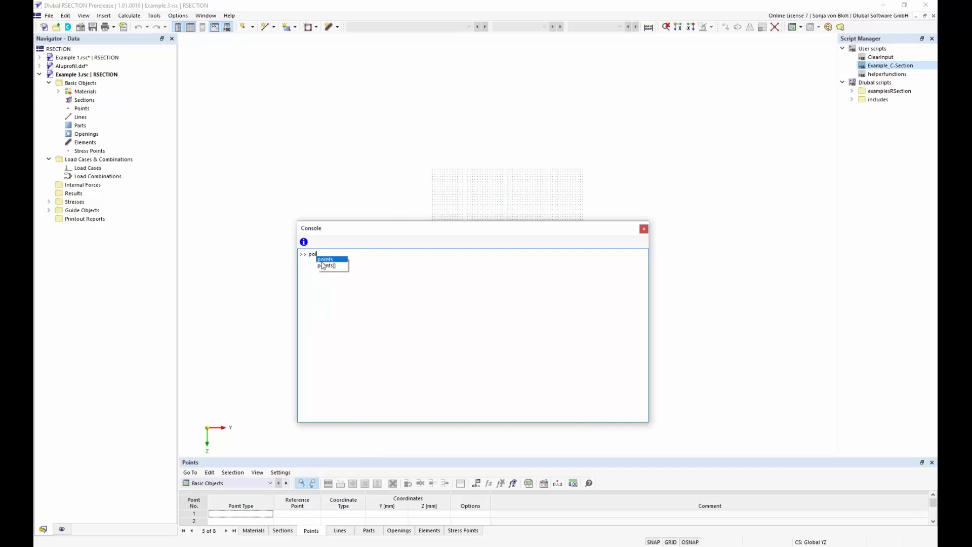
{"action": "key", "text": "Return"}
{"action": "type", "text": "."}
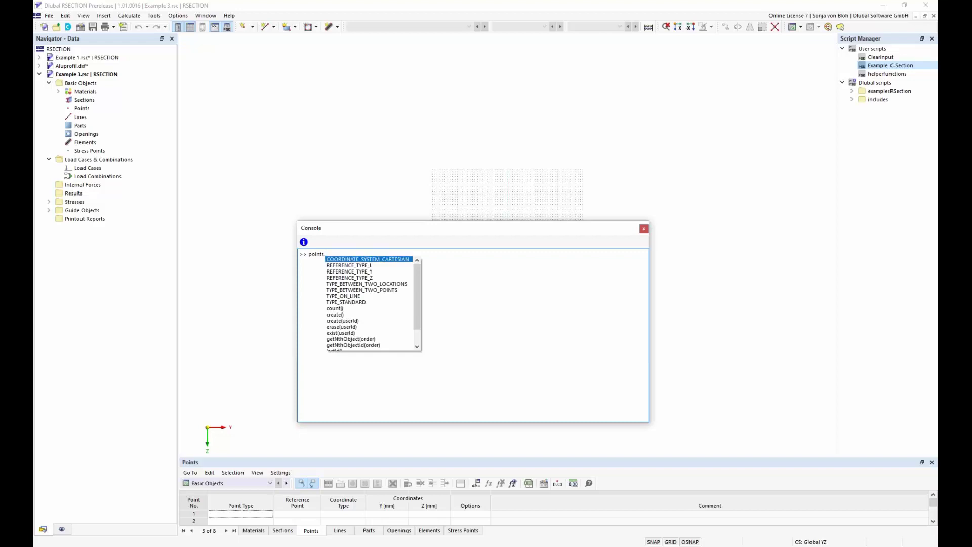
{"action": "type", "text": "create"}
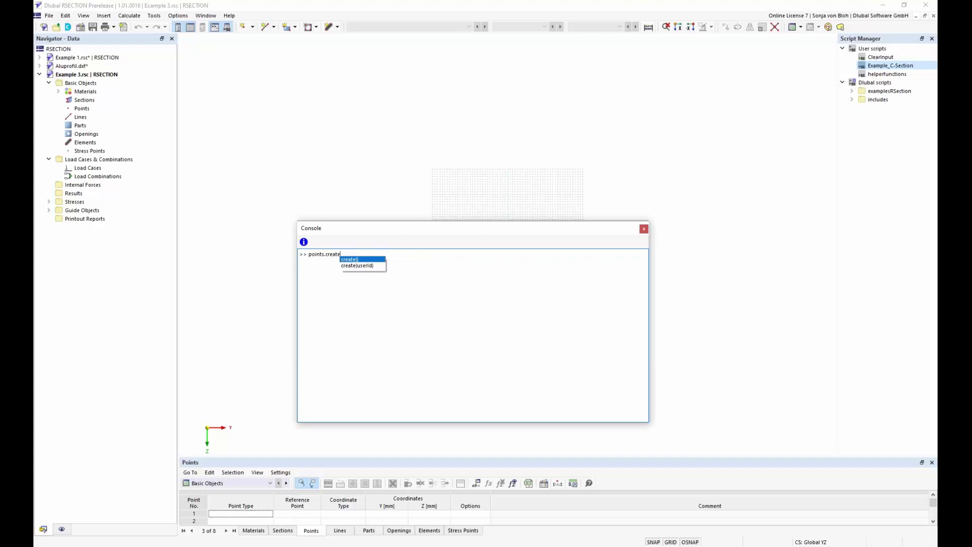
{"action": "key", "text": "Escape"}
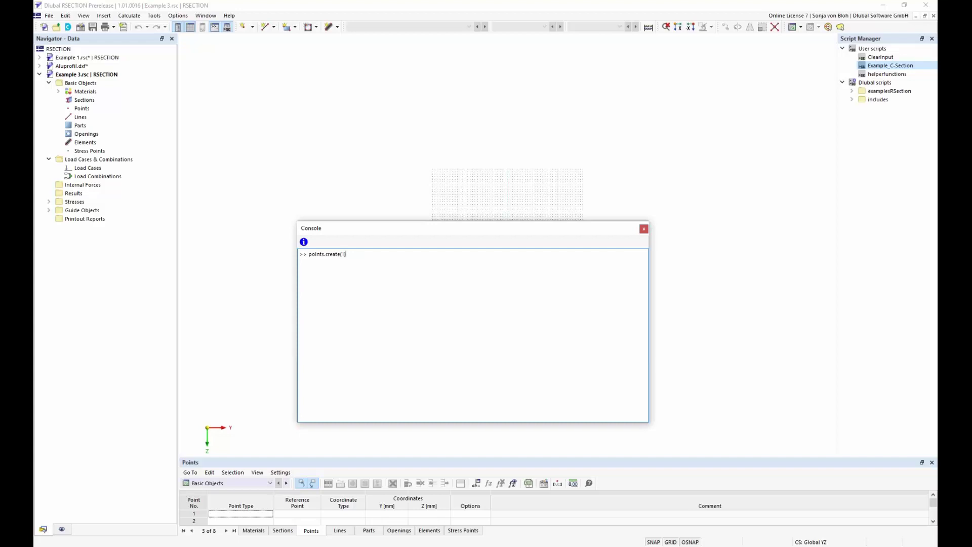
{"action": "key", "text": "Return"}
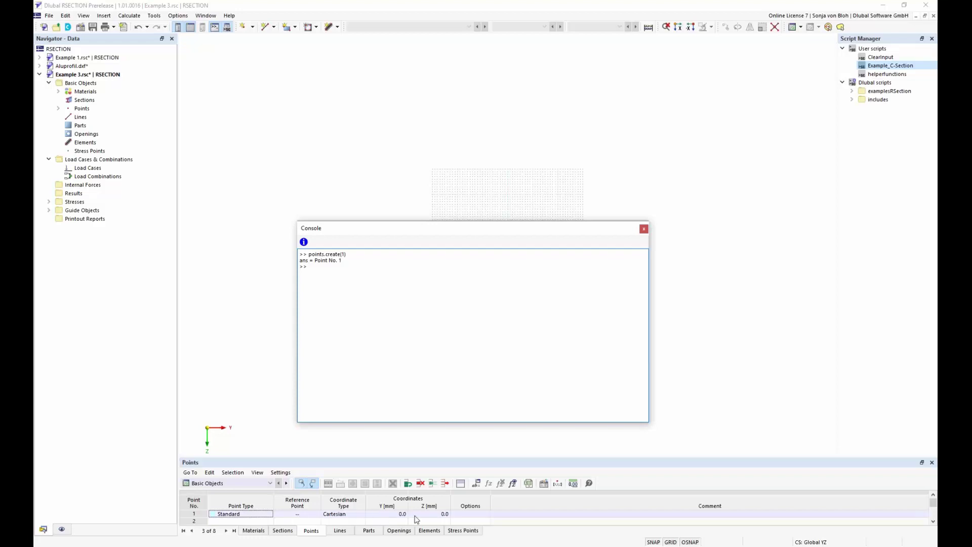
Set point 1's Y coordinate by running points[1].coordinate_1=0.005 in the console.
{"action": "left_click", "coordinate": [354, 315]}
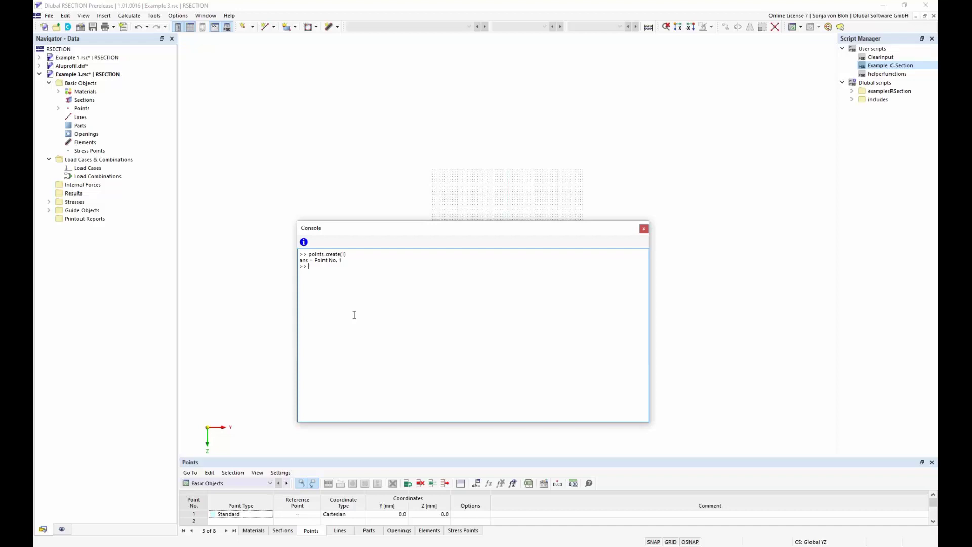
{"action": "type", "text": "points[1"}
{"action": "type", "text": "."}
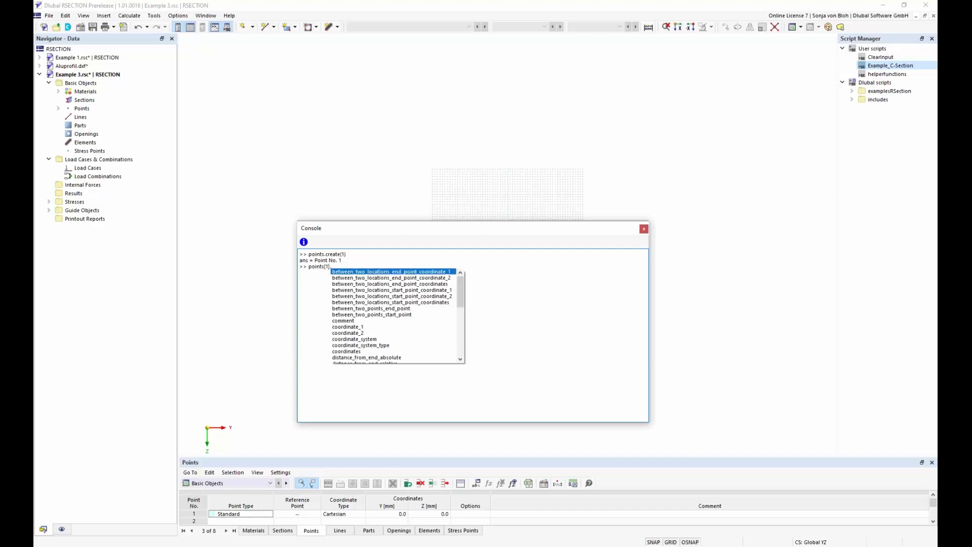
{"action": "double_click", "coordinate": [359, 327]}
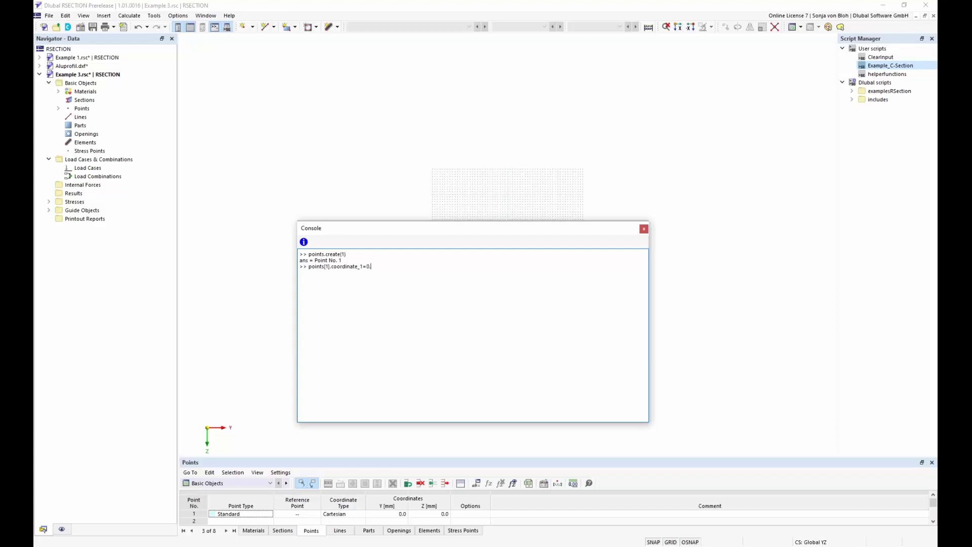
{"action": "type", "text": "005"}
{"action": "key", "text": "Return"}
Set point 1's Z coordinate by running points[1].coordinate_2=8mm in the console.
{"action": "type", "text": "points"}
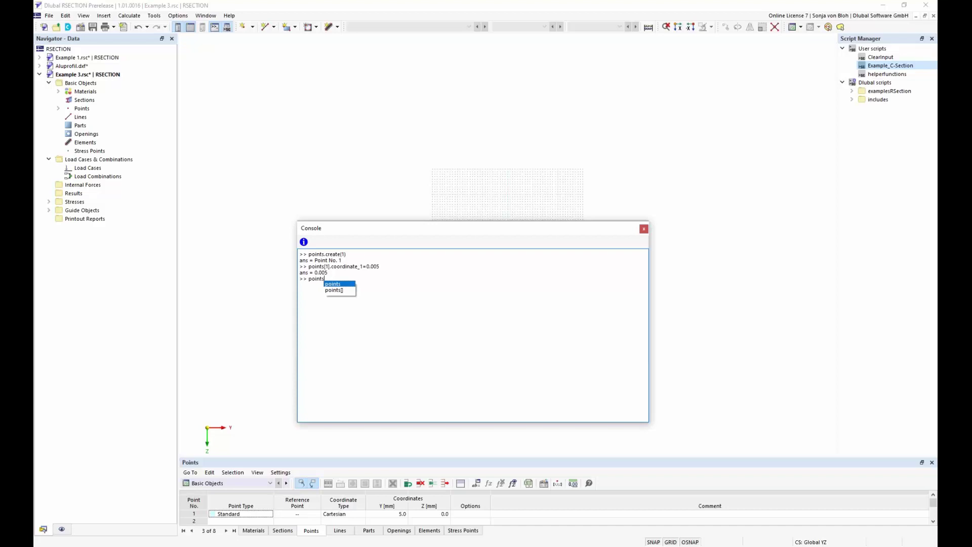
{"action": "type", "text": "[1].coo"}
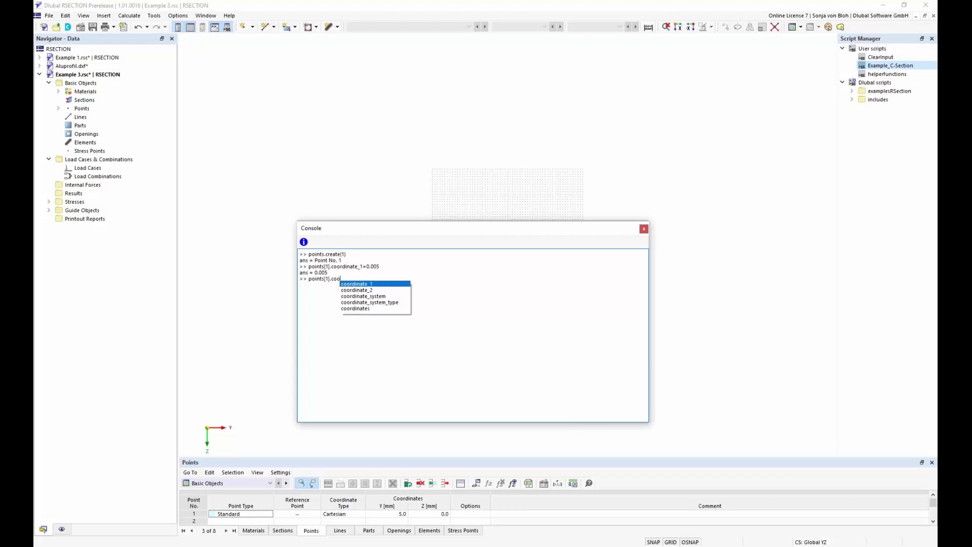
{"action": "key", "text": "Down"}
{"action": "key", "text": "Return"}
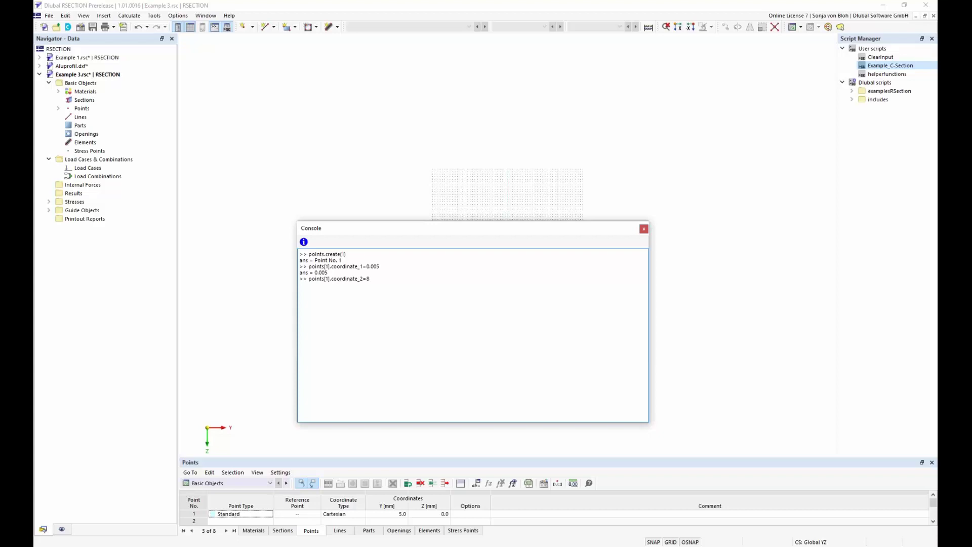
{"action": "type", "text": "=8mm"}
{"action": "key", "text": "Return"}
Look through the examplesRSection scripts 01_I-section and 02_C-section and the commands offered for the user scripts.
{"action": "left_click", "coordinate": [853, 92]}
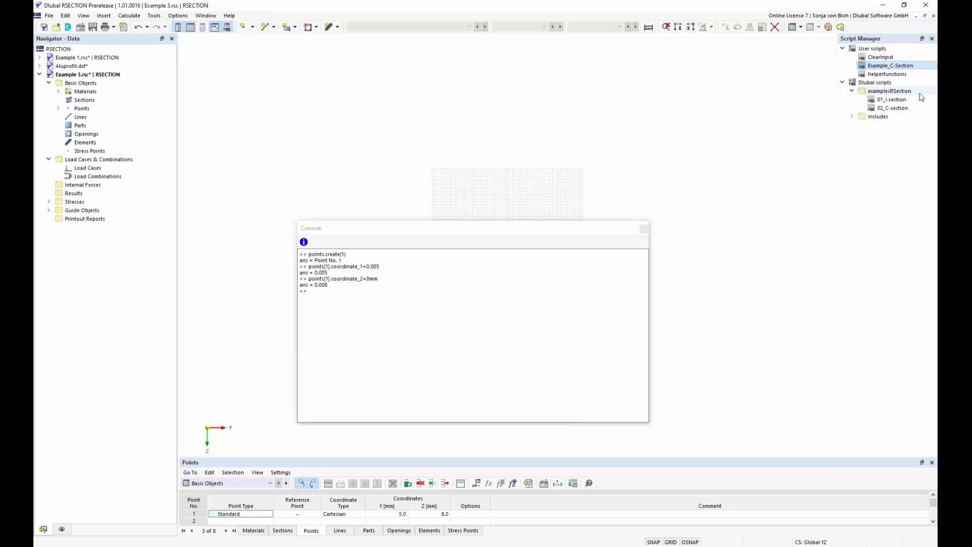
{"action": "left_click", "coordinate": [902, 100]}
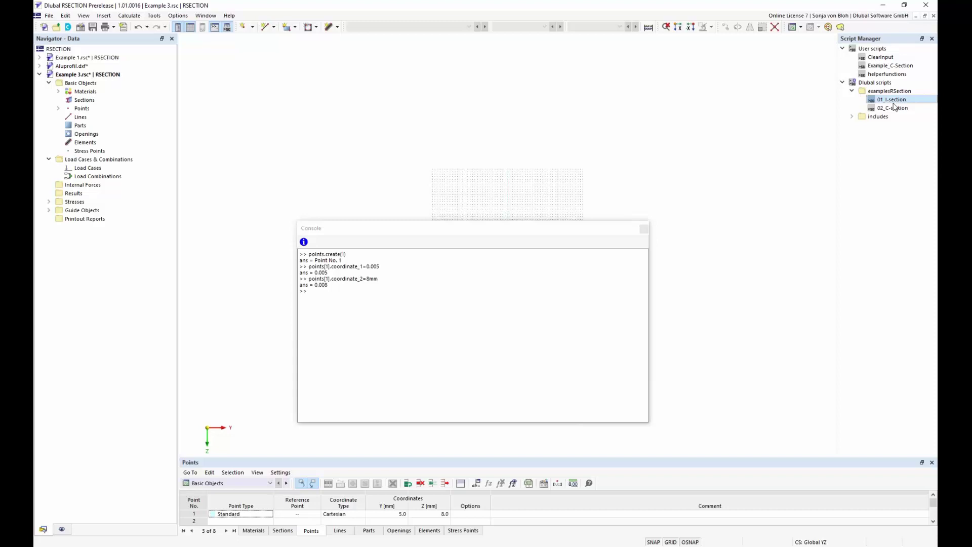
{"action": "left_click", "coordinate": [891, 109]}
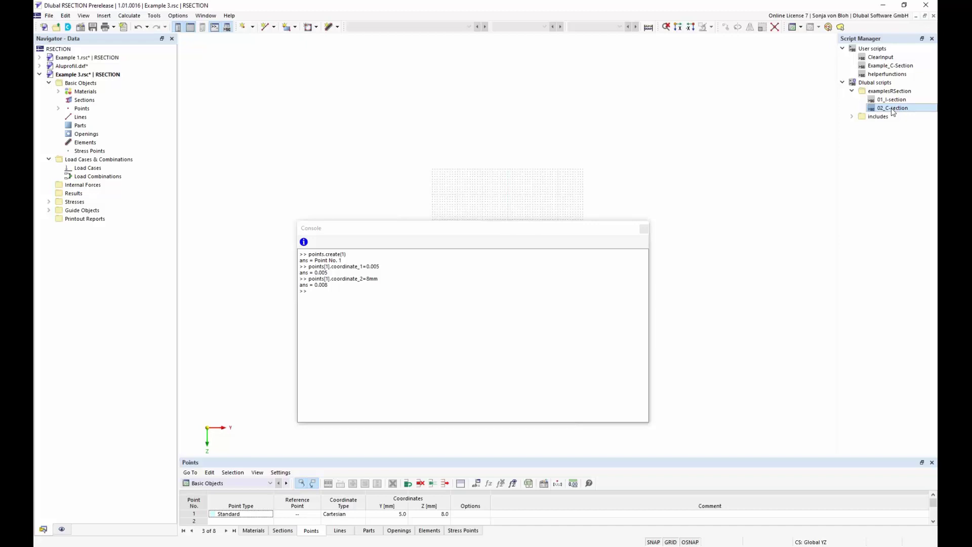
{"action": "left_click", "coordinate": [880, 51]}
{"action": "right_click", "coordinate": [880, 51]}
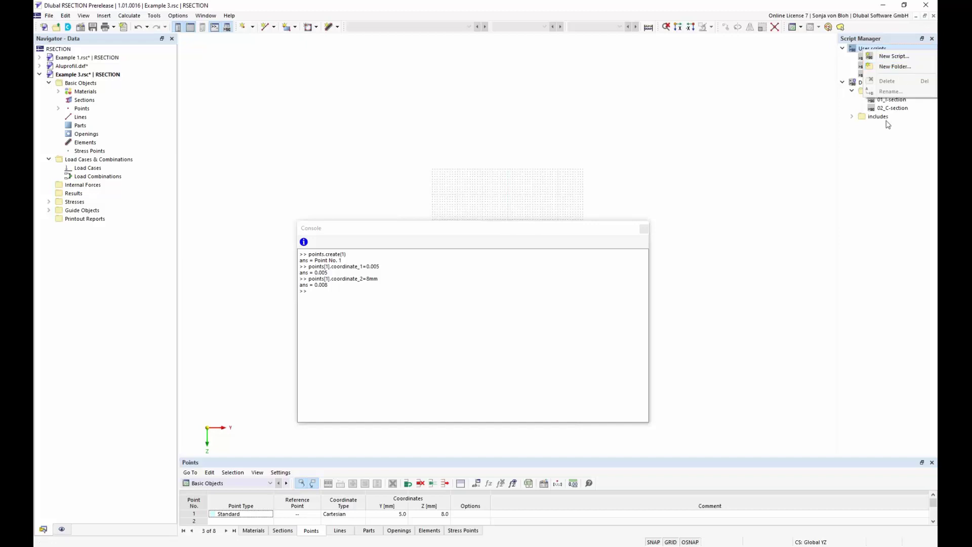
{"action": "left_click", "coordinate": [884, 150]}
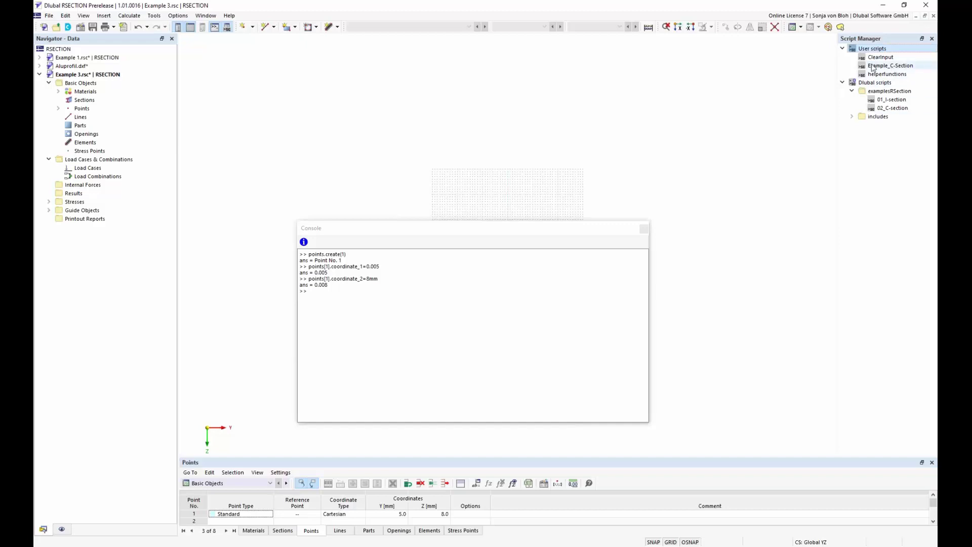
View the input parameters of the user script Example_C-Section in its wizard, and close it without running the script.
{"action": "left_click", "coordinate": [890, 66]}
{"action": "double_click", "coordinate": [890, 68]}
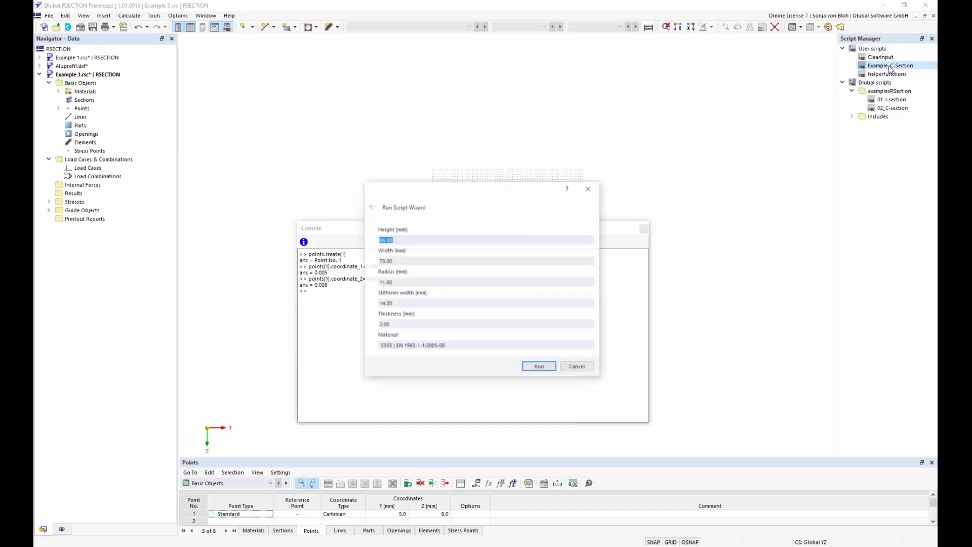
{"action": "left_click_drag", "start_coordinate": [488, 195], "coordinate": [618, 89]}
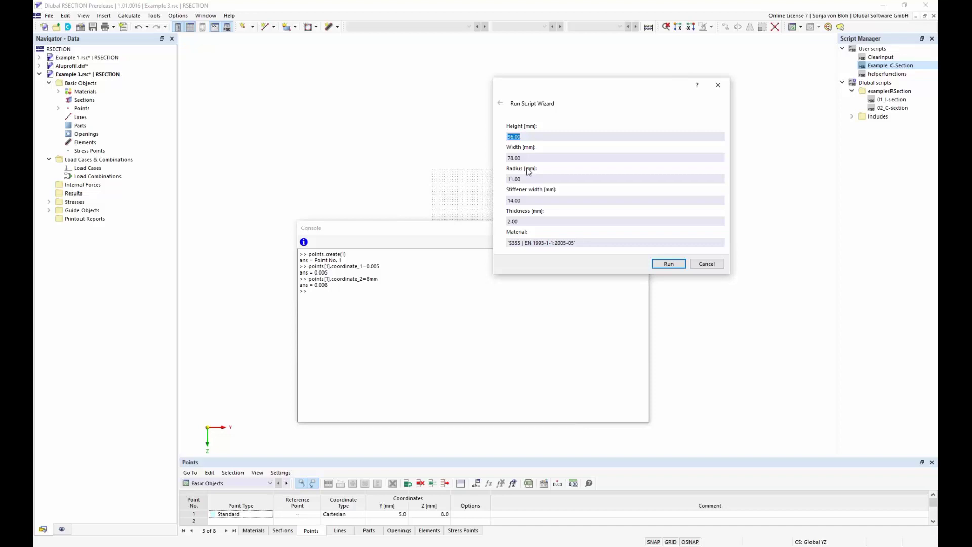
{"action": "left_click", "coordinate": [719, 86]}
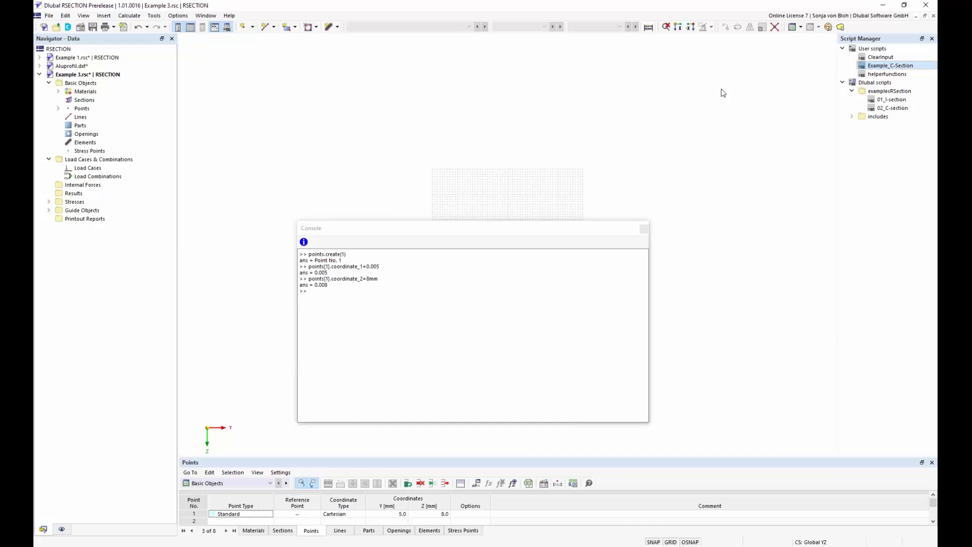
Open the properties file of Example_C-Section in Notepad++ and arrange it side by side with the image Eingabemaske.png.
{"action": "right_click", "coordinate": [876, 67]}
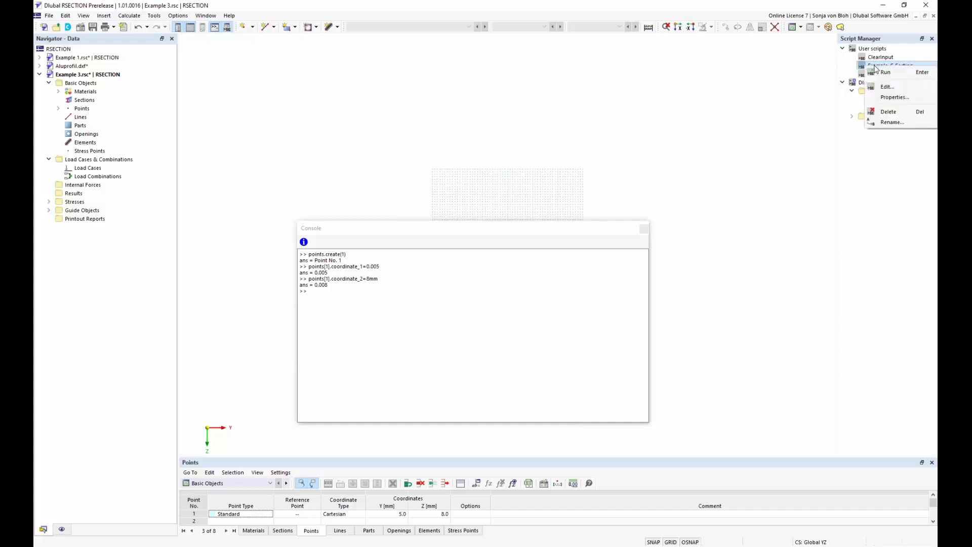
{"action": "left_click", "coordinate": [890, 97]}
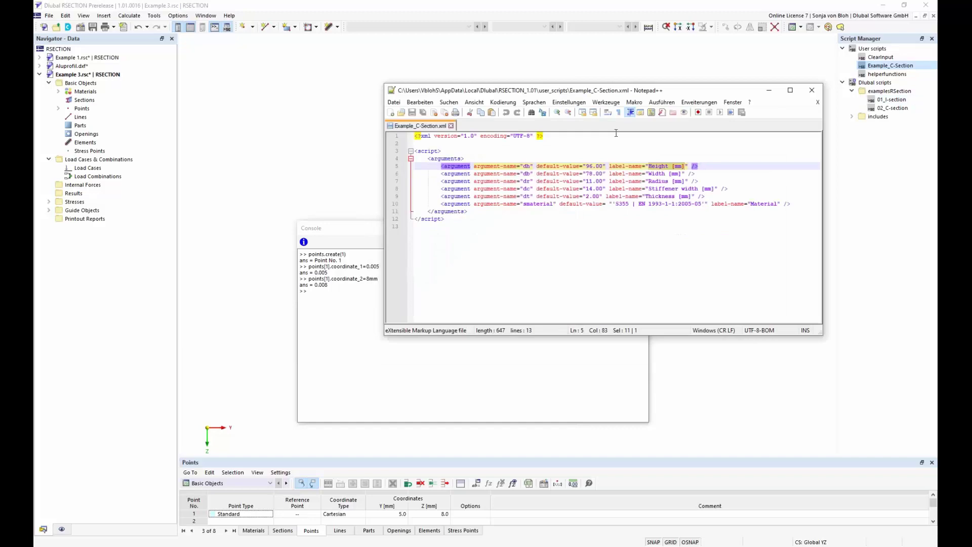
{"action": "left_click_drag", "start_coordinate": [526, 93], "coordinate": [571, 81]}
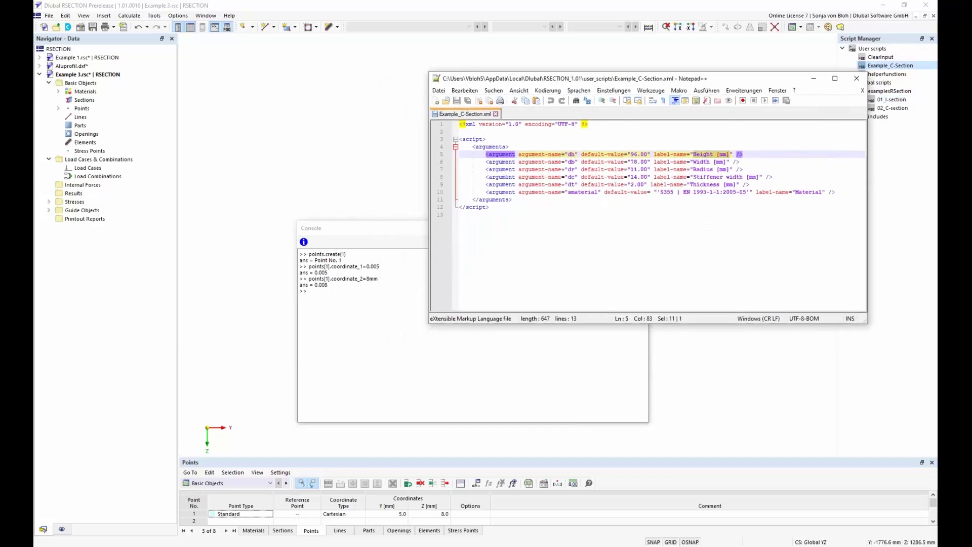
{"action": "left_click", "coordinate": [206, 546]}
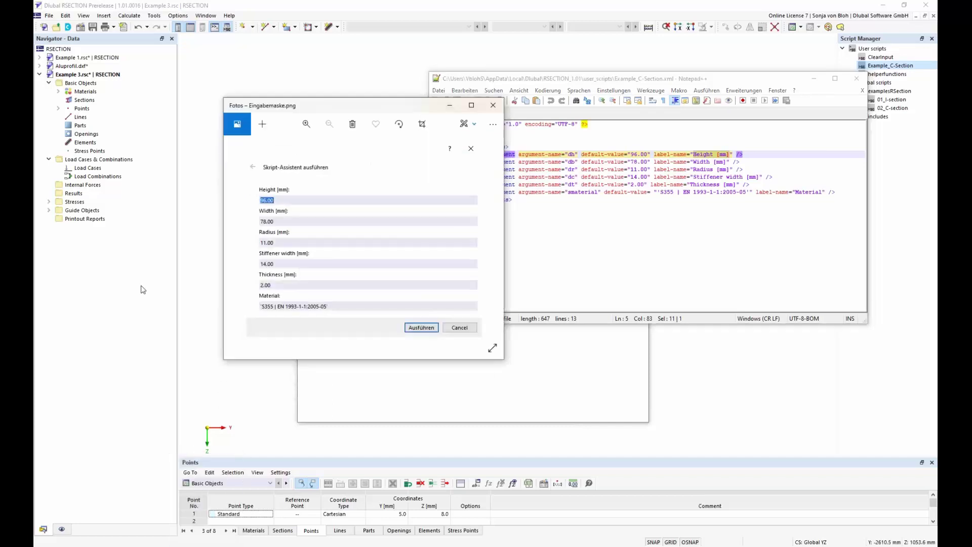
{"action": "left_click_drag", "start_coordinate": [342, 107], "coordinate": [255, 82]}
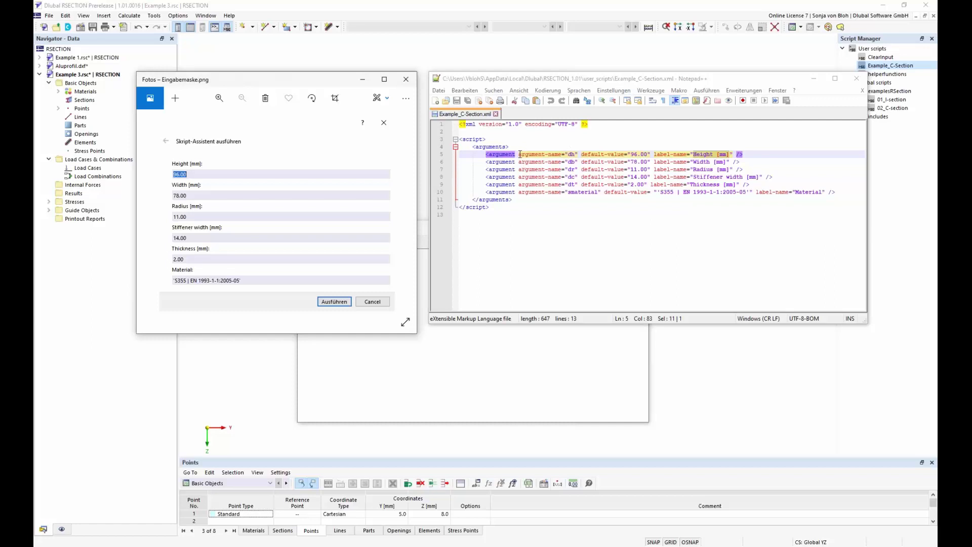
Examine the argument names, default value and label name in Example_C-Section.xml against the fields of the input dialog image.
{"action": "left_click_drag", "start_coordinate": [520, 154], "coordinate": [562, 154]}
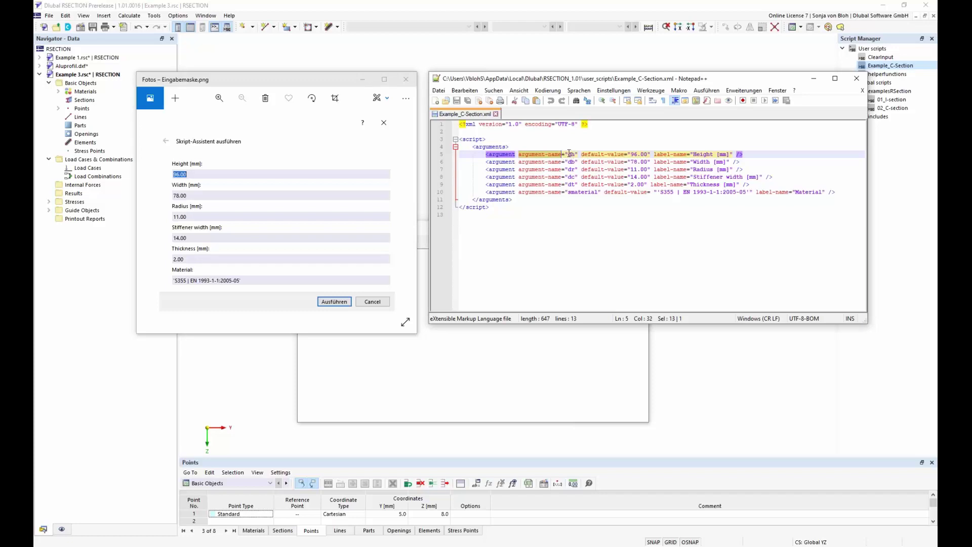
{"action": "double_click", "coordinate": [571, 154]}
{"action": "double_click", "coordinate": [572, 162]}
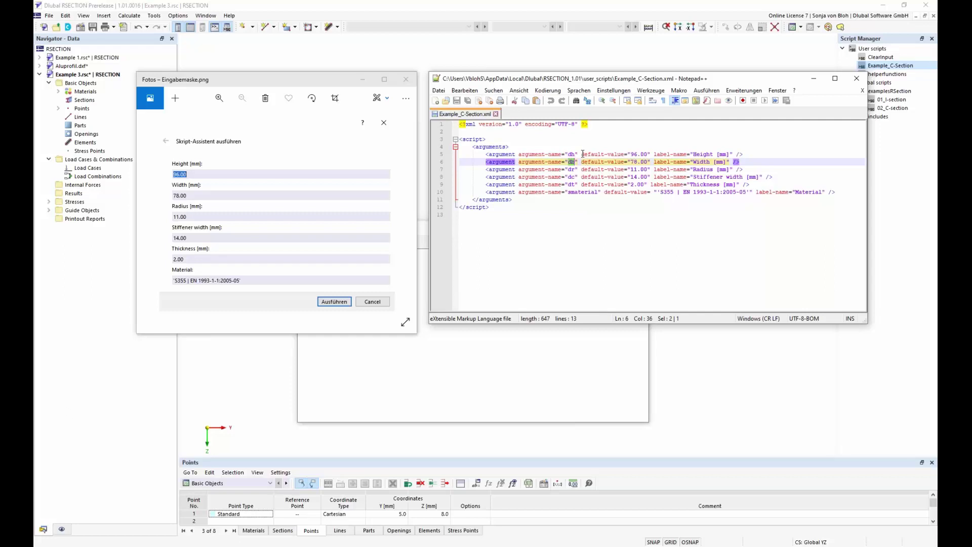
{"action": "left_click_drag", "start_coordinate": [583, 153], "coordinate": [622, 159]}
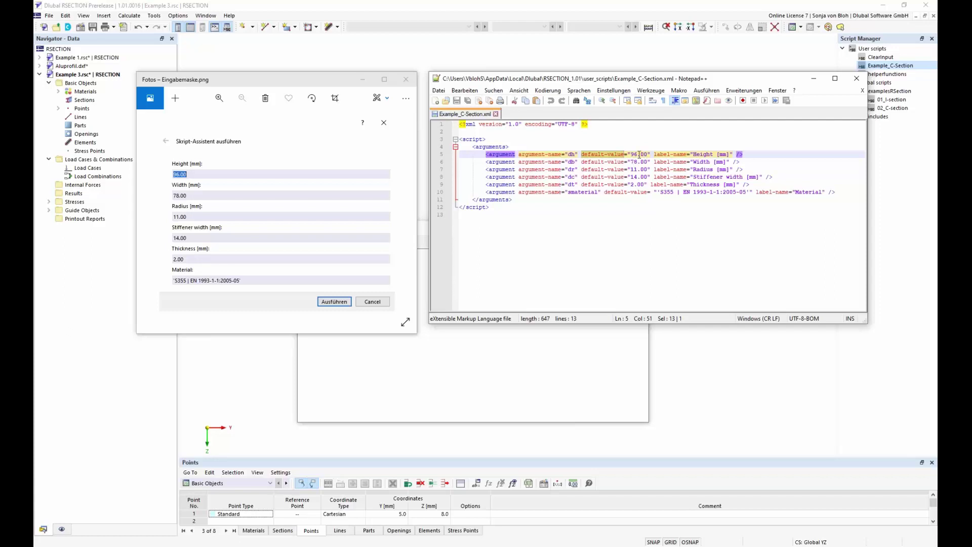
{"action": "left_click_drag", "start_coordinate": [632, 155], "coordinate": [631, 154]}
{"action": "left_click_drag", "start_coordinate": [654, 154], "coordinate": [731, 155]}
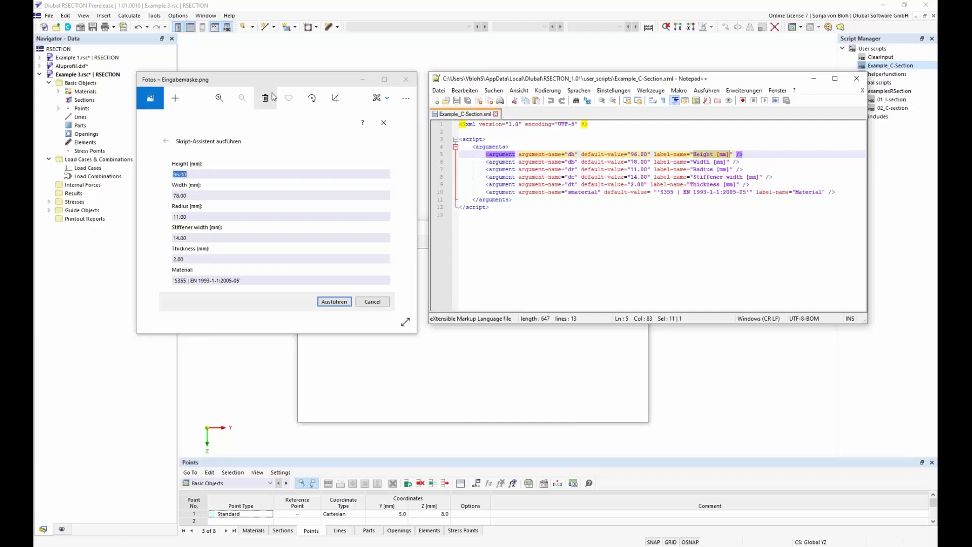
Open the Example_C-Section script for editing, collapse all its code blocks, and examine the include call for helperfunctions.js.
{"action": "left_click", "coordinate": [890, 67]}
{"action": "right_click", "coordinate": [890, 68]}
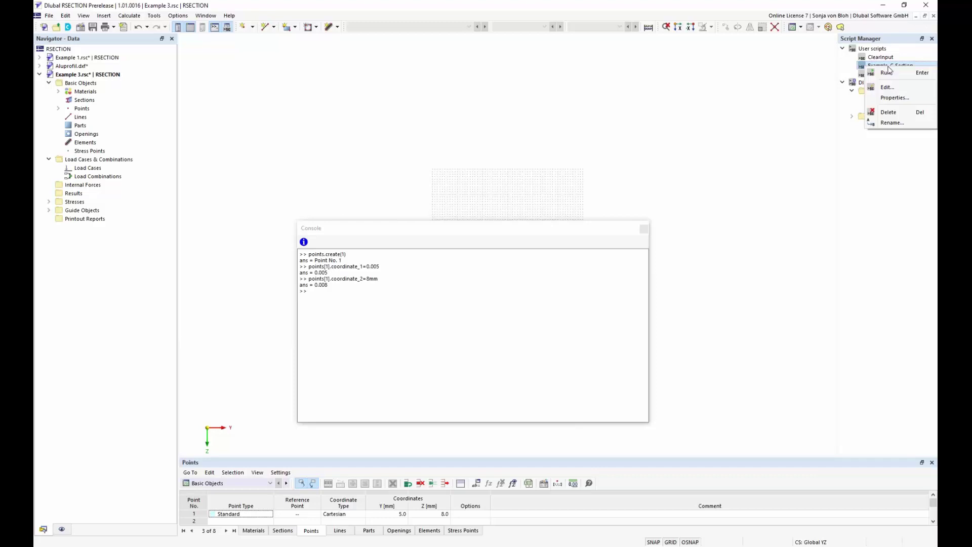
{"action": "left_click", "coordinate": [886, 87]}
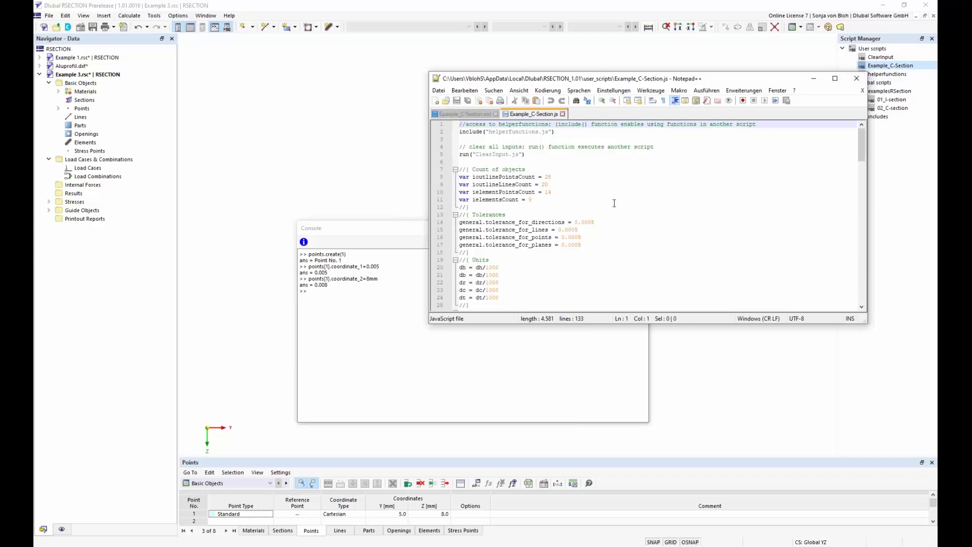
{"action": "key", "text": "alt+0"}
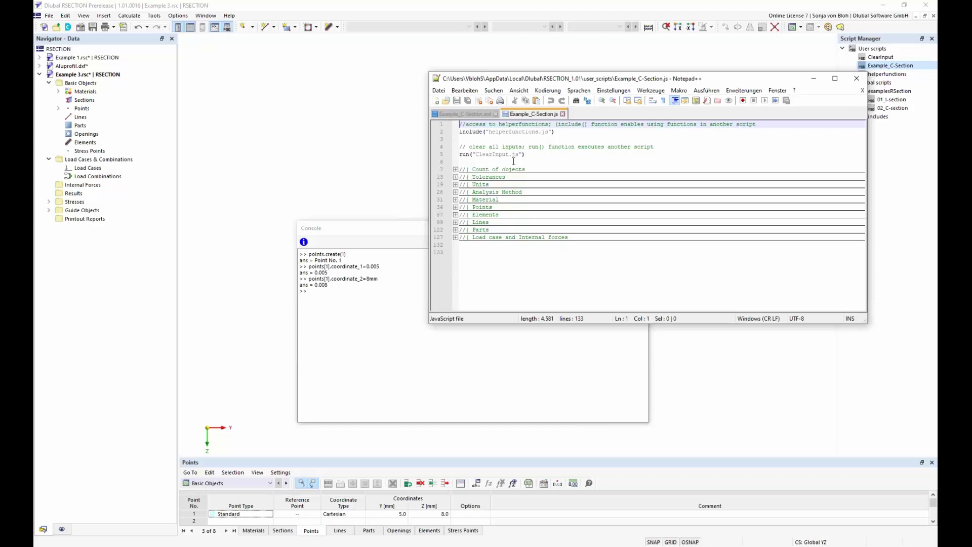
{"action": "left_click_drag", "start_coordinate": [484, 132], "coordinate": [458, 133]}
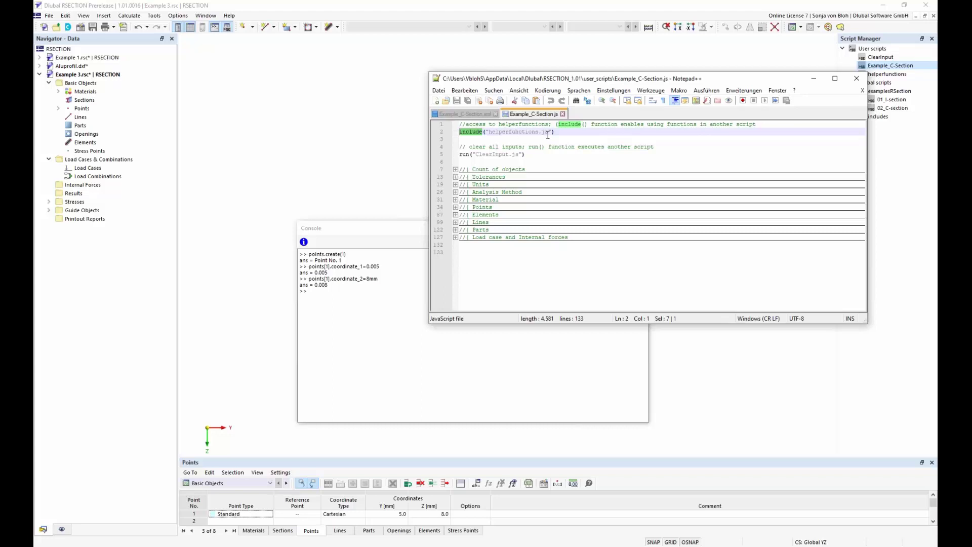
{"action": "left_click_drag", "start_coordinate": [552, 132], "coordinate": [488, 132]}
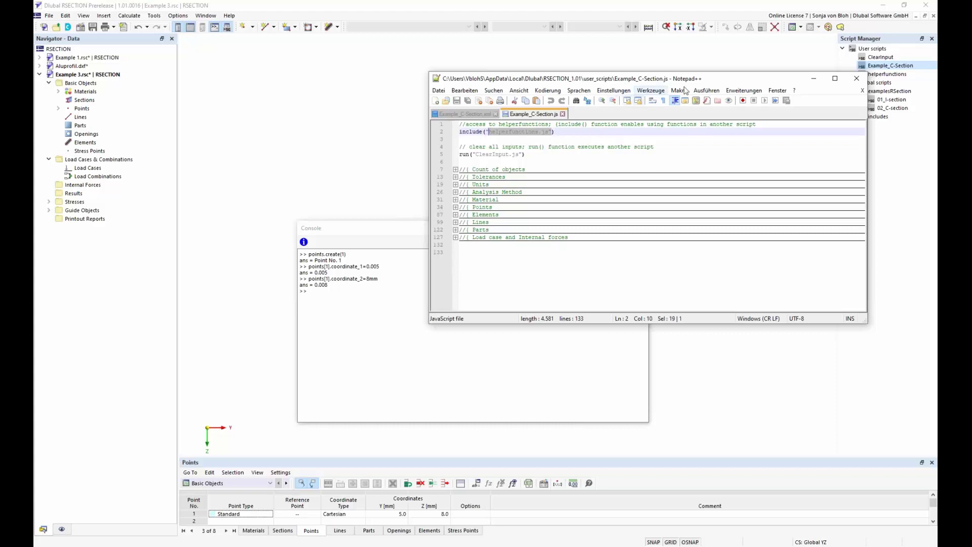
Open the user script helperfunctions for editing and look through its functions for points, elements and lines.
{"action": "left_click_drag", "start_coordinate": [708, 78], "coordinate": [639, 65]}
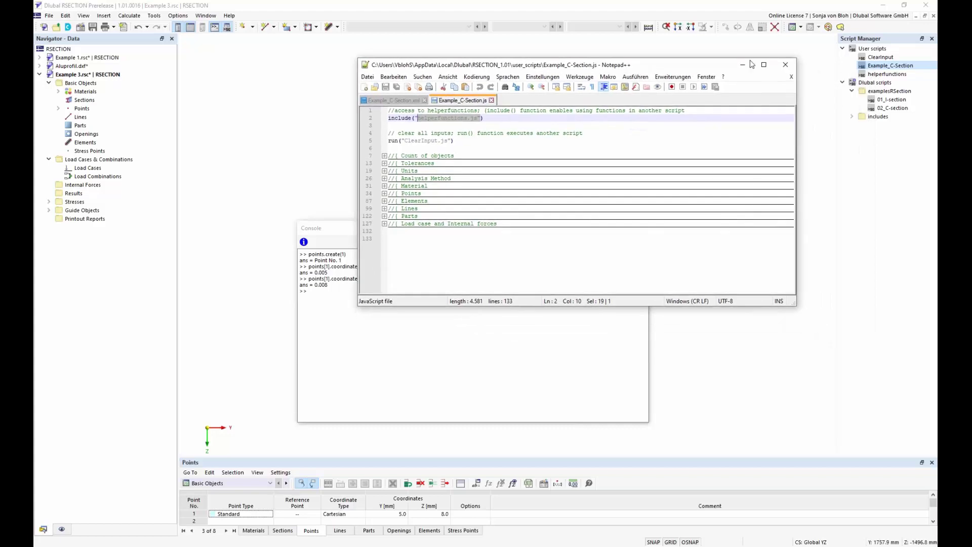
{"action": "right_click", "coordinate": [890, 75]}
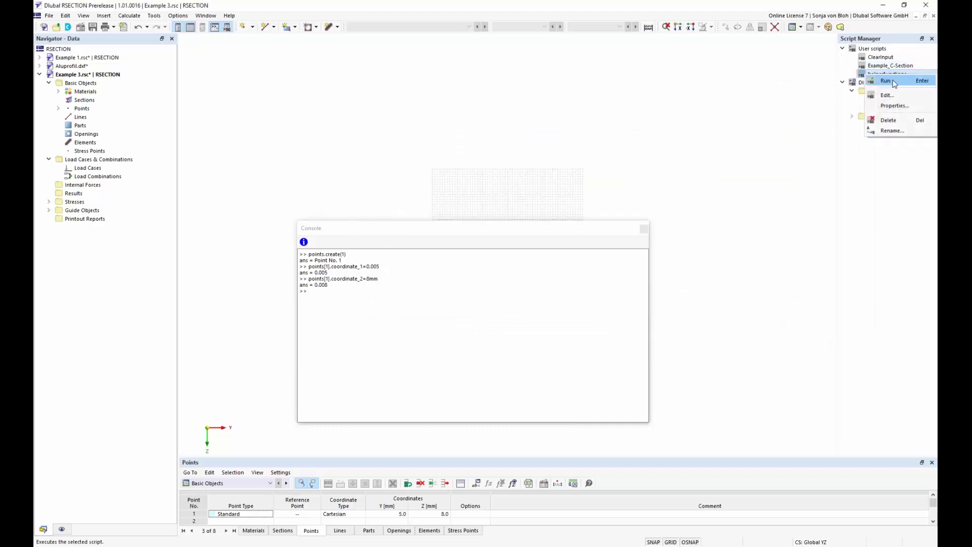
{"action": "left_click", "coordinate": [896, 97]}
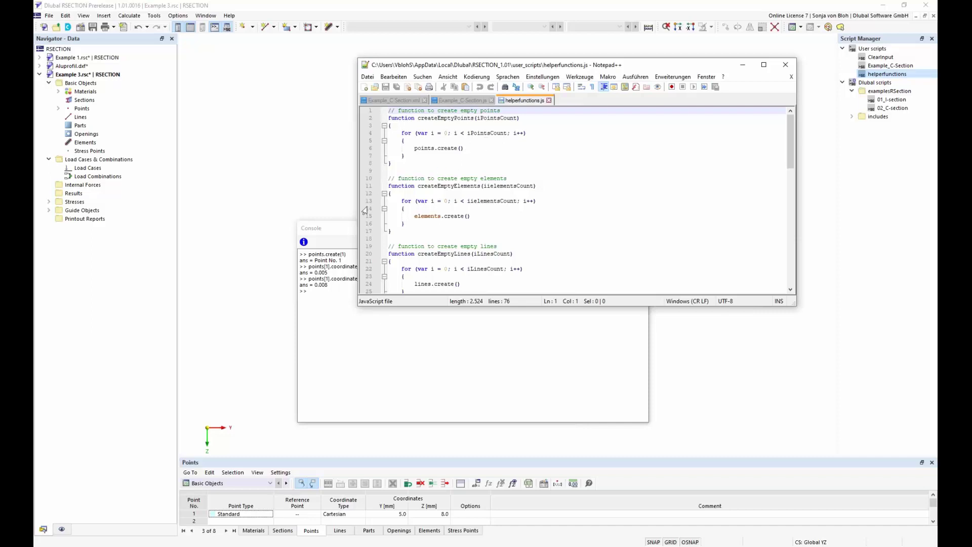
{"action": "left_click", "coordinate": [346, 227]}
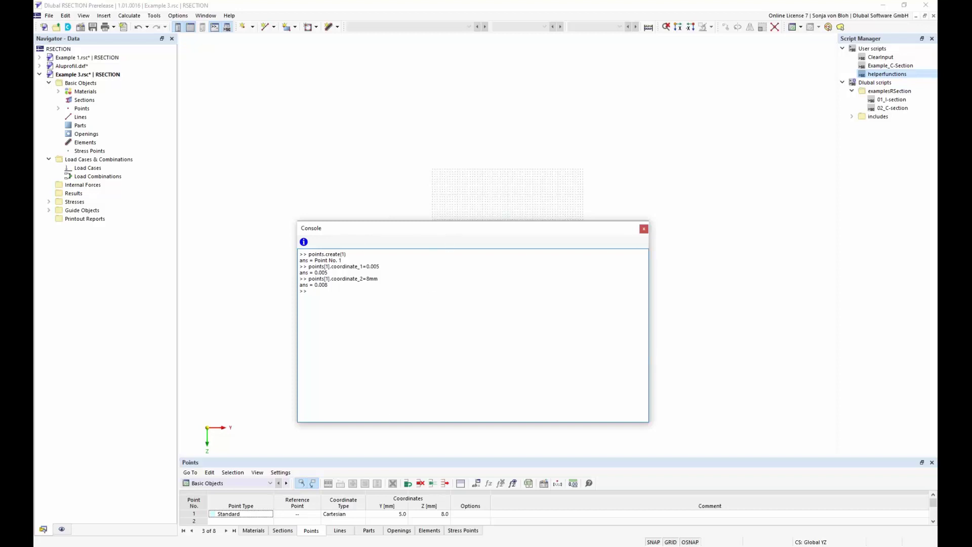
{"action": "mouse_move", "coordinate": [253, 546]}
{"action": "left_click", "coordinate": [254, 522]}
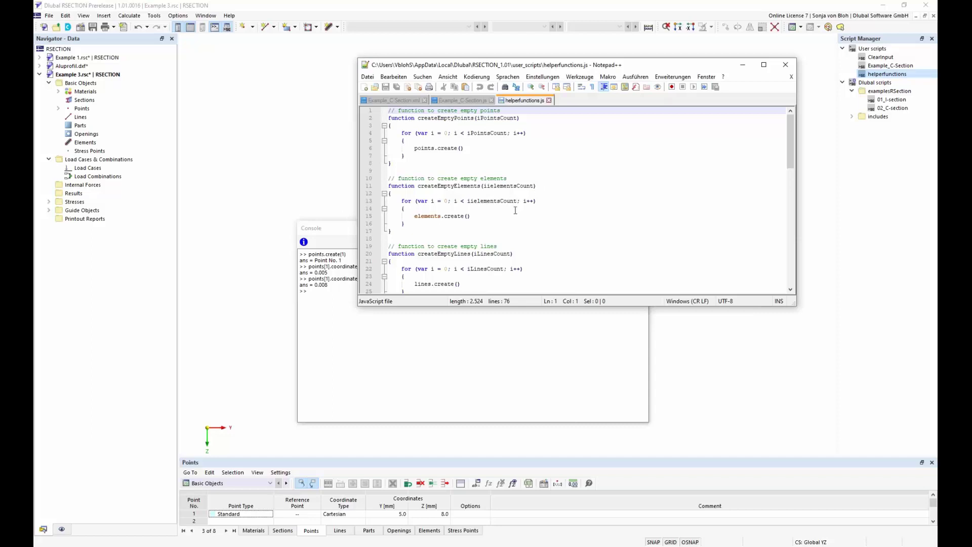
{"action": "scroll", "coordinate": [509, 208], "scroll_direction": "down", "scroll_amount": 4}
{"action": "scroll", "coordinate": [510, 208], "scroll_direction": "down", "scroll_amount": 1}
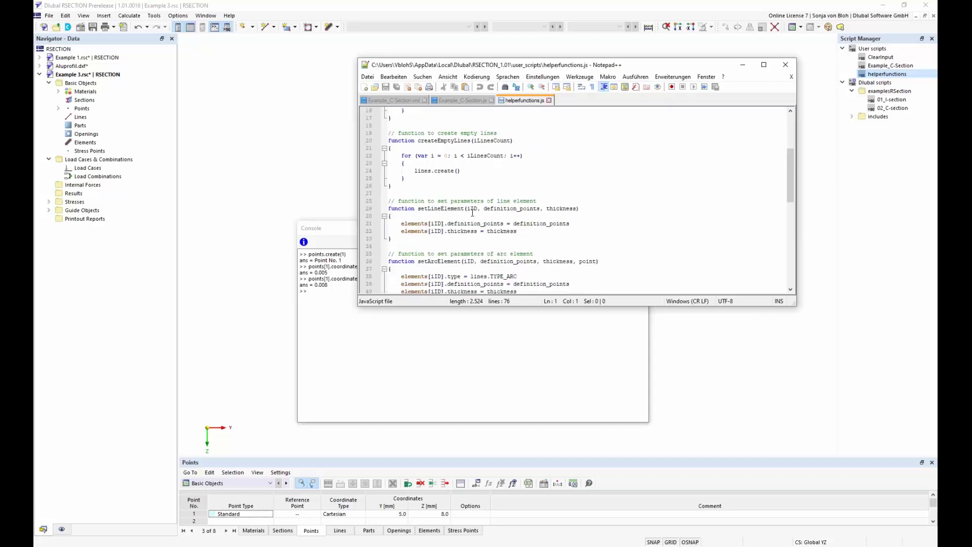
Return to Example_C-Section.js and examine the run call and the ClearInput.js script name it references.
{"action": "left_click", "coordinate": [468, 102]}
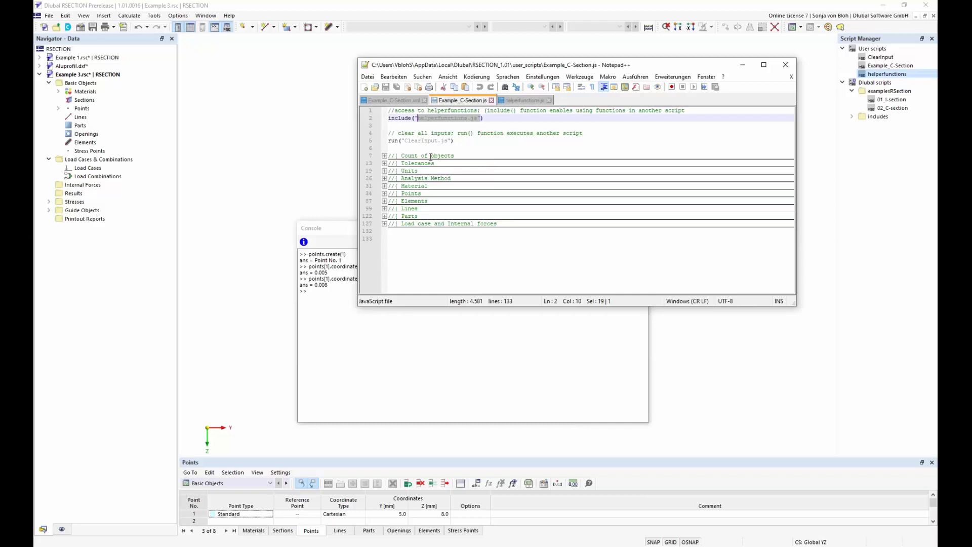
{"action": "left_click", "coordinate": [395, 140]}
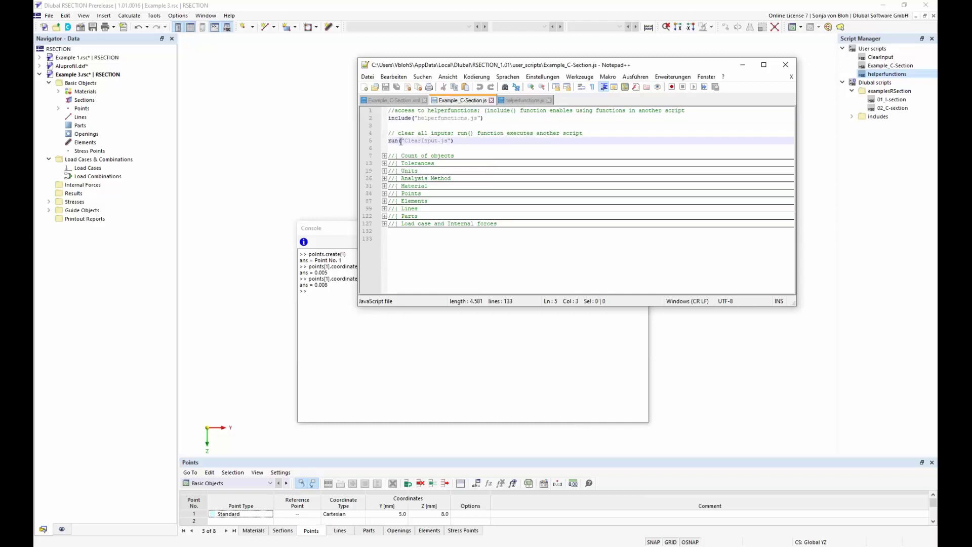
{"action": "left_click_drag", "start_coordinate": [399, 140], "coordinate": [388, 141]}
{"action": "left_click_drag", "start_coordinate": [450, 141], "coordinate": [405, 141]}
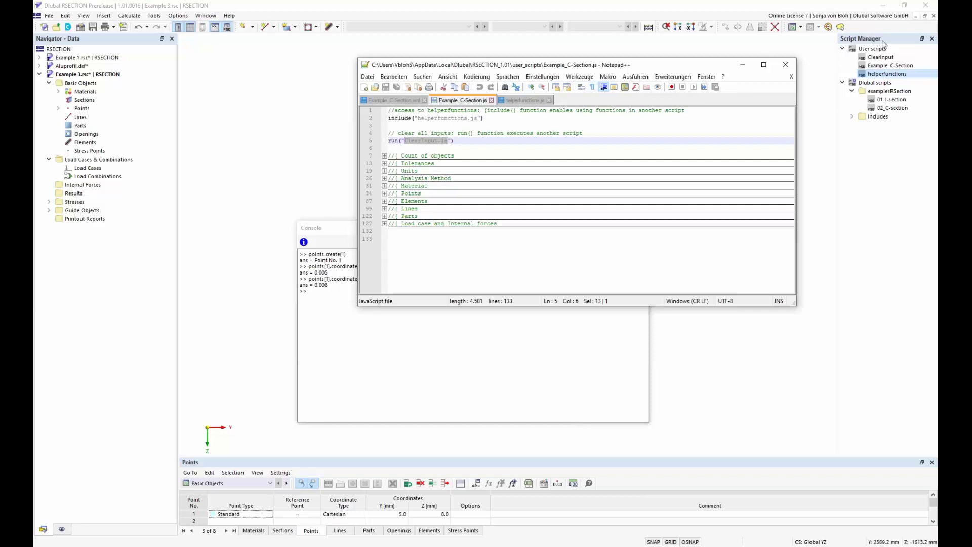
Open the user script ClearInput for editing and examine its containers list and the container.erase call.
{"action": "right_click", "coordinate": [885, 58]}
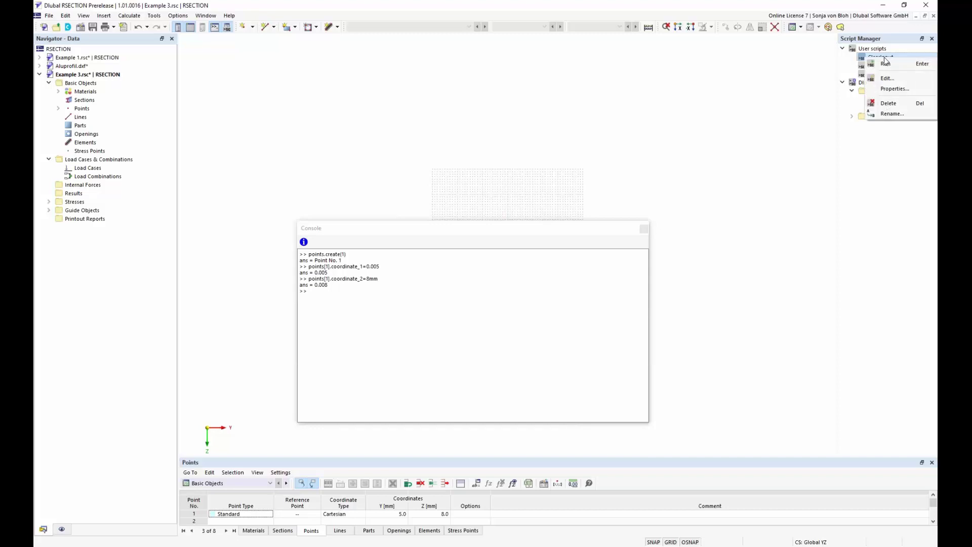
{"action": "left_click", "coordinate": [886, 78]}
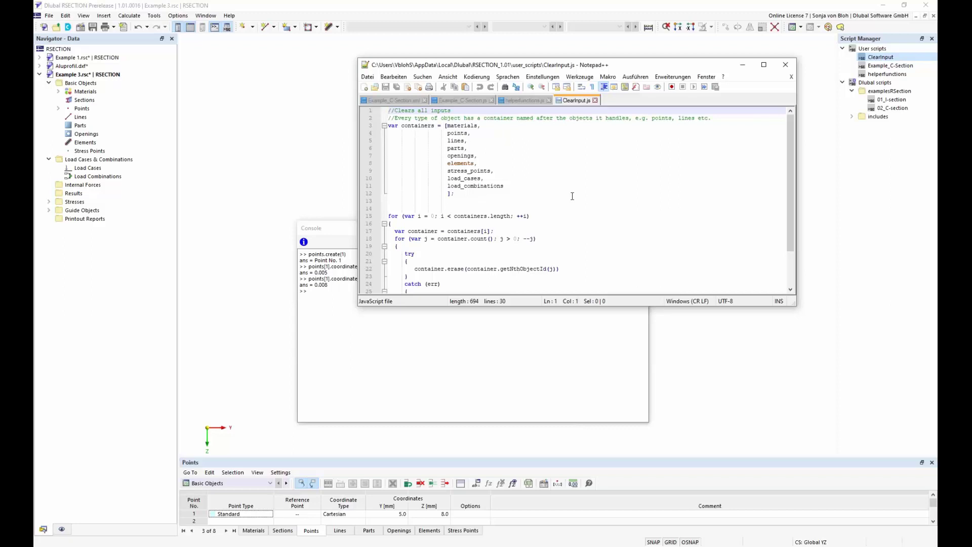
{"action": "scroll", "coordinate": [573, 196], "scroll_direction": "down", "scroll_amount": 2}
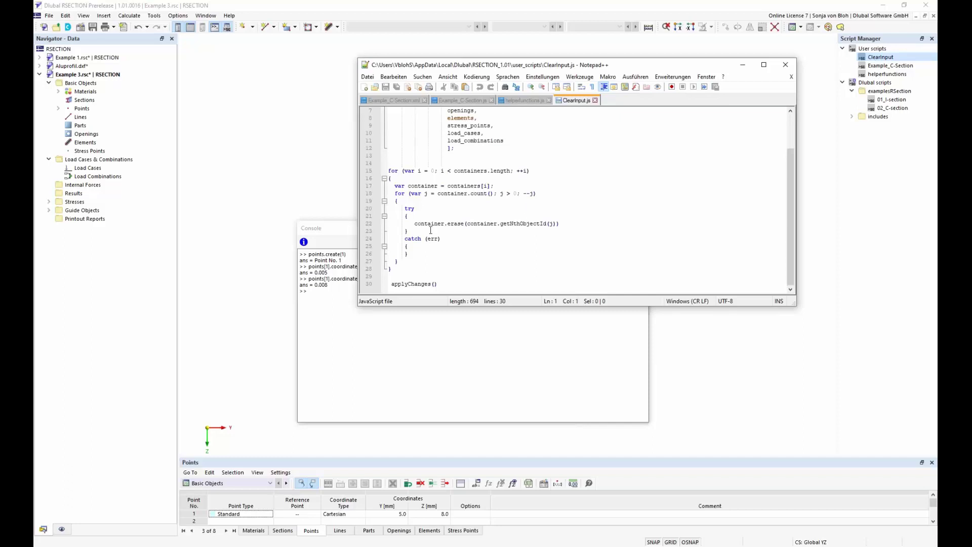
{"action": "left_click_drag", "start_coordinate": [447, 223], "coordinate": [464, 224]}
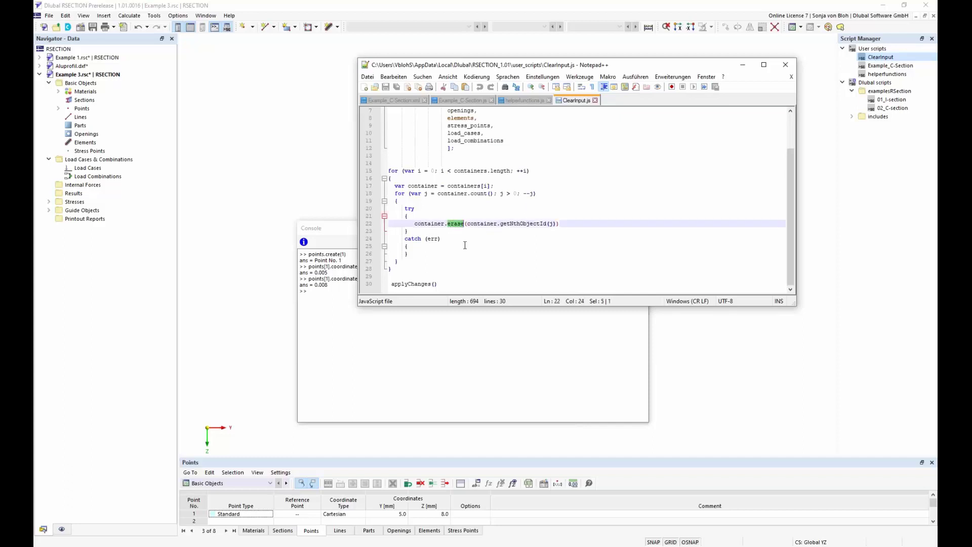
Examine the Analysis Method and Material blocks in Example_C-Section.js, collapsing each one again.
{"action": "left_click", "coordinate": [464, 101]}
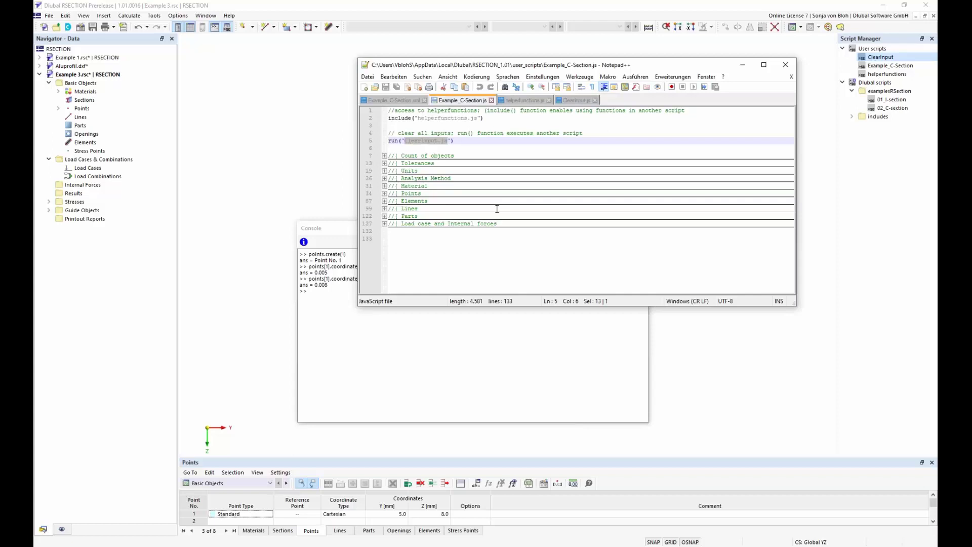
{"action": "left_click", "coordinate": [384, 179]}
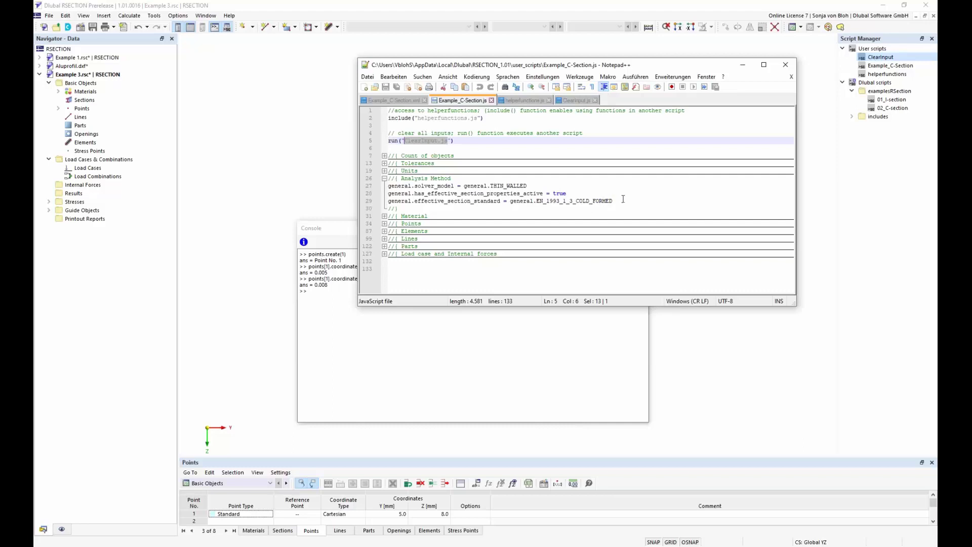
{"action": "left_click_drag", "start_coordinate": [615, 201], "coordinate": [527, 201]}
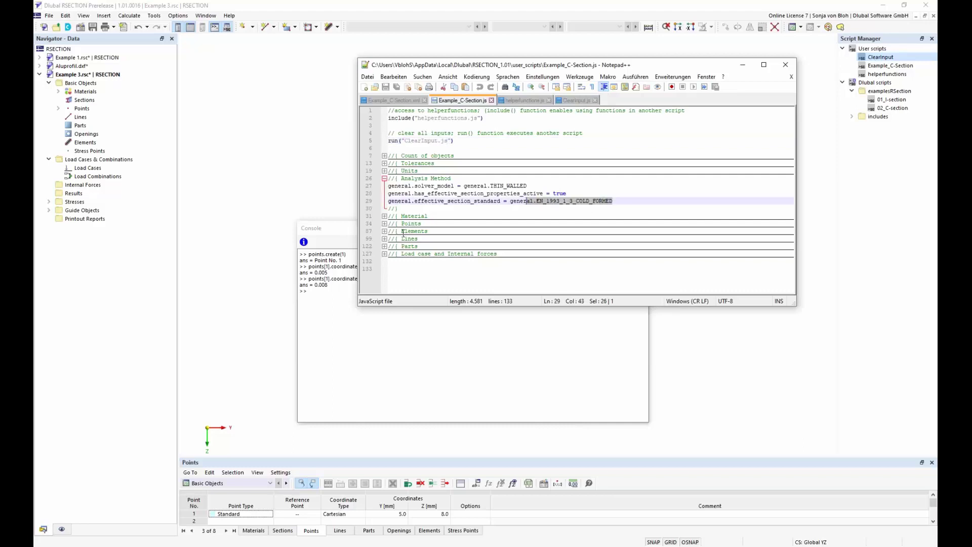
{"action": "left_click", "coordinate": [384, 178]}
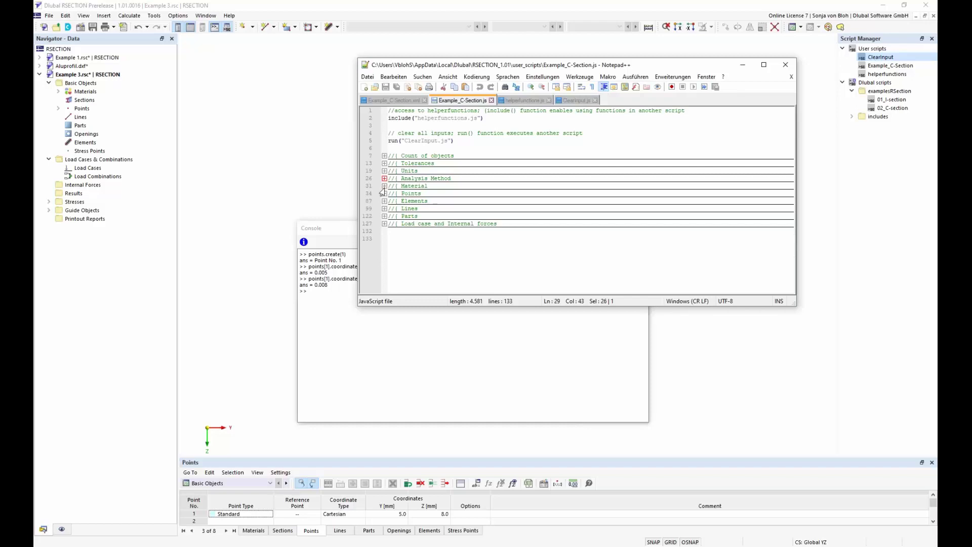
{"action": "left_click", "coordinate": [385, 186]}
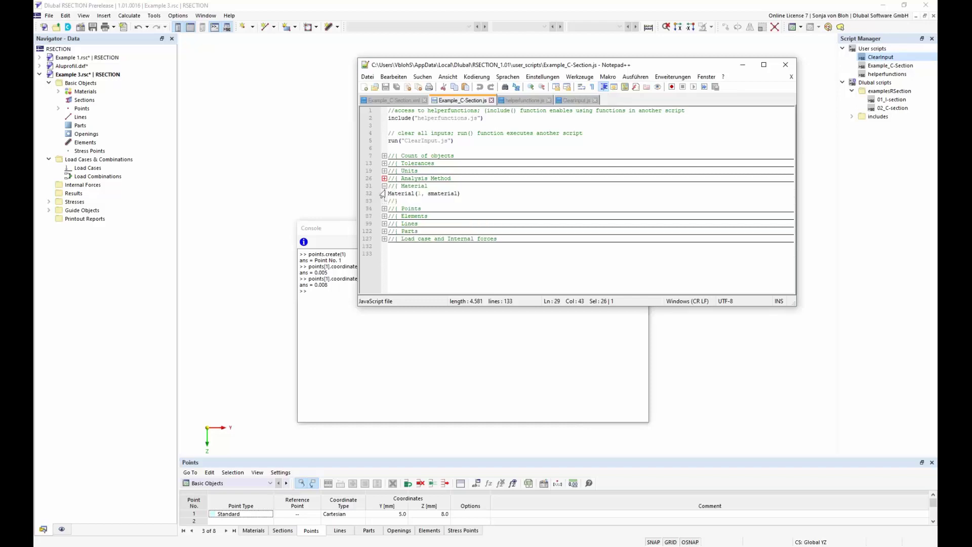
{"action": "left_click", "coordinate": [384, 186]}
Examine the Points, Elements, and Load case and Internal forces blocks, and close Notepad++ and the console.
{"action": "left_click", "coordinate": [384, 193]}
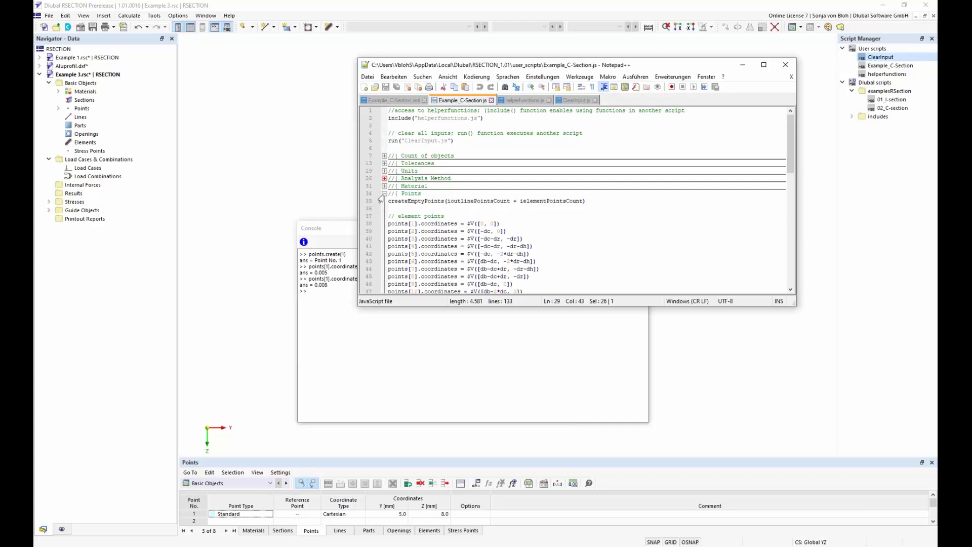
{"action": "left_click", "coordinate": [384, 193]}
{"action": "left_click", "coordinate": [384, 201]}
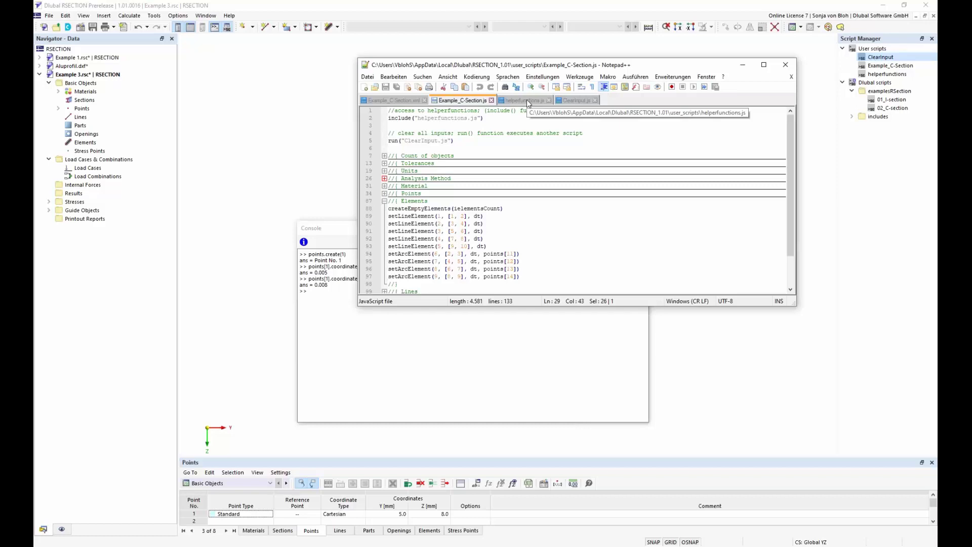
{"action": "left_click", "coordinate": [383, 201]}
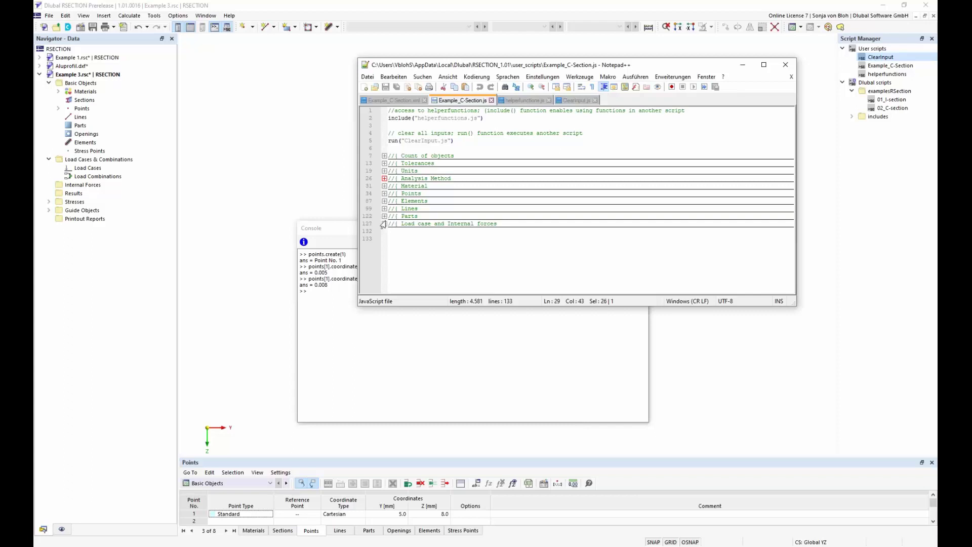
{"action": "left_click", "coordinate": [384, 223]}
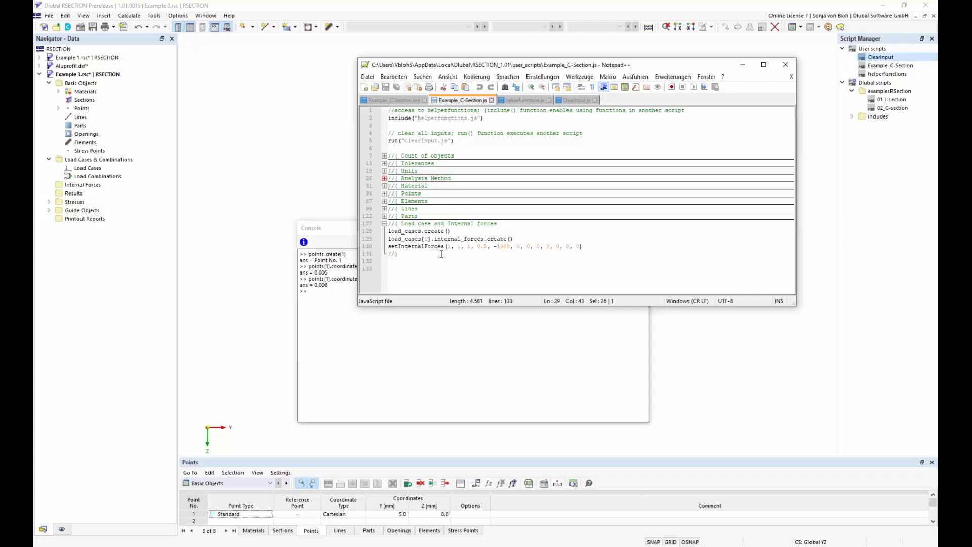
{"action": "left_click", "coordinate": [786, 64]}
{"action": "left_click", "coordinate": [644, 228]}
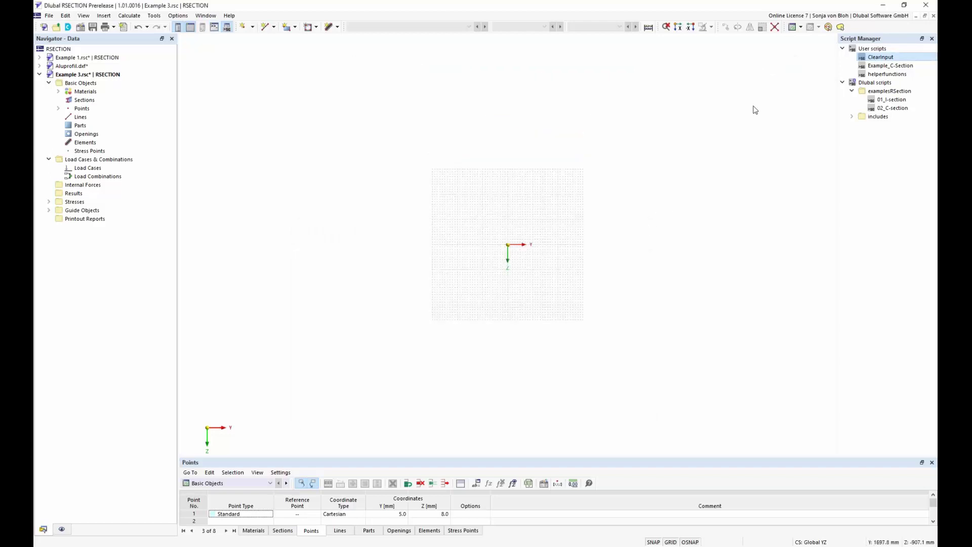
Run the Example_C-Section script with a height of 200 mm and a width of 200 mm.
{"action": "double_click", "coordinate": [882, 68]}
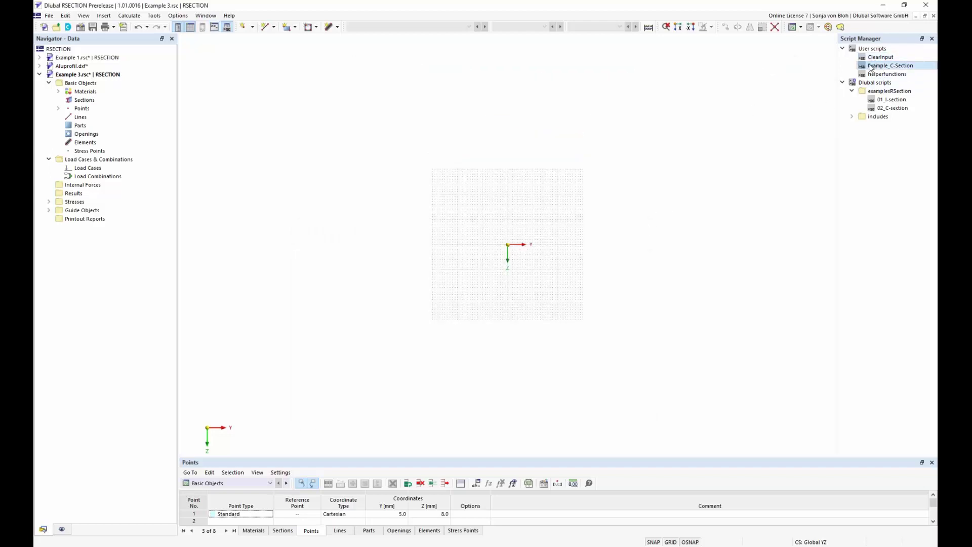
{"action": "left_click_drag", "start_coordinate": [475, 196], "coordinate": [640, 99]}
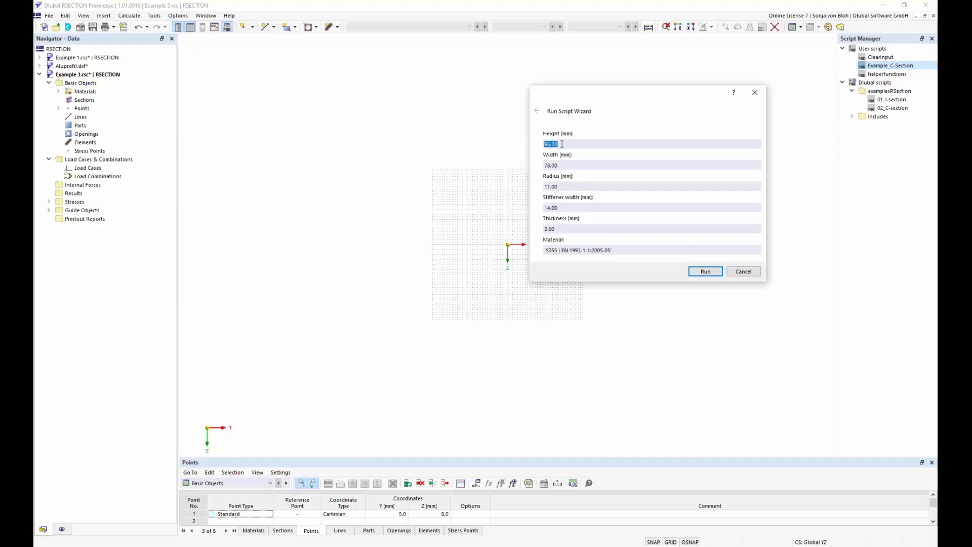
{"action": "type", "text": "200"}
{"action": "key", "text": "Tab"}
{"action": "type", "text": "200"}
{"action": "left_click", "coordinate": [706, 271]}
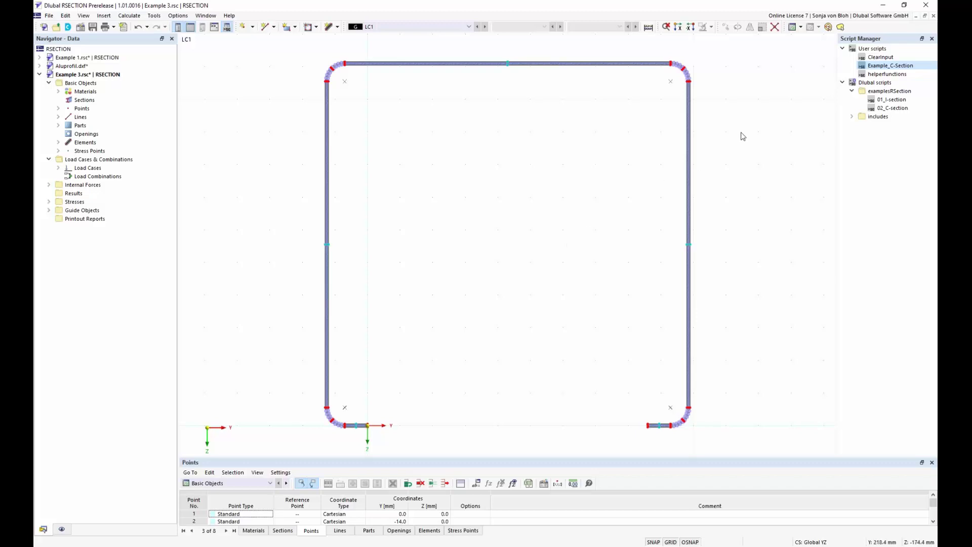
Run the Example_C-Section script again with its default dimensions and material.
{"action": "double_click", "coordinate": [880, 70]}
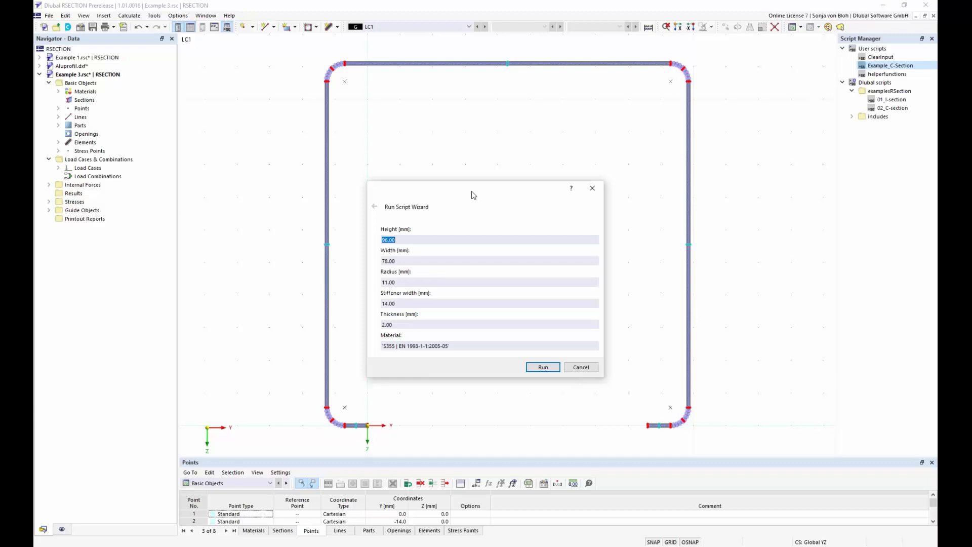
{"action": "left_click_drag", "start_coordinate": [471, 196], "coordinate": [637, 106]}
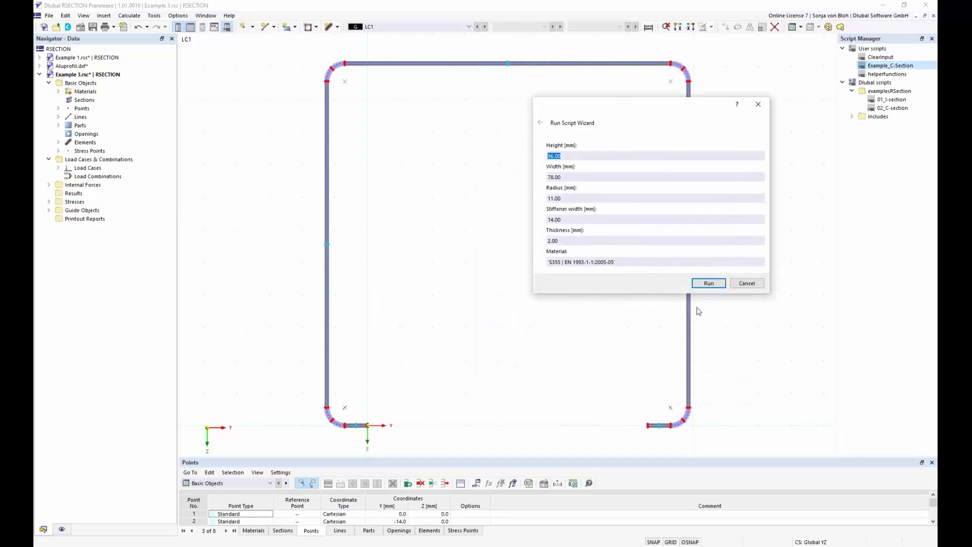
{"action": "left_click", "coordinate": [714, 284]}
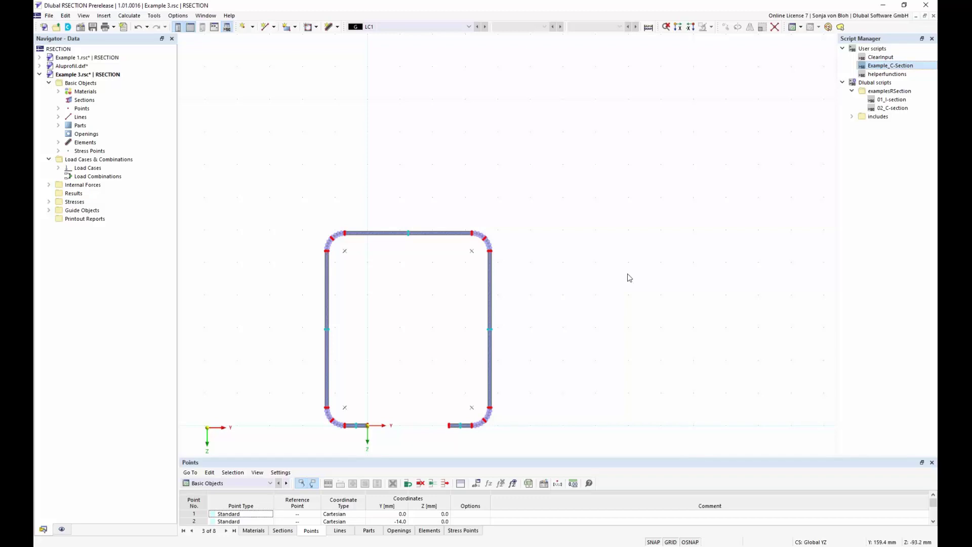
Review the analysis method and effective section standard in Example 3's base data, leaving the settings as they are.
{"action": "right_click", "coordinate": [83, 84]}
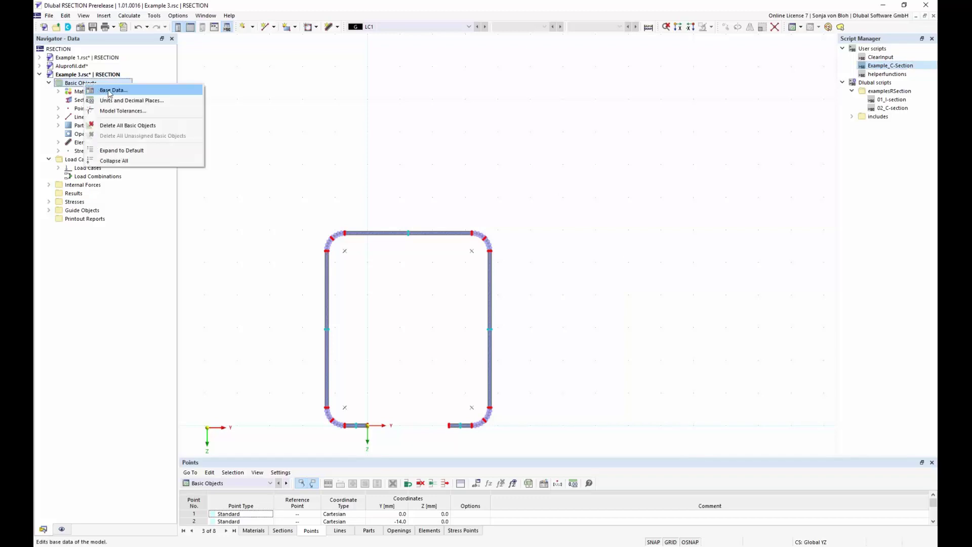
{"action": "left_click", "coordinate": [109, 92]}
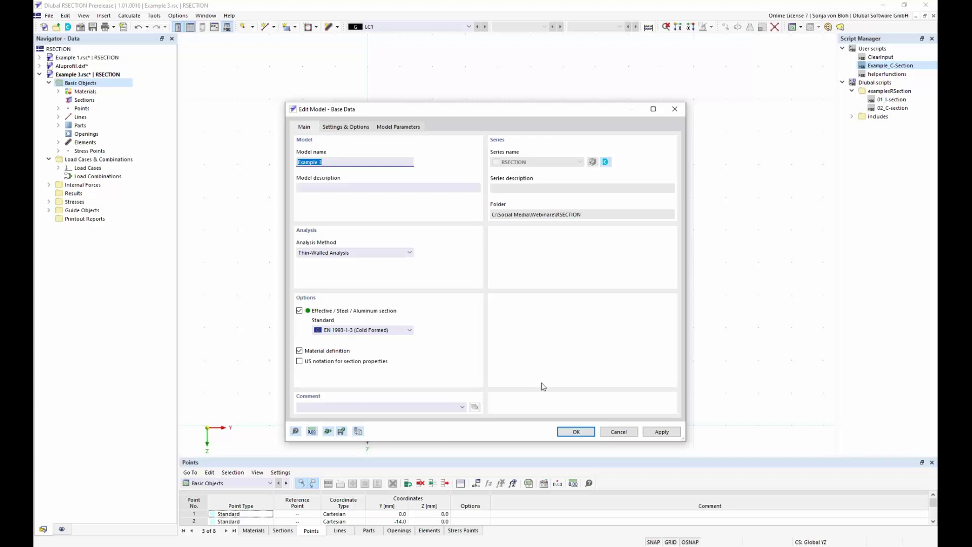
{"action": "left_click", "coordinate": [619, 432]}
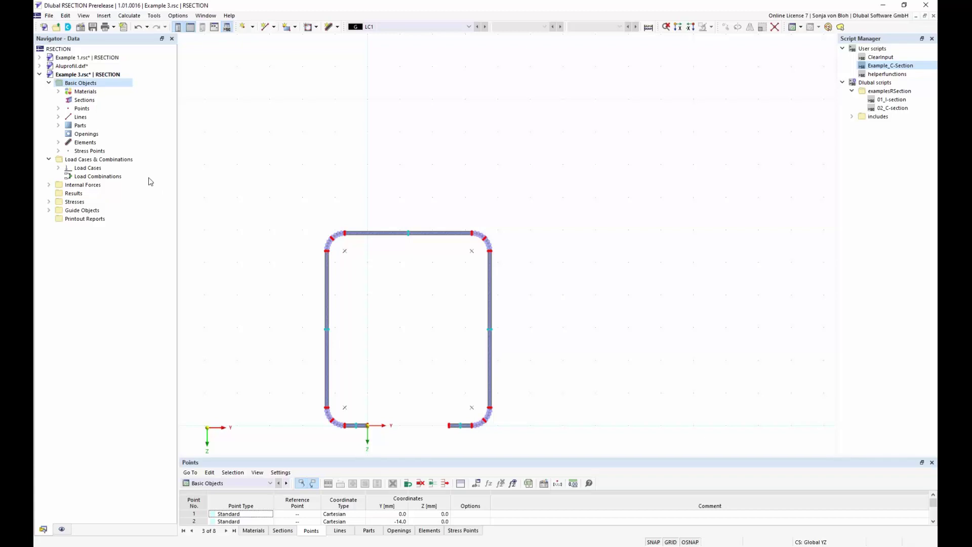
Show the load cases and enlarge the Internal Forces table to inspect the axial force entered for LC1.
{"action": "left_click", "coordinate": [58, 168]}
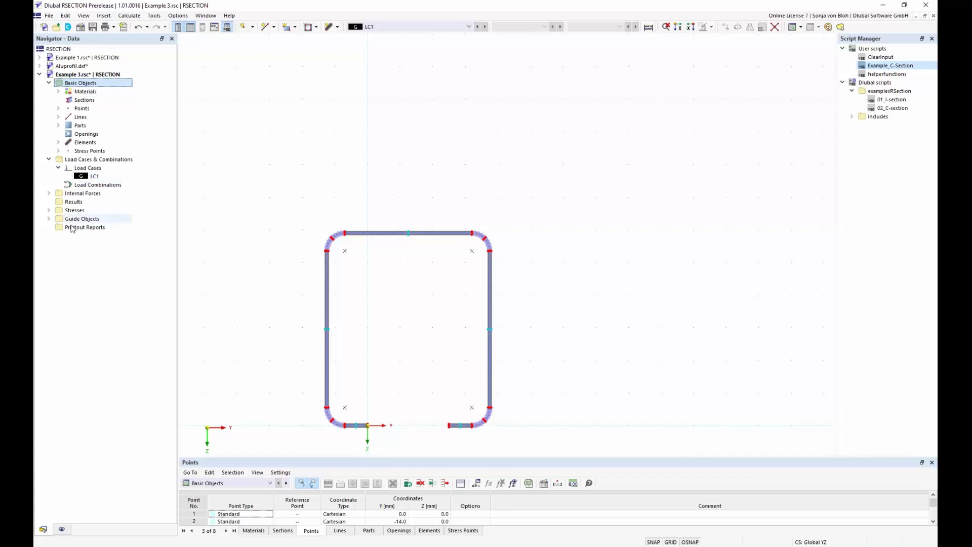
{"action": "left_click", "coordinate": [270, 483]}
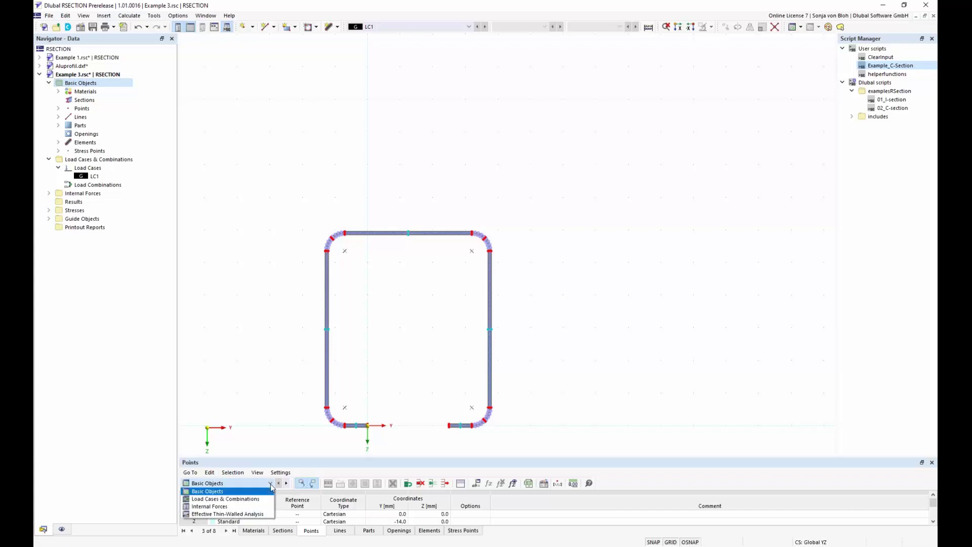
{"action": "left_click", "coordinate": [244, 504]}
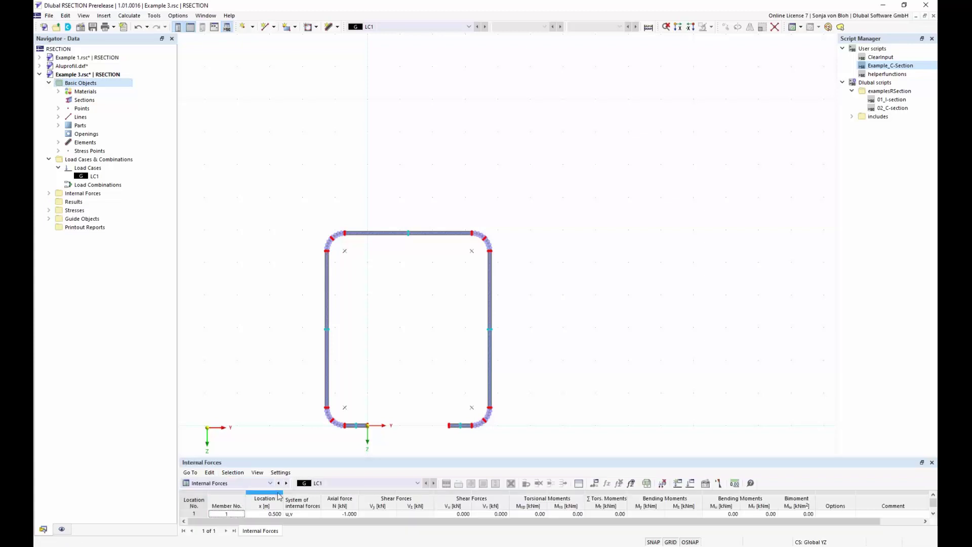
{"action": "left_click_drag", "start_coordinate": [365, 457], "coordinate": [365, 406]}
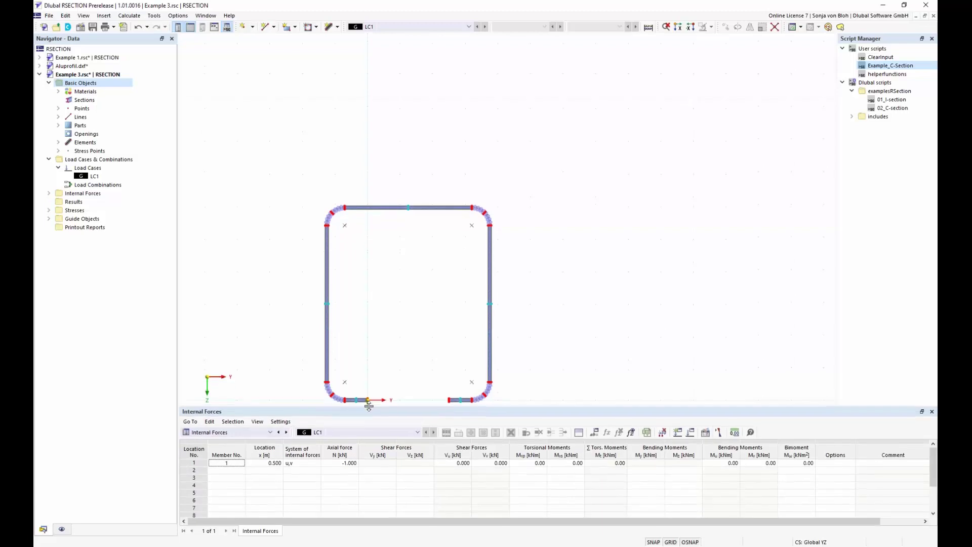
{"action": "double_click", "coordinate": [340, 463]}
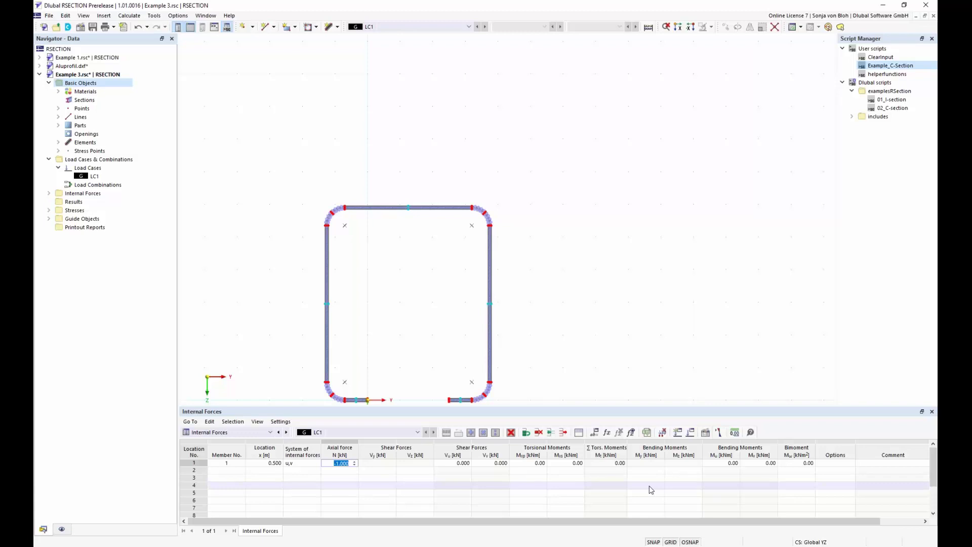
Look through the source programs available for importing internal forces, and leave without importing.
{"action": "left_click", "coordinate": [720, 433]}
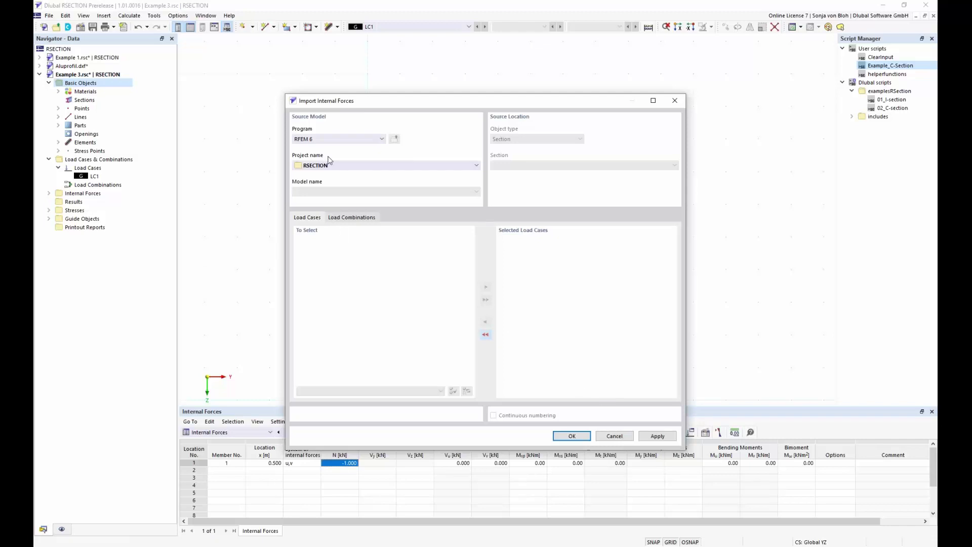
{"action": "left_click", "coordinate": [383, 139]}
{"action": "left_click", "coordinate": [382, 139]}
{"action": "left_click", "coordinate": [616, 437]}
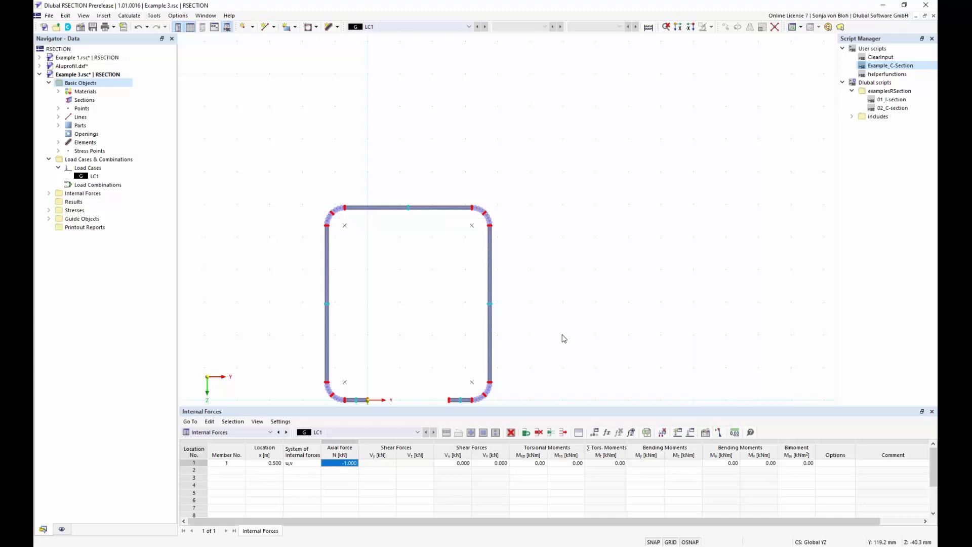
Examine which stress types are selected for calculation in the Stress Configuration, and leave it without changes.
{"action": "left_click", "coordinate": [49, 210]}
{"action": "left_click", "coordinate": [58, 219]}
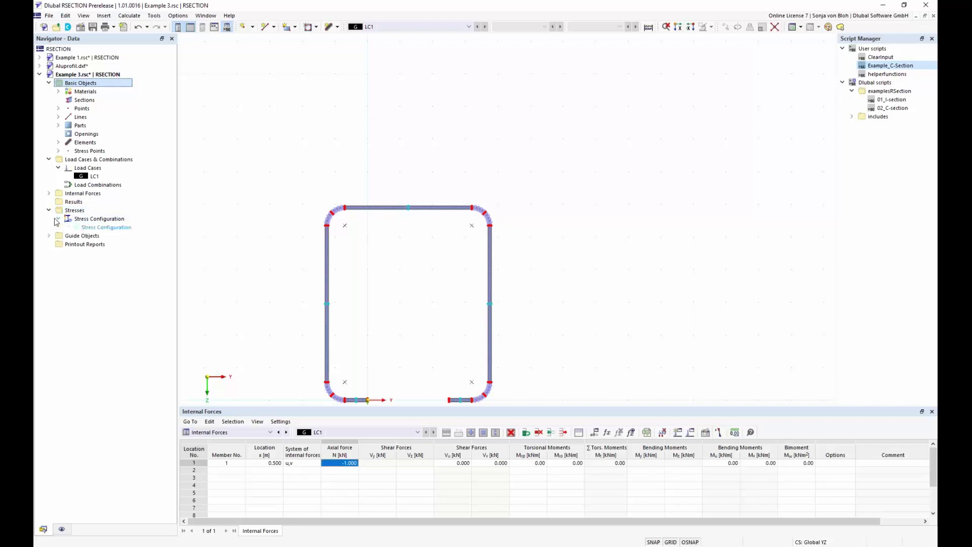
{"action": "double_click", "coordinate": [114, 228]}
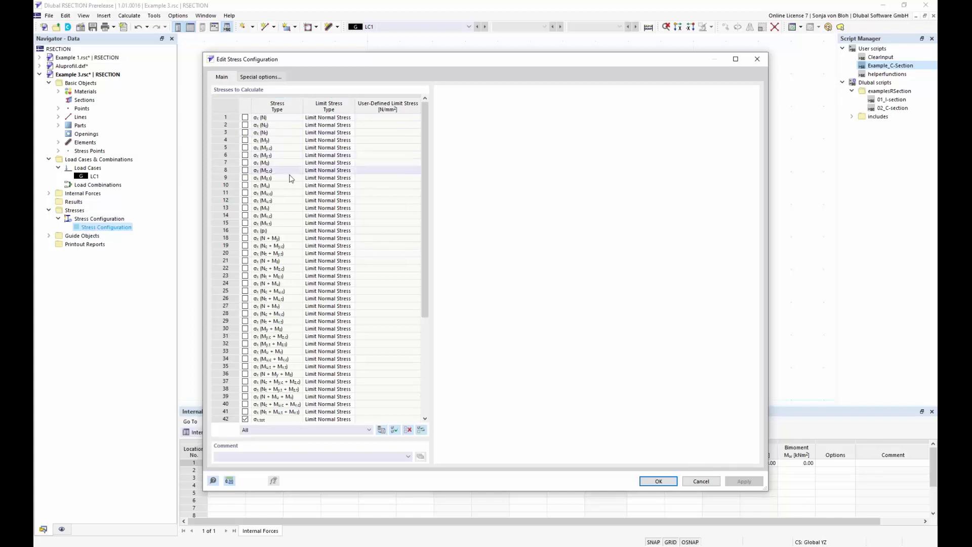
{"action": "left_click_drag", "start_coordinate": [421, 263], "coordinate": [443, 387]}
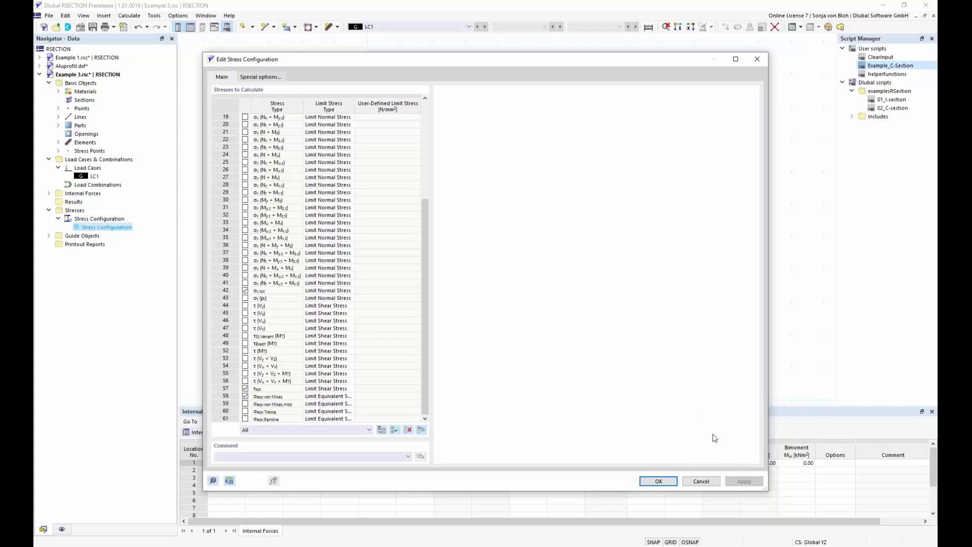
{"action": "left_click", "coordinate": [700, 482]}
Calculate all results for the Example 3 C-section.
{"action": "middle_click_drag", "start_coordinate": [601, 326], "coordinate": [621, 269]}
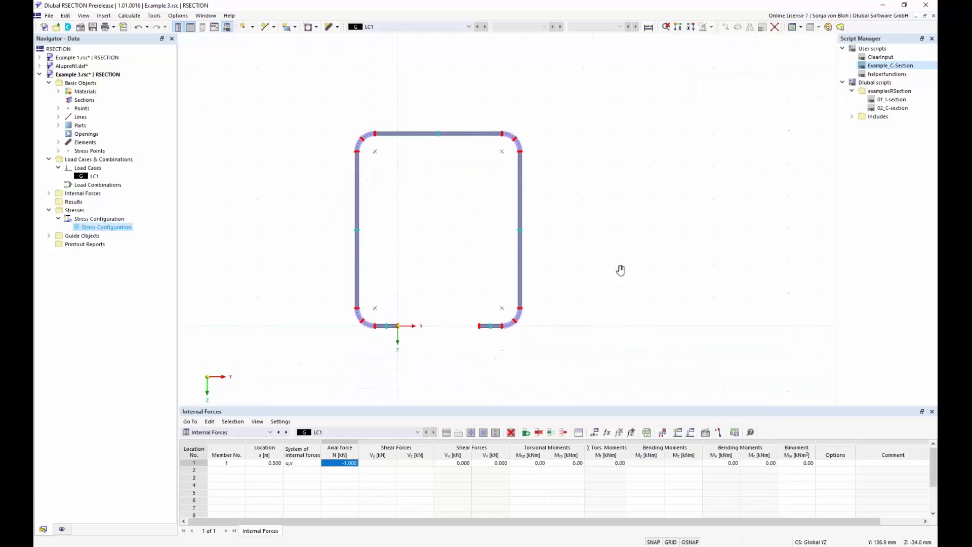
{"action": "scroll", "coordinate": [621, 269], "scroll_direction": "up", "scroll_amount": 1}
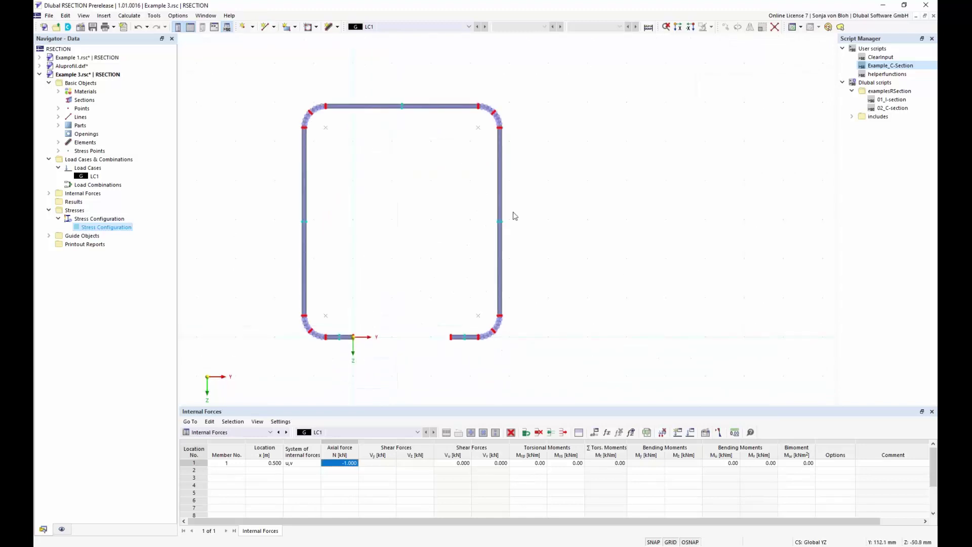
{"action": "left_click", "coordinate": [131, 15]}
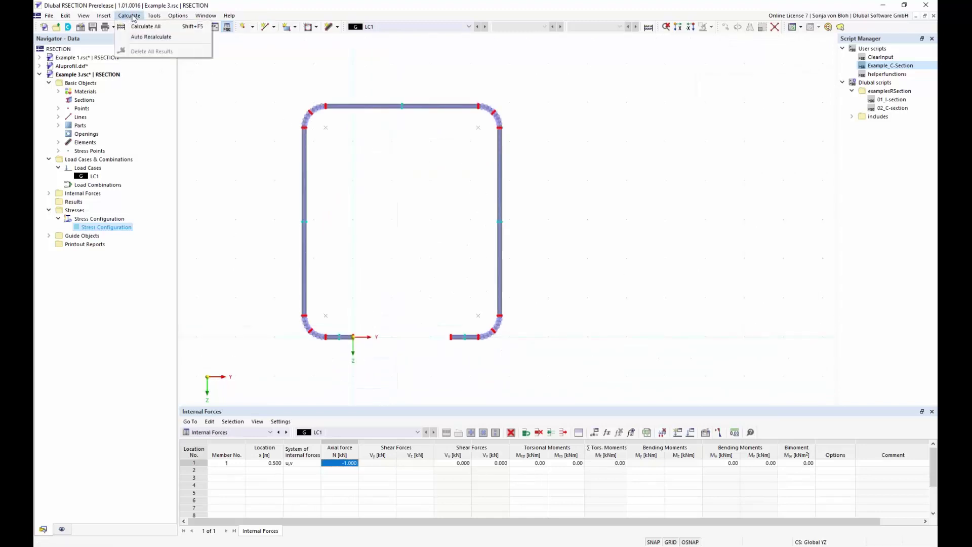
{"action": "left_click", "coordinate": [137, 26]}
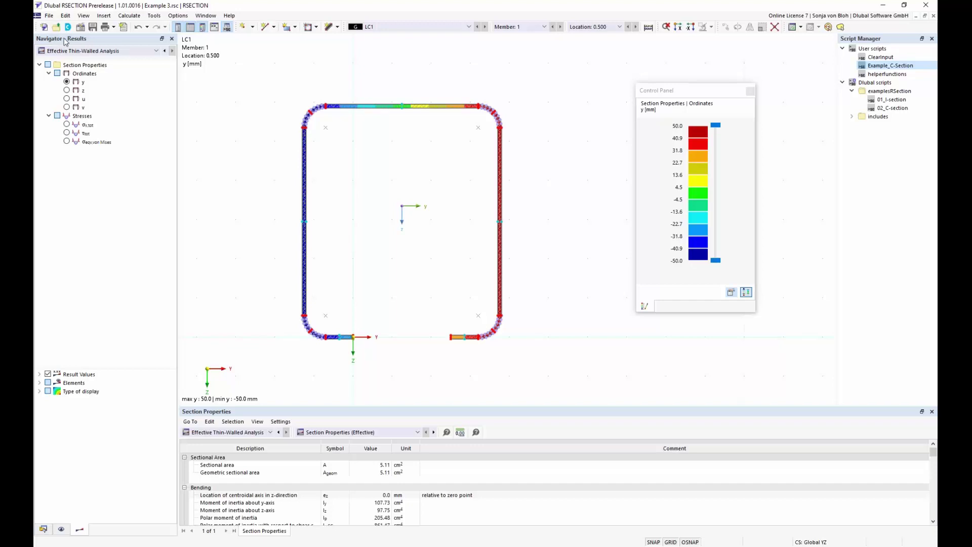
Display the total normal stress σx,tot on the section for the Effective Thin-Walled Analysis.
{"action": "left_click", "coordinate": [156, 50]}
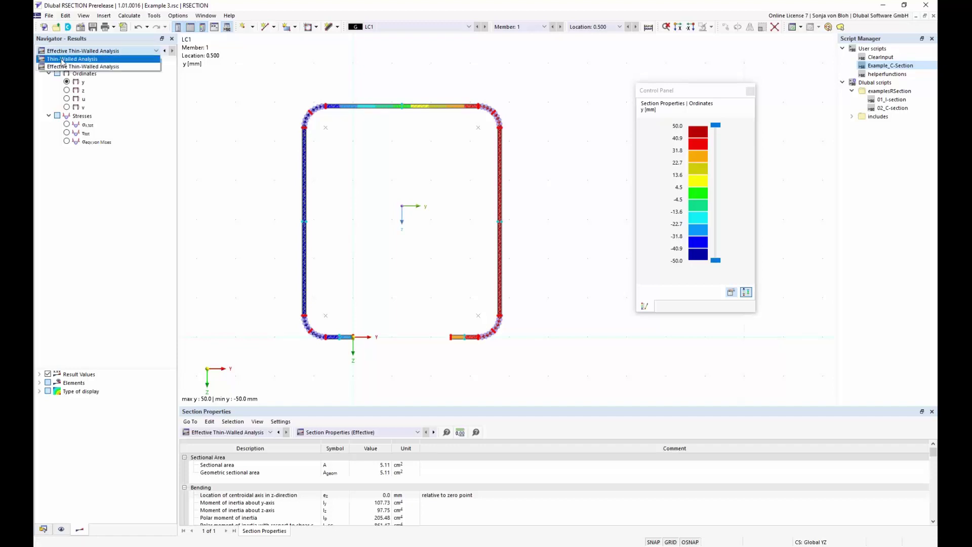
{"action": "left_click", "coordinate": [91, 67]}
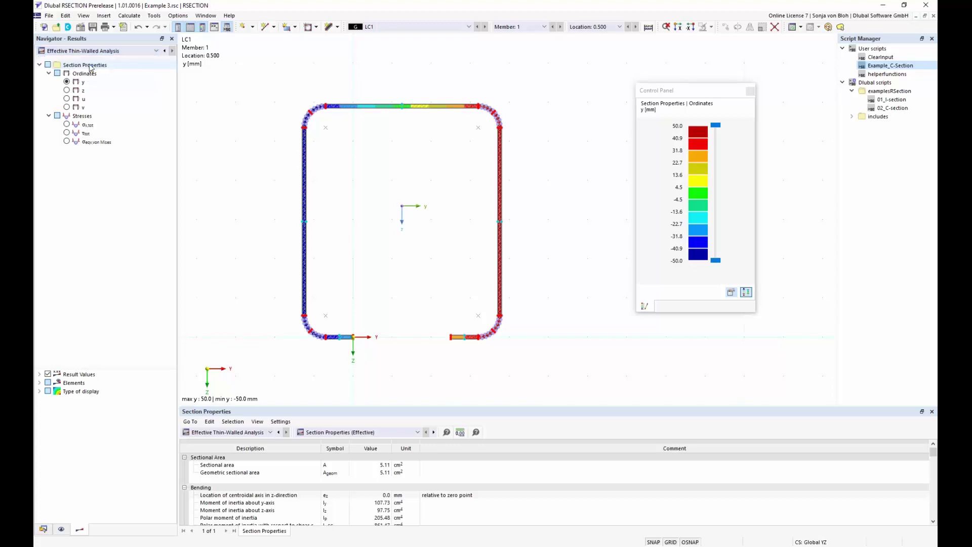
{"action": "left_click", "coordinate": [66, 125]}
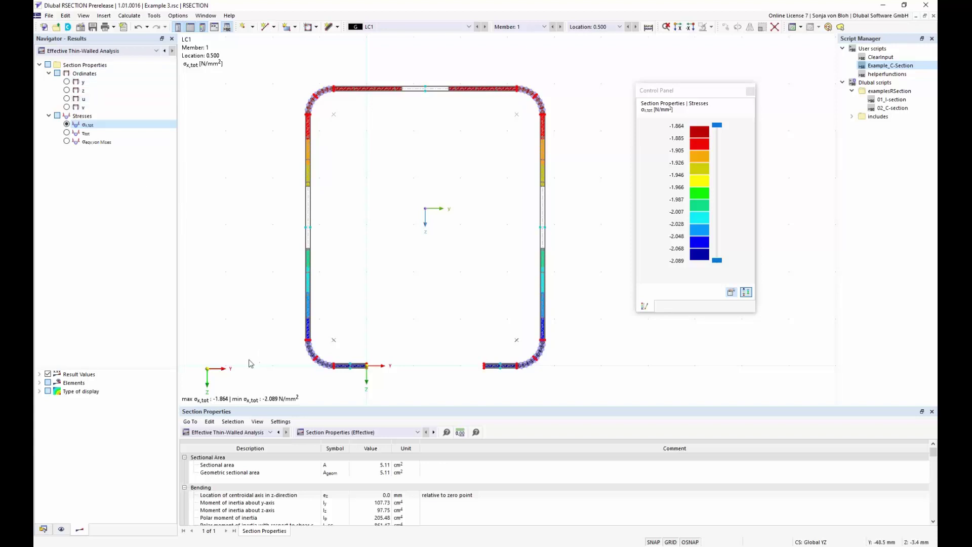
Compare the section properties of the Thin-Walled and Effective Thin-Walled Analyses, and examine the stress display at the lower left lip up close.
{"action": "left_click", "coordinate": [271, 433]}
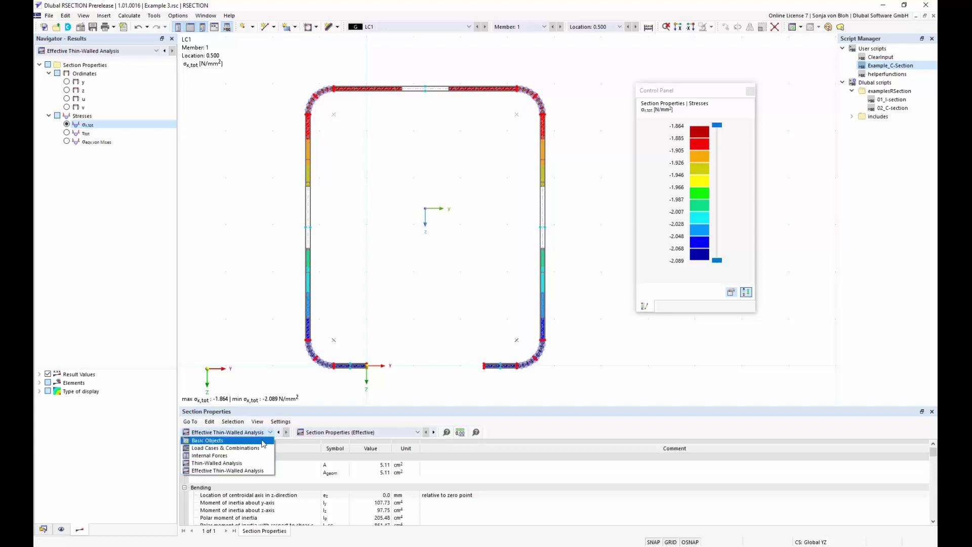
{"action": "left_click", "coordinate": [236, 463]}
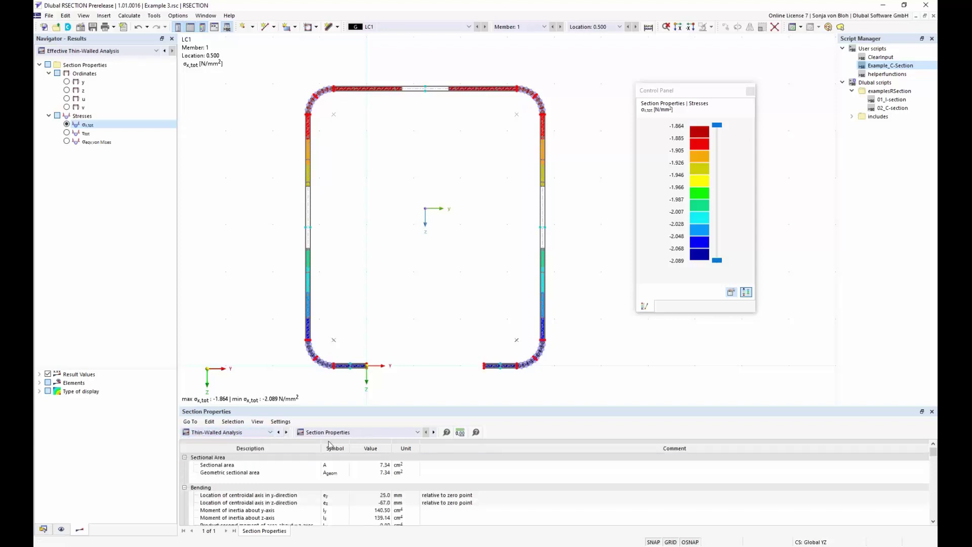
{"action": "left_click", "coordinate": [418, 433]}
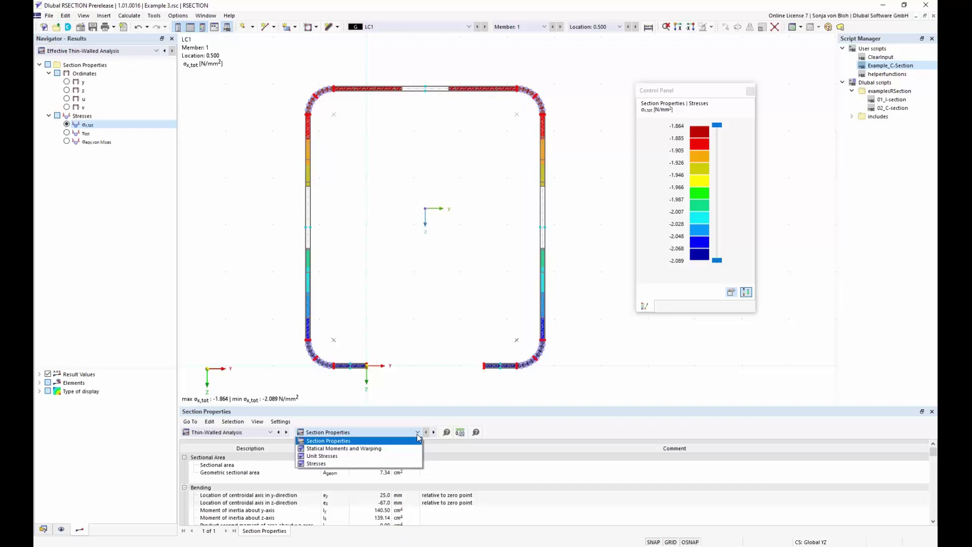
{"action": "left_click", "coordinate": [419, 437]}
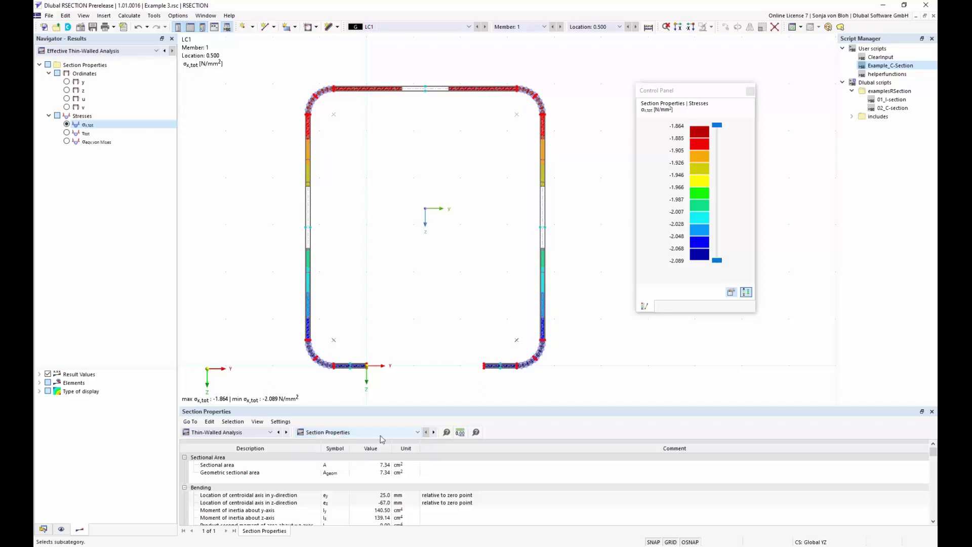
{"action": "left_click", "coordinate": [272, 433]}
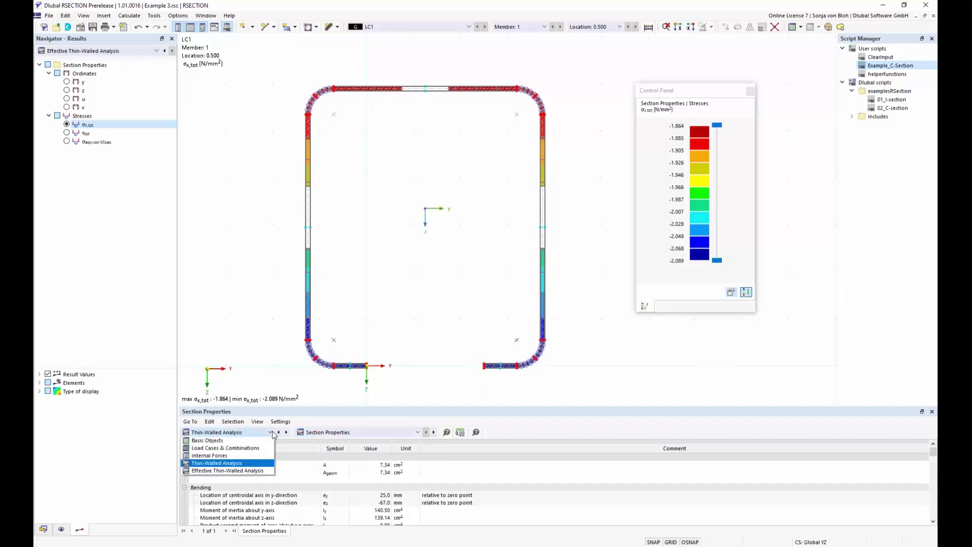
{"action": "left_click", "coordinate": [229, 472]}
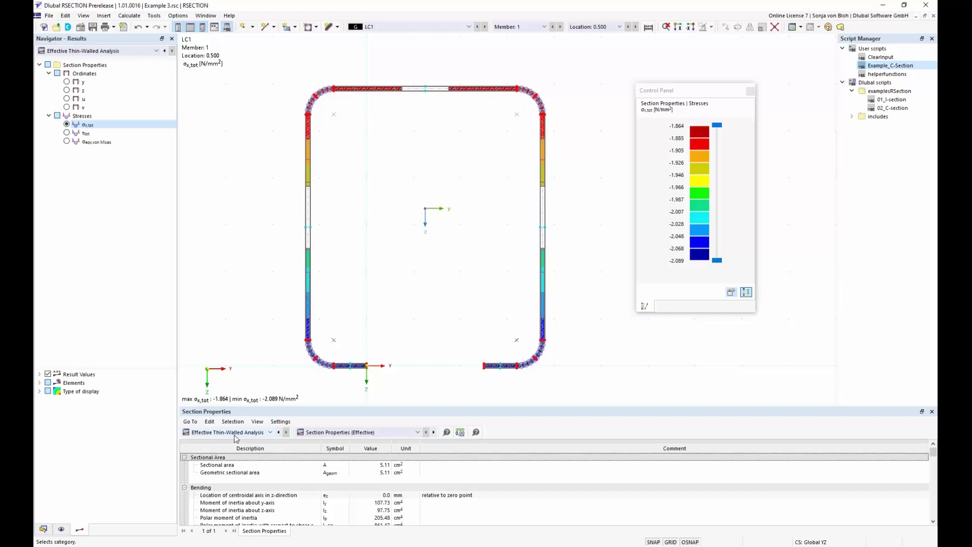
{"action": "scroll", "coordinate": [362, 374], "scroll_direction": "up", "scroll_amount": 2}
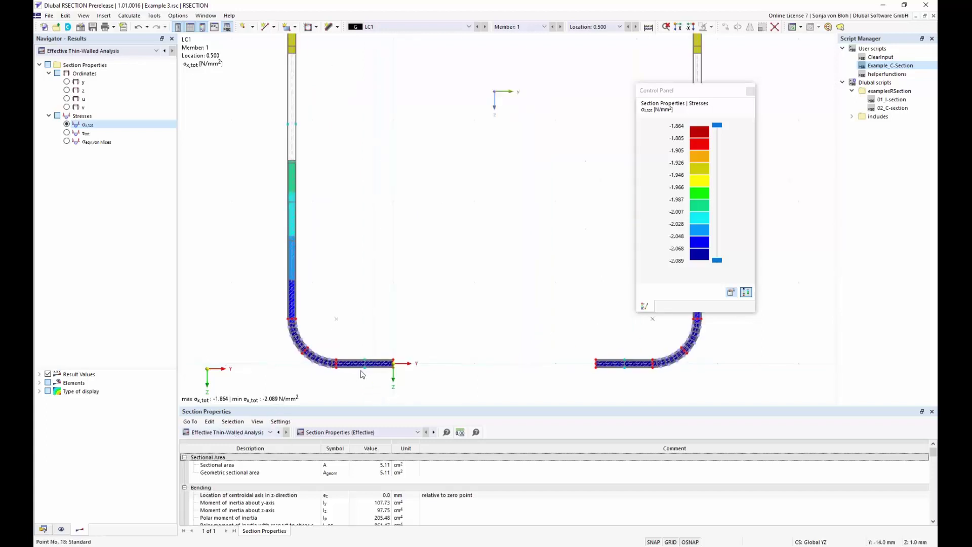
{"action": "scroll", "coordinate": [363, 375], "scroll_direction": "up", "scroll_amount": 3}
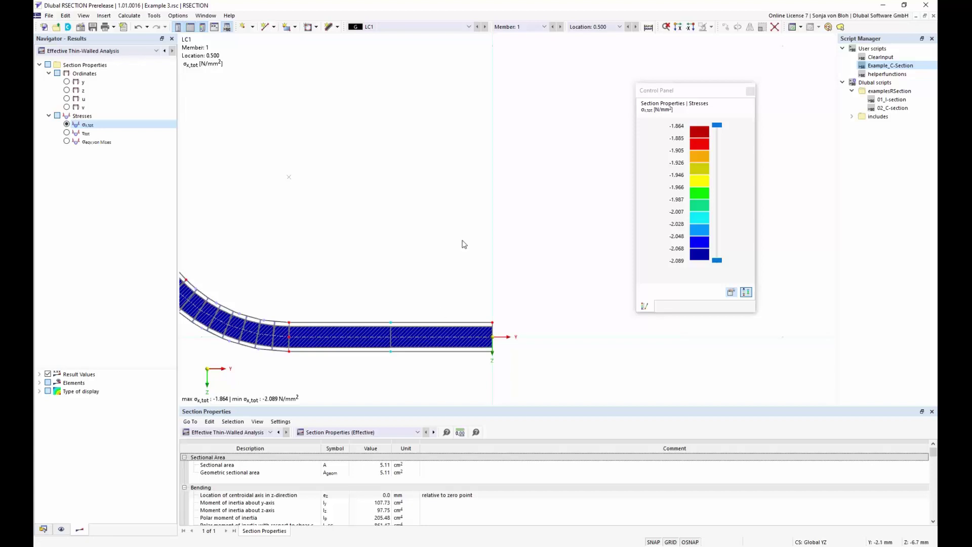
{"action": "scroll", "coordinate": [463, 241], "scroll_direction": "down", "scroll_amount": 8}
{"action": "scroll", "coordinate": [463, 278], "scroll_direction": "down", "scroll_amount": 3}
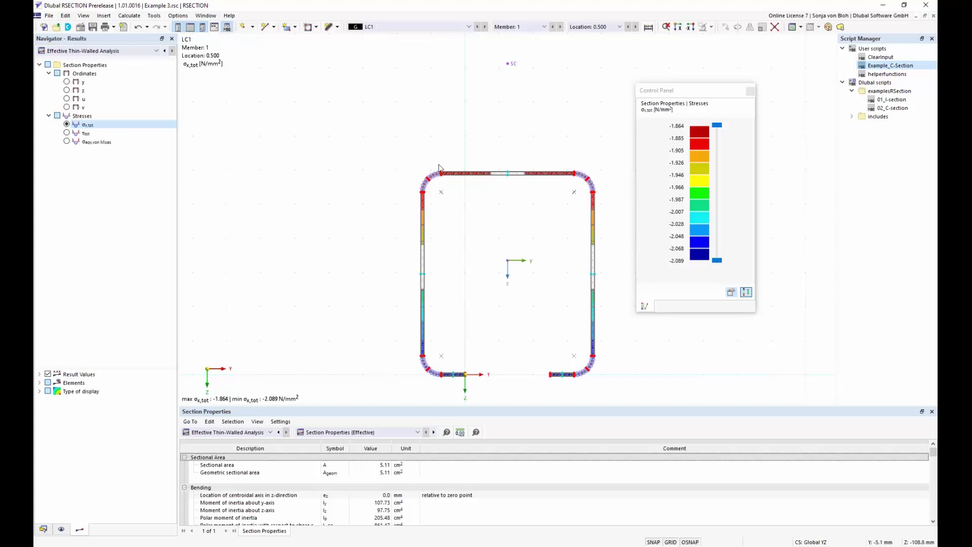
Switch to the Aluprofil.dxf model and create a permanent load case LC1 named "My + Mz".
{"action": "left_click", "coordinate": [206, 15]}
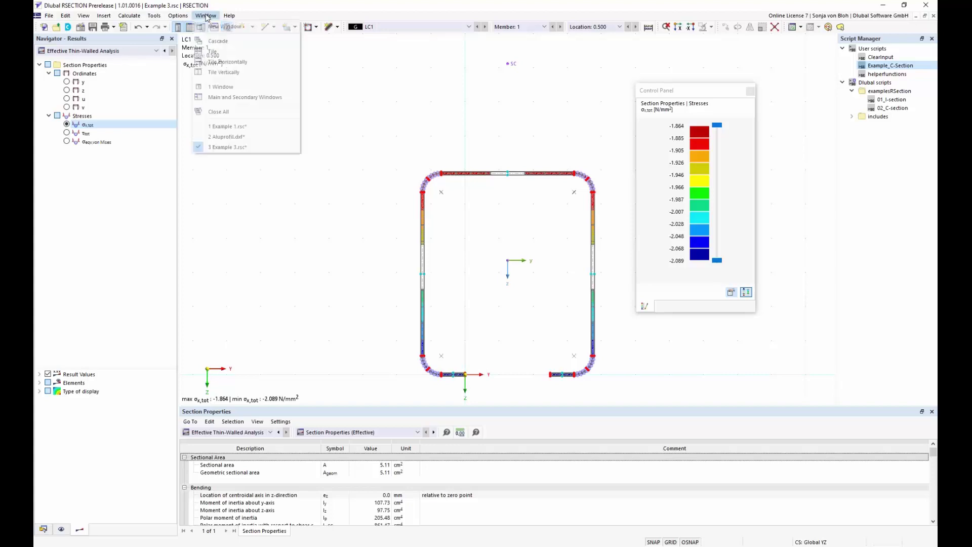
{"action": "left_click", "coordinate": [225, 136]}
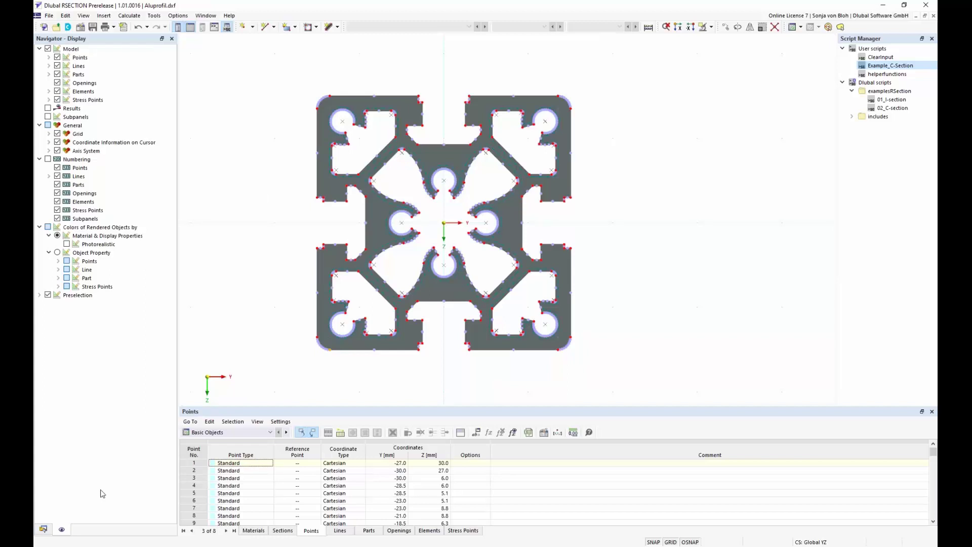
{"action": "left_click", "coordinate": [44, 529]}
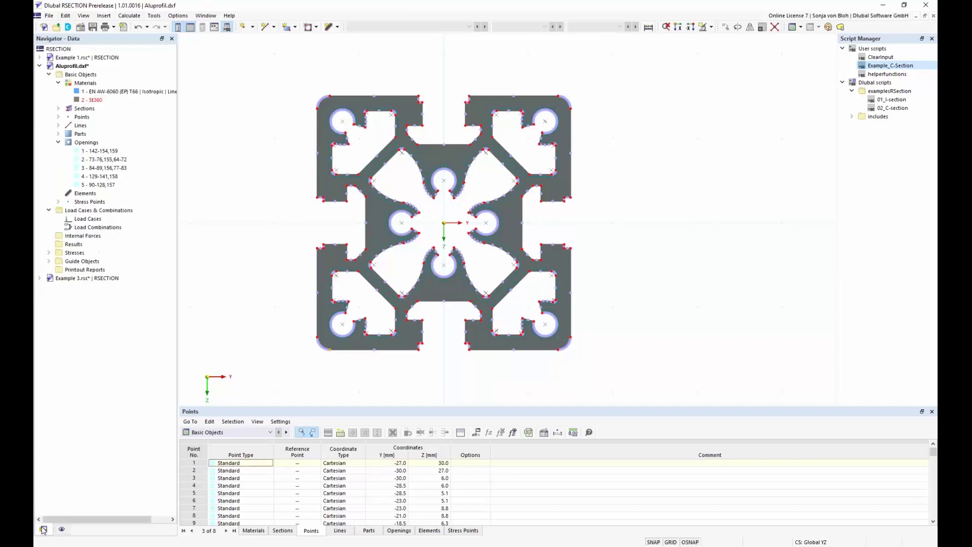
{"action": "right_click", "coordinate": [84, 221]}
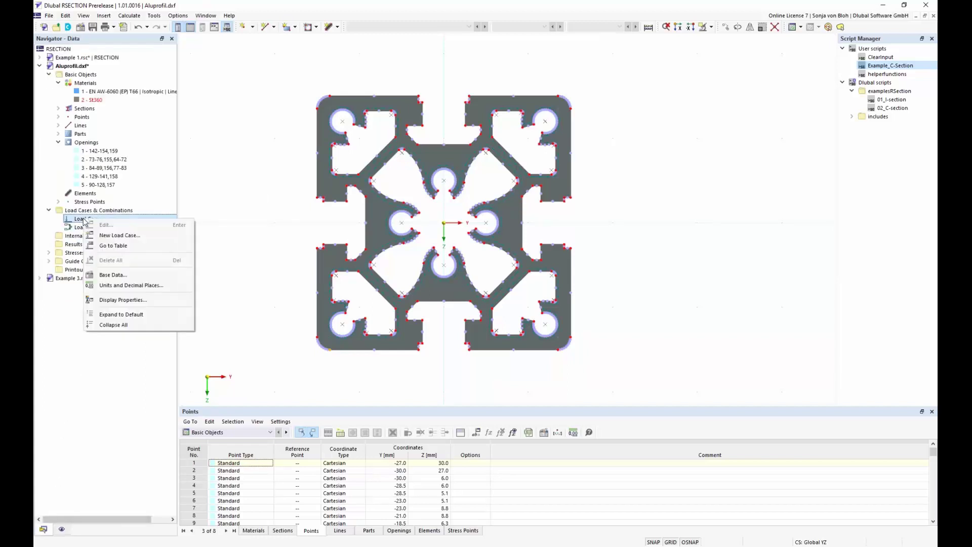
{"action": "left_click", "coordinate": [124, 239]}
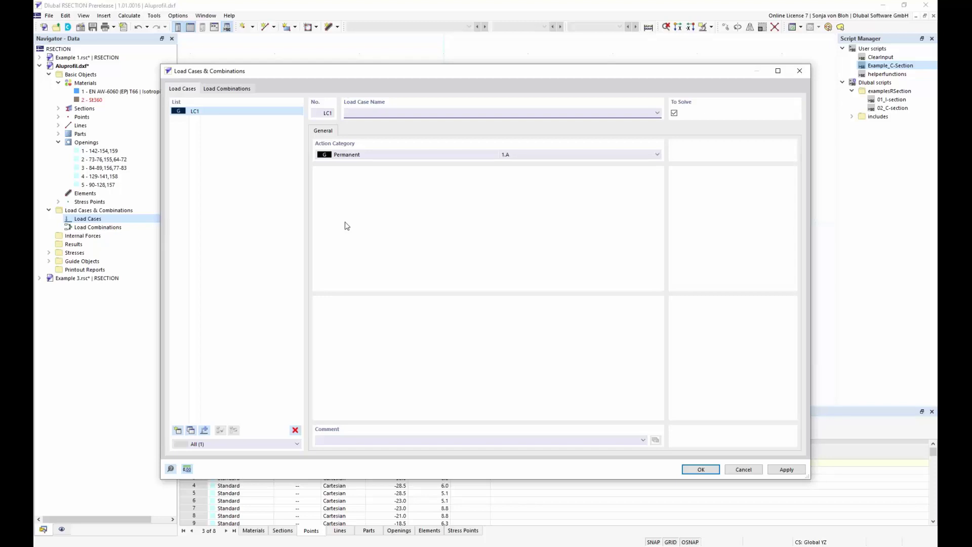
{"action": "type", "text": "My + Mz"}
{"action": "left_click", "coordinate": [700, 470]}
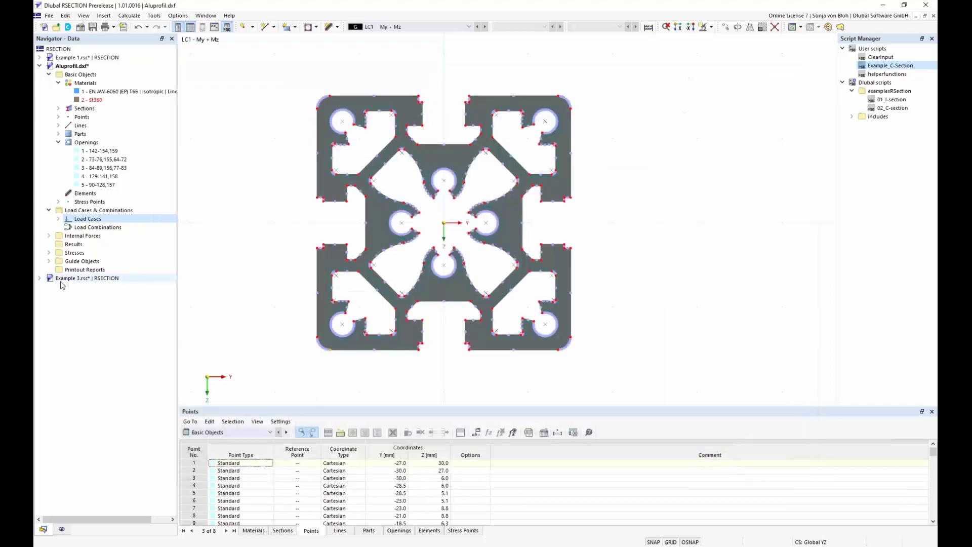
Define internal forces for load case LC1 with bending moments My = 1.5 kNm and Mz = 0.5 kNm.
{"action": "left_click", "coordinate": [48, 236]}
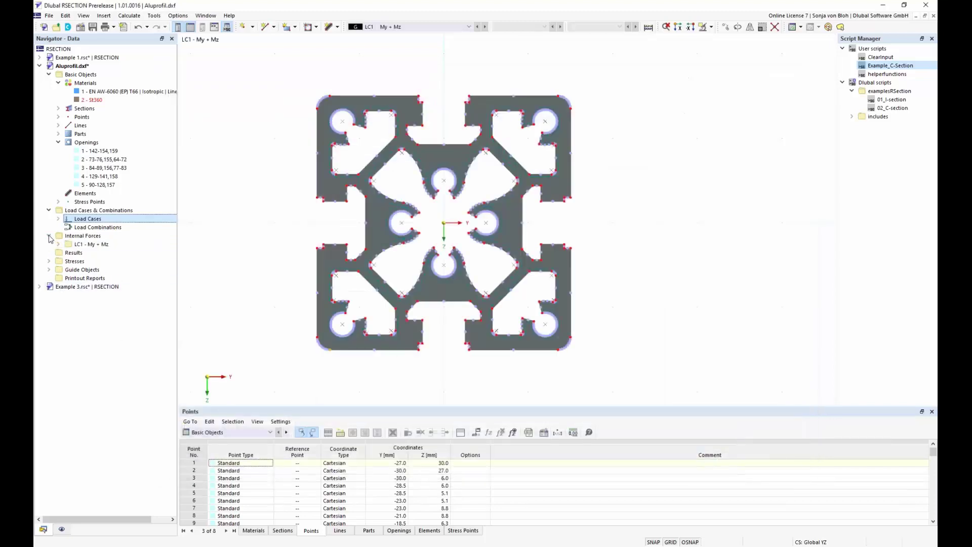
{"action": "left_click", "coordinate": [59, 244]}
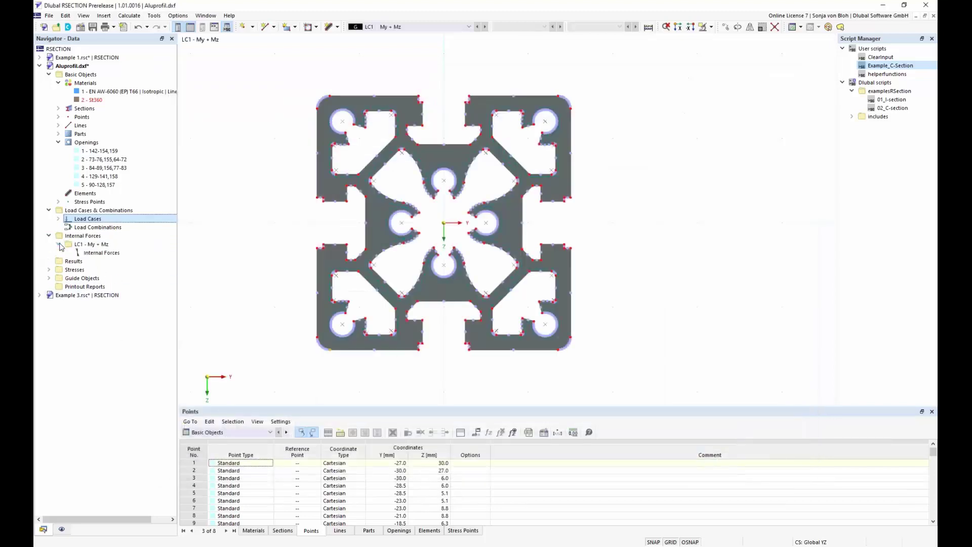
{"action": "left_click", "coordinate": [104, 254]}
{"action": "double_click", "coordinate": [104, 254]}
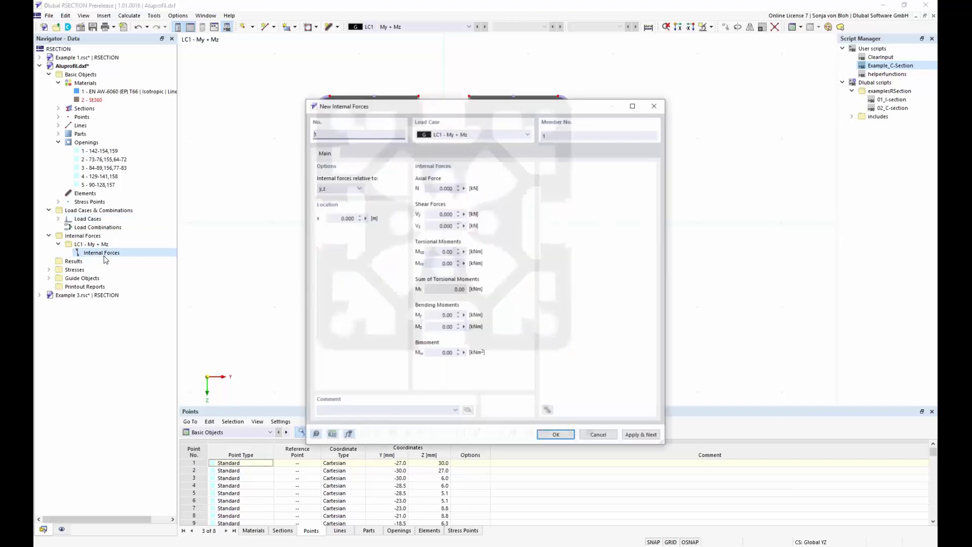
{"action": "left_click", "coordinate": [435, 314]}
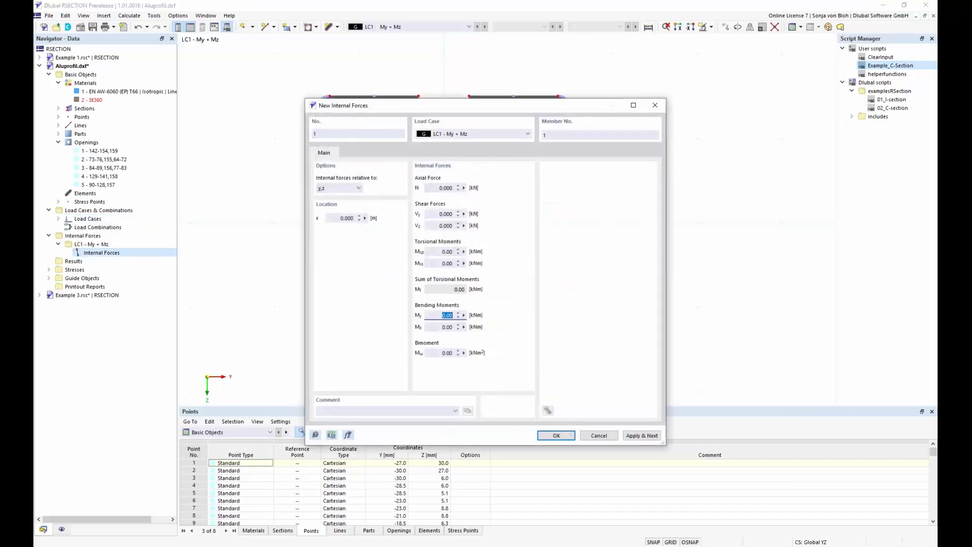
{"action": "type", "text": "1,5"}
{"action": "key", "text": "Tab"}
{"action": "type", "text": "0,5"}
{"action": "left_click", "coordinate": [554, 437]}
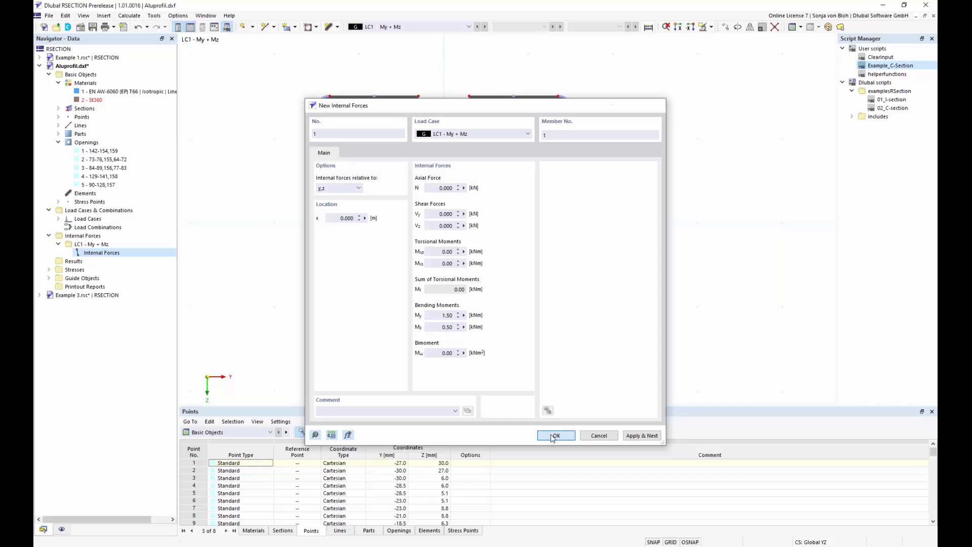
Calculate the Aluprofil.dxf section and display the total normal stress σx,tot for LC1.
{"action": "left_click", "coordinate": [128, 16]}
{"action": "left_click", "coordinate": [132, 26]}
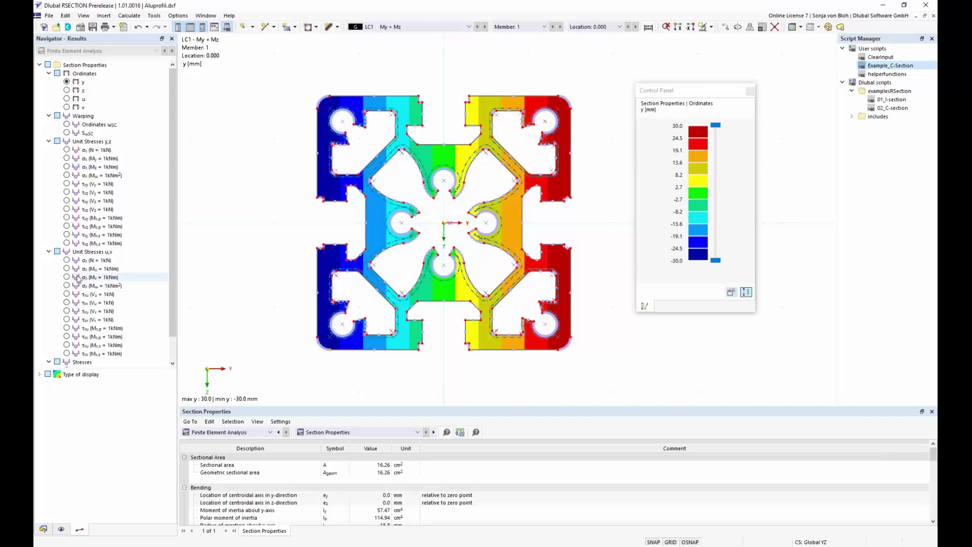
{"action": "scroll", "coordinate": [172, 266], "scroll_direction": "down", "scroll_amount": 1}
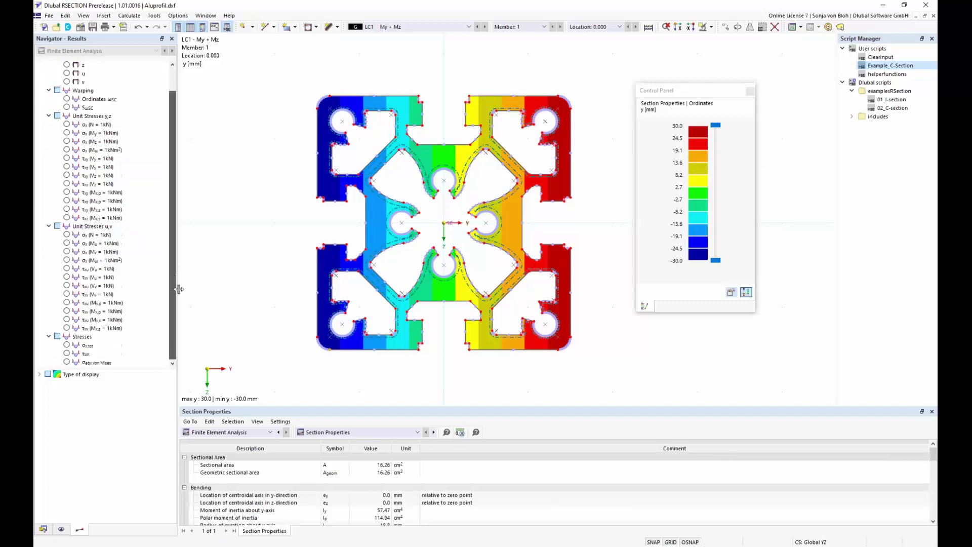
{"action": "left_click", "coordinate": [66, 345]}
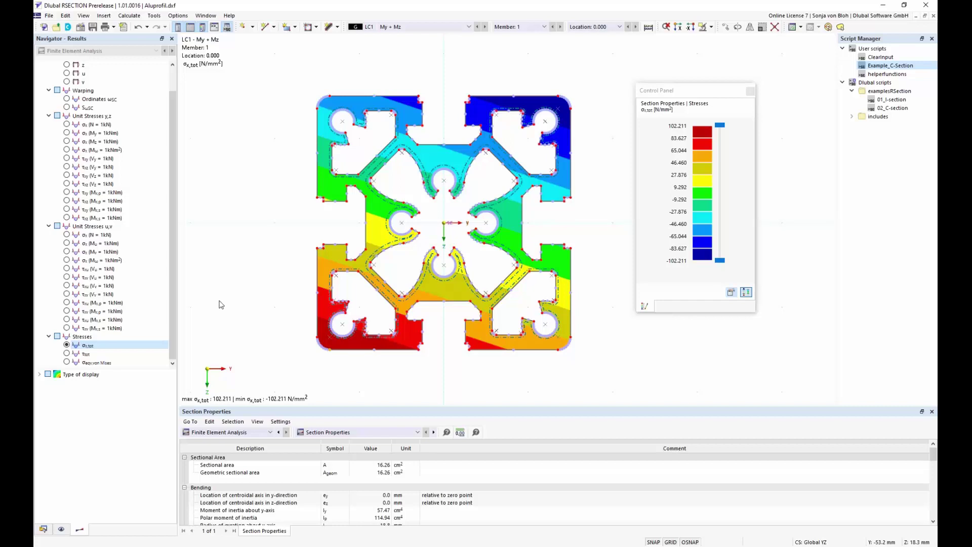
Start a new printout report and exclude Effective Widths, Section Classification, Section Properties (Effective) and All Stresses by Stress Points.
{"action": "left_click", "coordinate": [43, 529]}
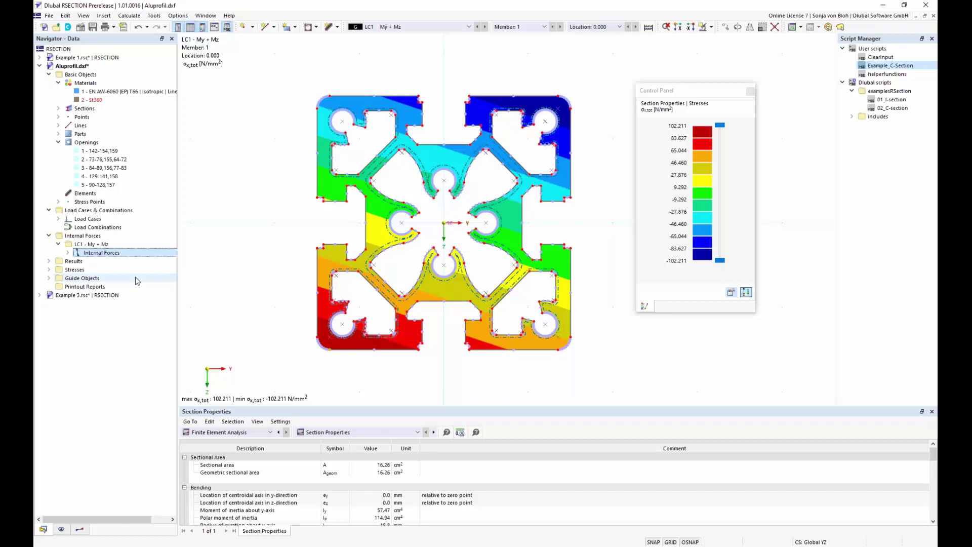
{"action": "right_click", "coordinate": [102, 286]}
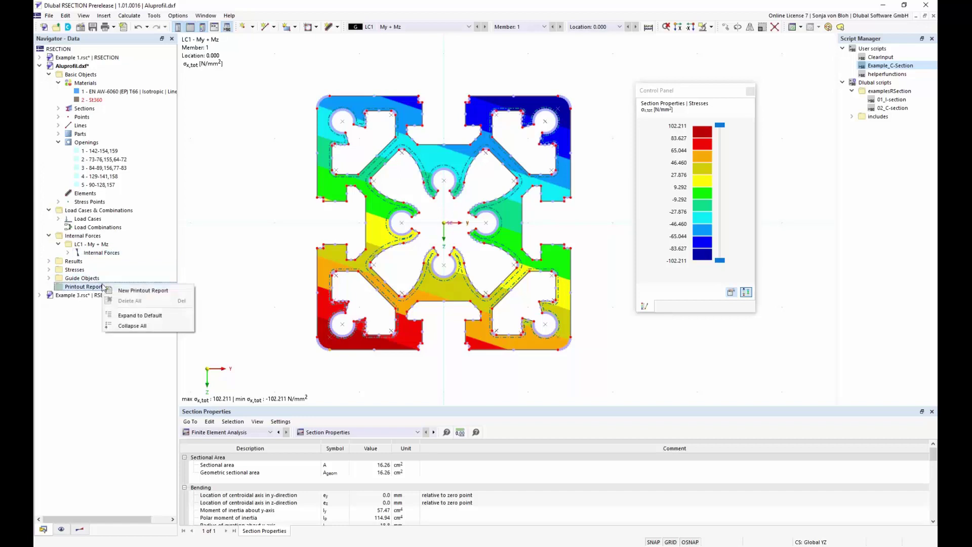
{"action": "left_click", "coordinate": [142, 290]}
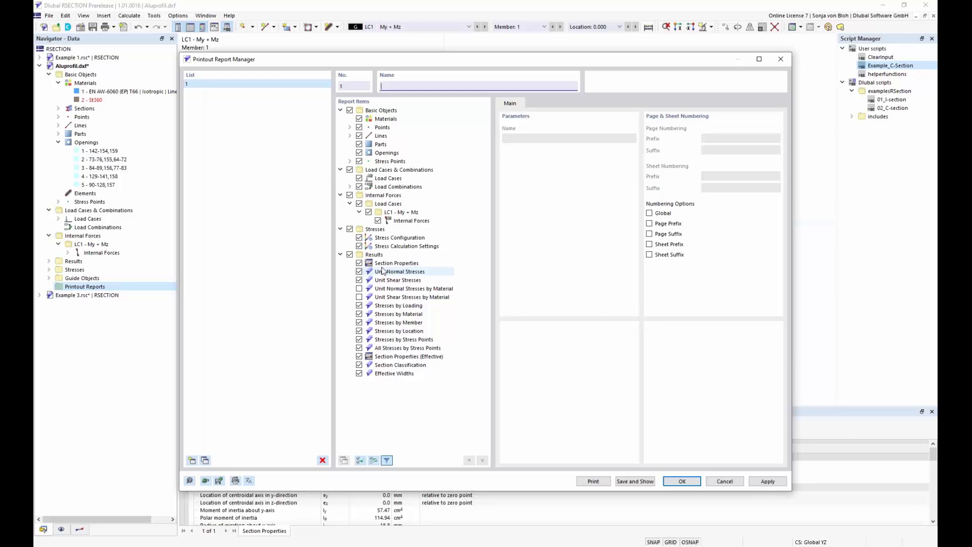
{"action": "left_click", "coordinate": [360, 373]}
{"action": "left_click", "coordinate": [359, 364]}
{"action": "left_click", "coordinate": [359, 356]}
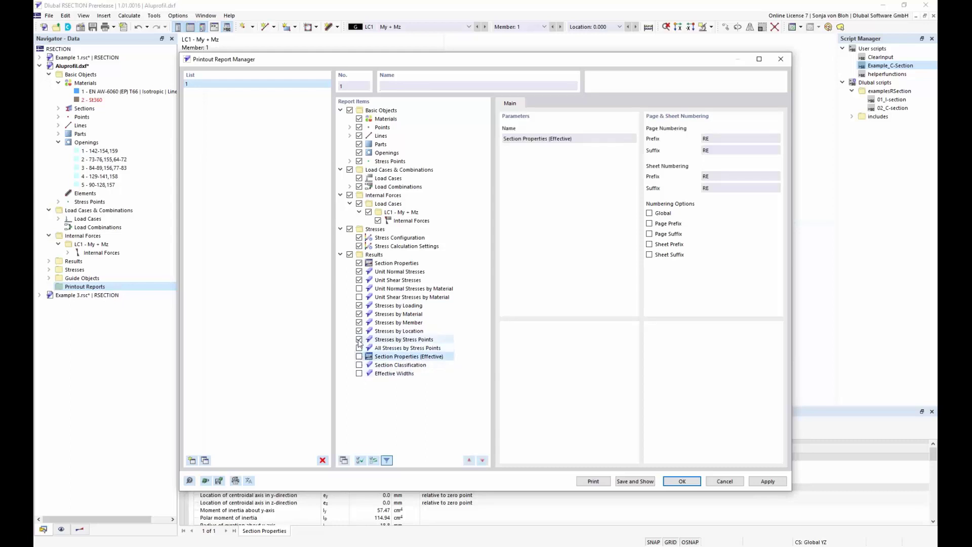
Exclude stresses by stress points, location, member and material plus unit shear and normal stresses from the report, then save and show it.
{"action": "left_click", "coordinate": [360, 339]}
{"action": "left_click", "coordinate": [359, 331]}
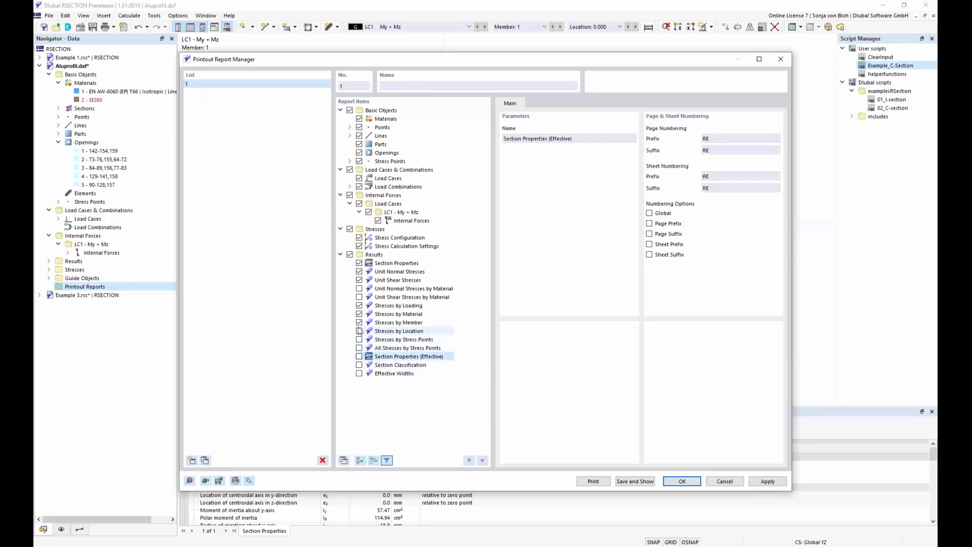
{"action": "left_click", "coordinate": [360, 322]}
{"action": "left_click", "coordinate": [359, 313]}
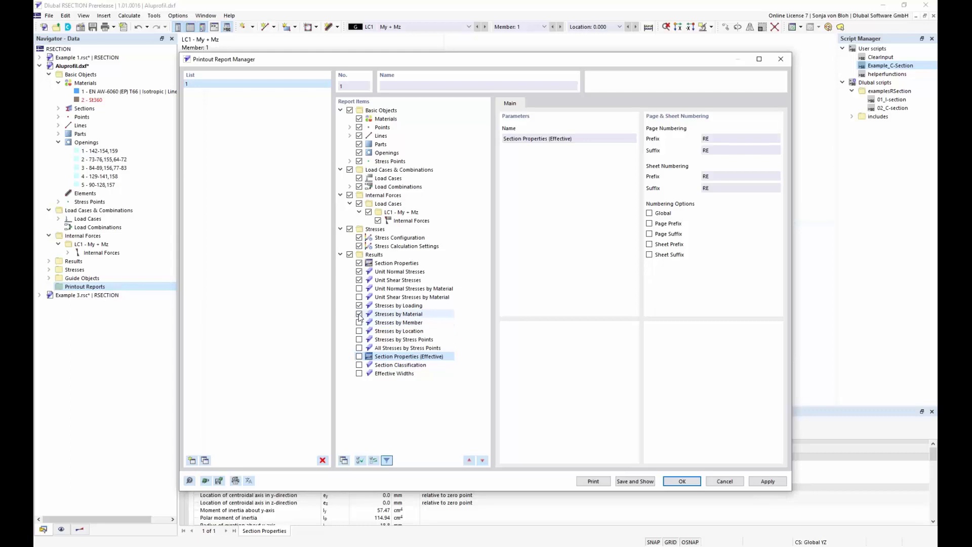
{"action": "left_click", "coordinate": [359, 280]}
{"action": "left_click", "coordinate": [359, 271]}
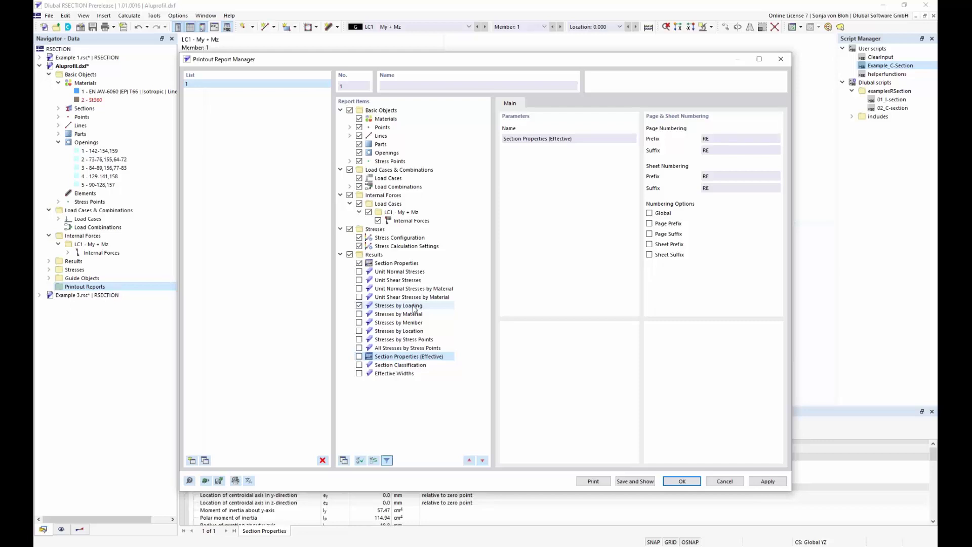
{"action": "left_click", "coordinate": [648, 481]}
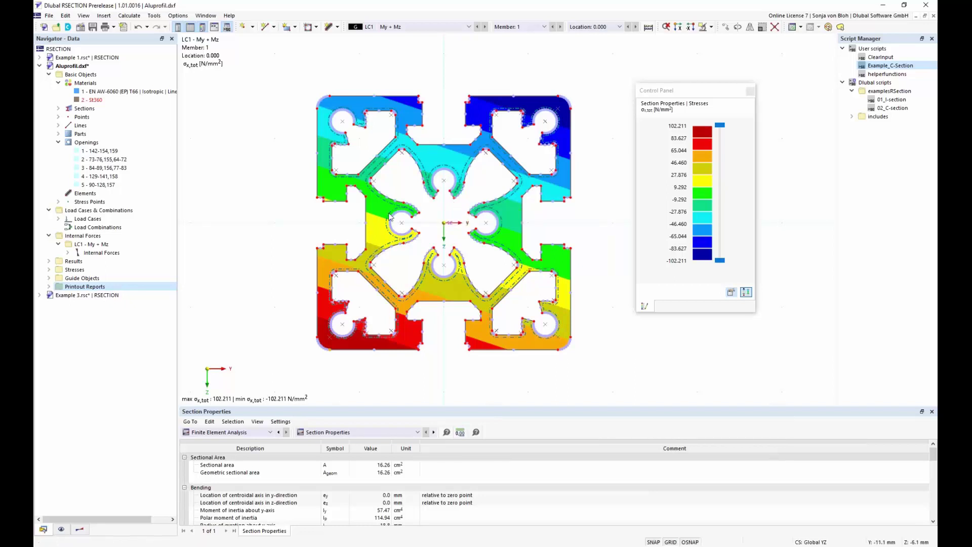
Look through the printout report's pages, examine the Section Properties chapter, and close the report.
{"action": "scroll", "coordinate": [412, 262], "scroll_direction": "down", "scroll_amount": 15}
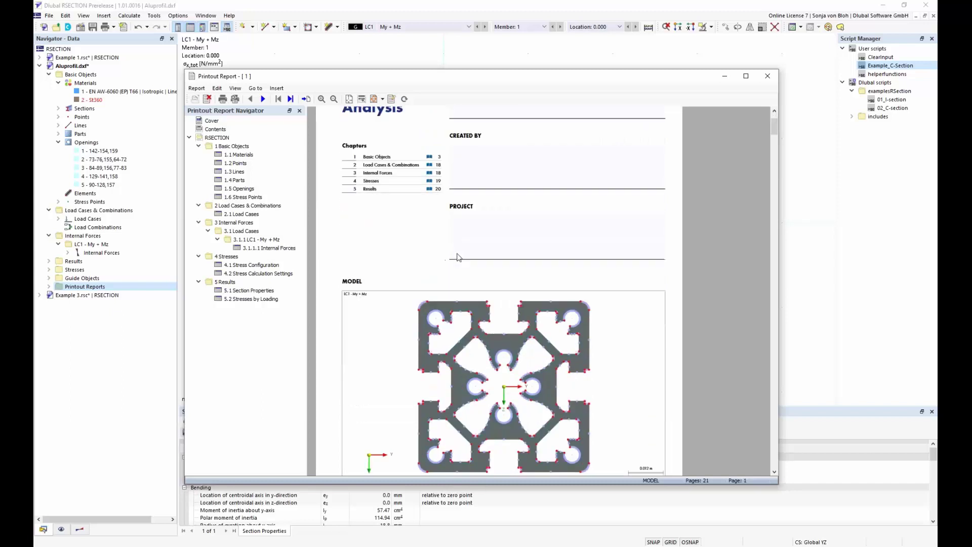
{"action": "scroll", "coordinate": [459, 257], "scroll_direction": "down", "scroll_amount": 8}
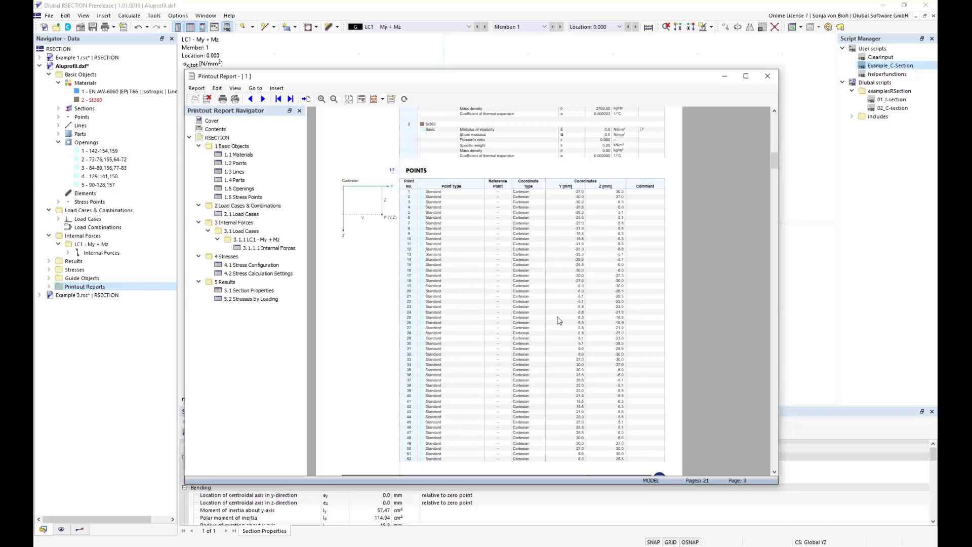
{"action": "scroll", "coordinate": [559, 320], "scroll_direction": "down", "scroll_amount": 12}
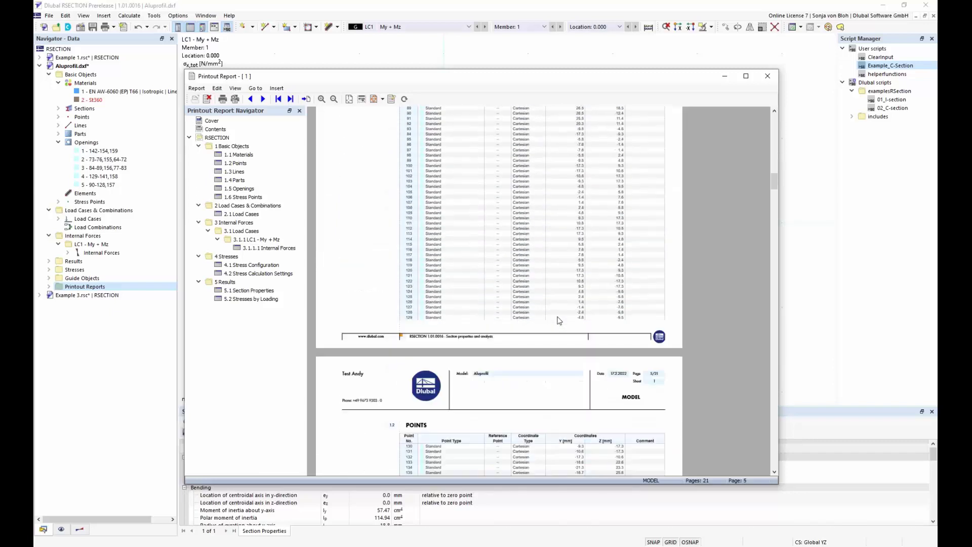
{"action": "scroll", "coordinate": [560, 320], "scroll_direction": "down", "scroll_amount": 12}
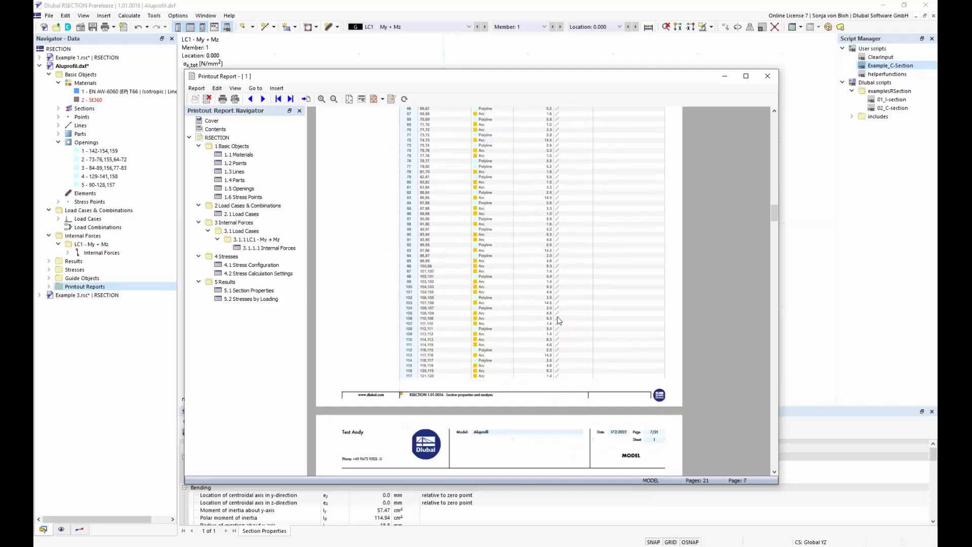
{"action": "scroll", "coordinate": [559, 320], "scroll_direction": "down", "scroll_amount": 6}
{"action": "left_click", "coordinate": [260, 291]}
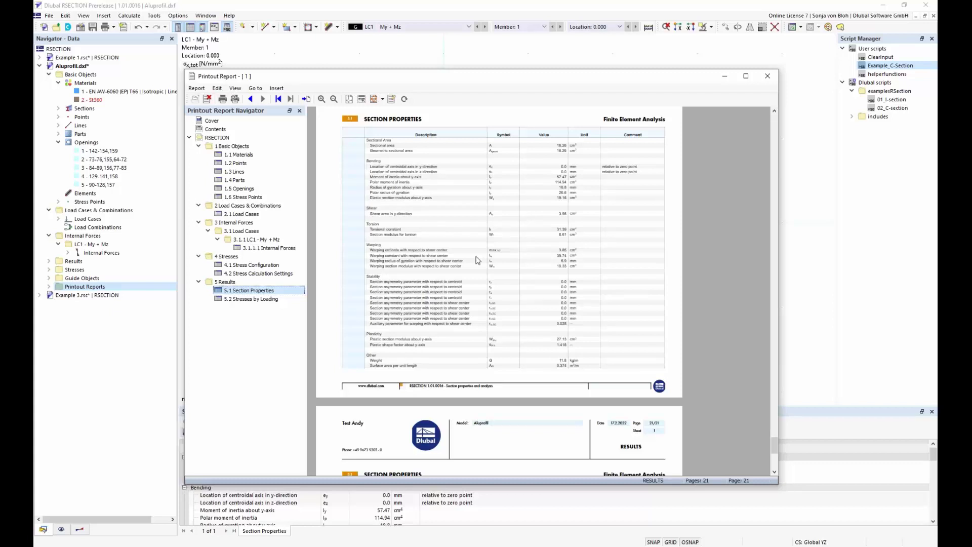
{"action": "left_click", "coordinate": [354, 53]}
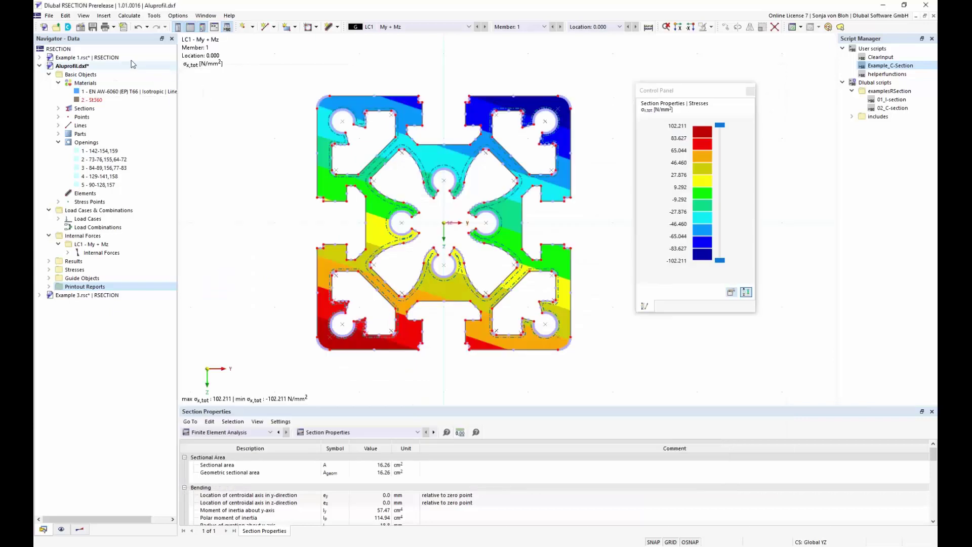
Prepare the σx,tot graphic for the printout report, clipping its picture area to a rectangle tightly around the aluminium profile.
{"action": "left_click", "coordinate": [114, 28]}
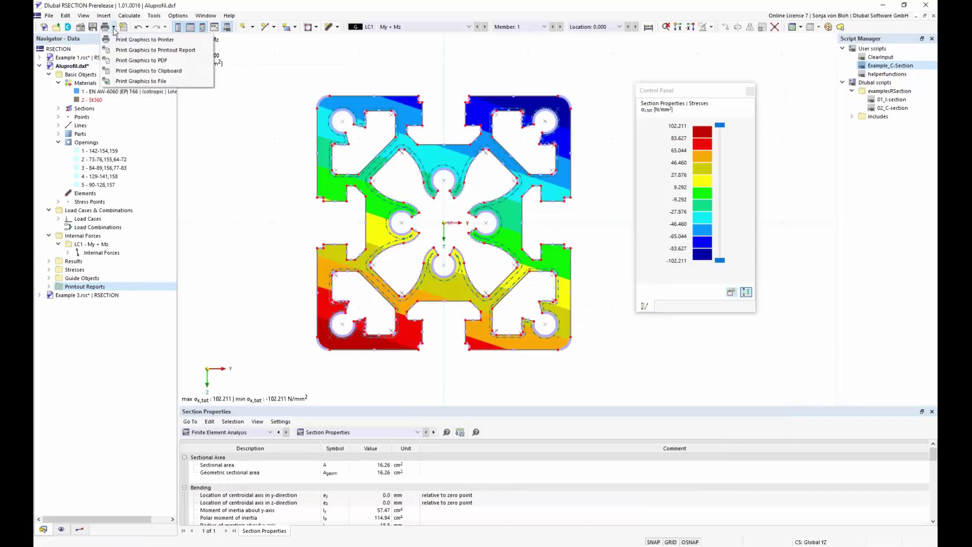
{"action": "left_click", "coordinate": [137, 50]}
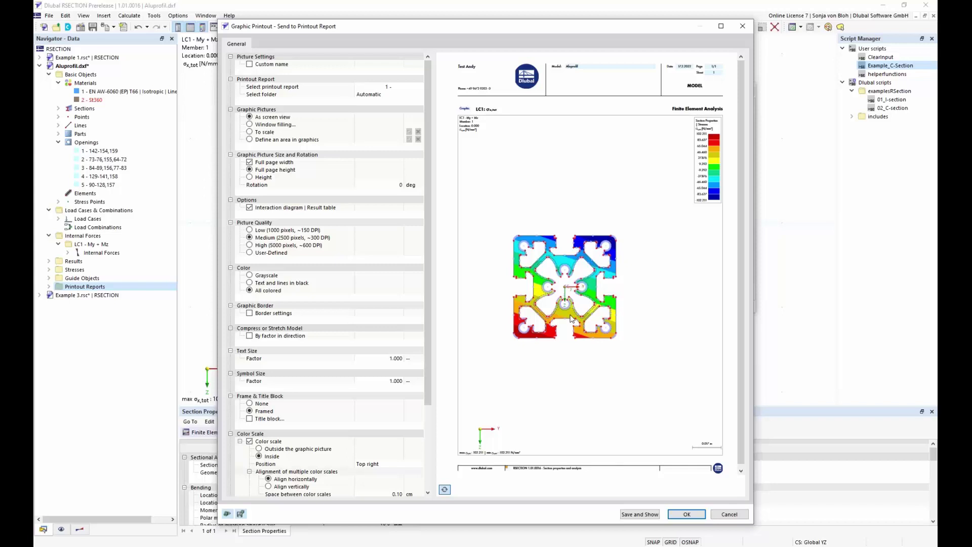
{"action": "left_click", "coordinate": [250, 141]}
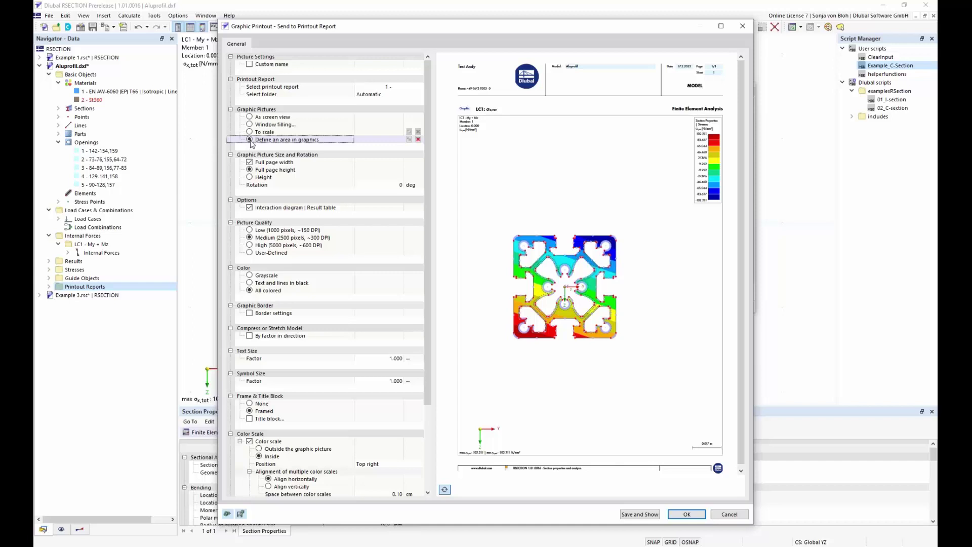
{"action": "left_click", "coordinate": [409, 139]}
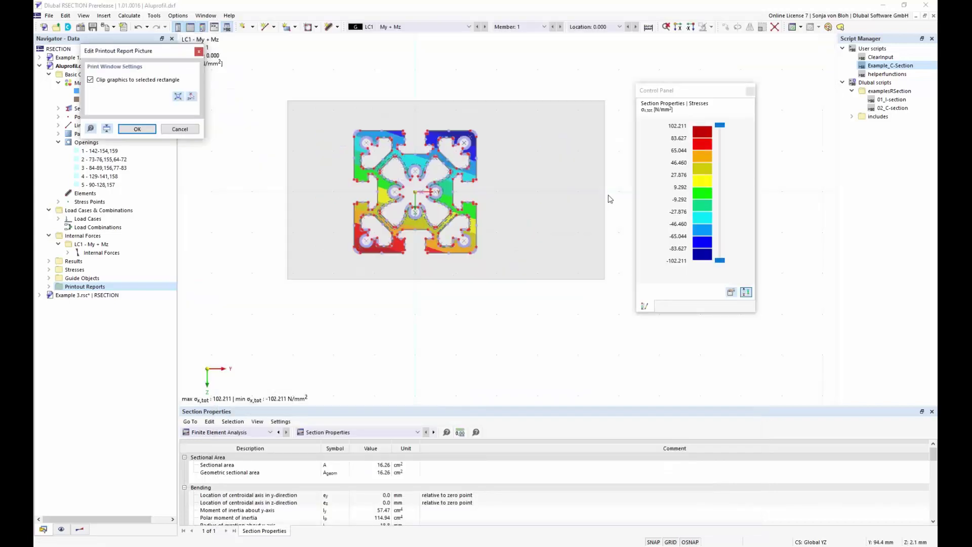
{"action": "left_click_drag", "start_coordinate": [604, 189], "coordinate": [485, 188]}
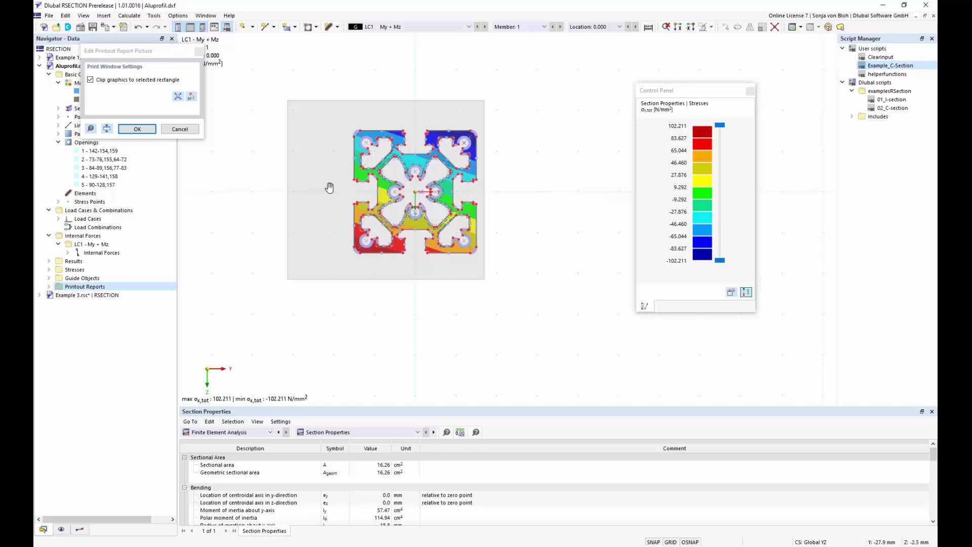
{"action": "left_click_drag", "start_coordinate": [289, 188], "coordinate": [350, 188]}
{"action": "left_click_drag", "start_coordinate": [420, 101], "coordinate": [420, 127]}
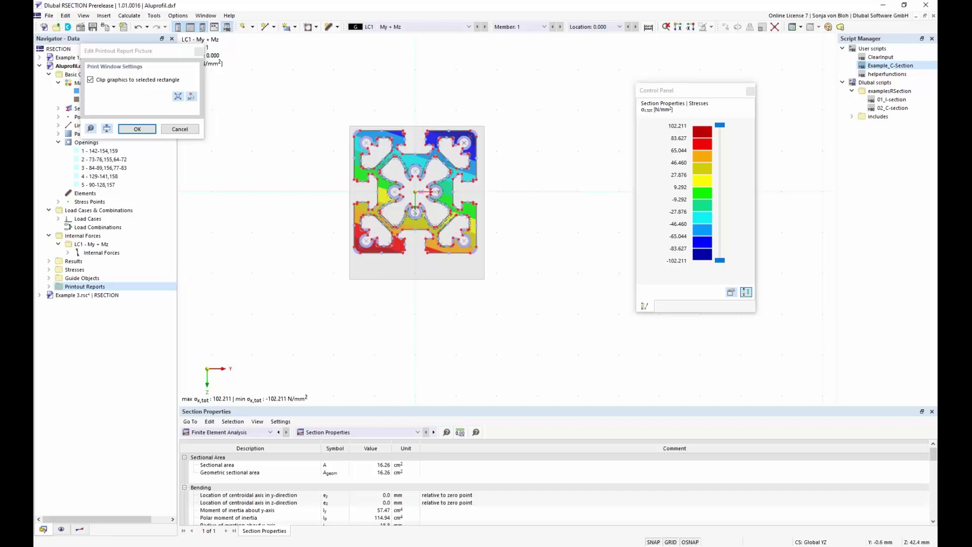
{"action": "left_click_drag", "start_coordinate": [420, 279], "coordinate": [420, 256]}
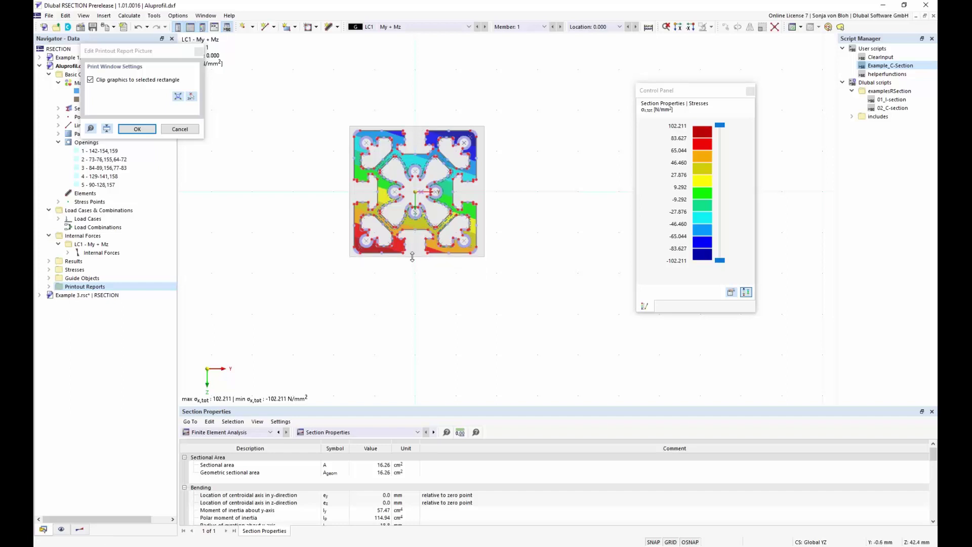
{"action": "left_click", "coordinate": [137, 129]}
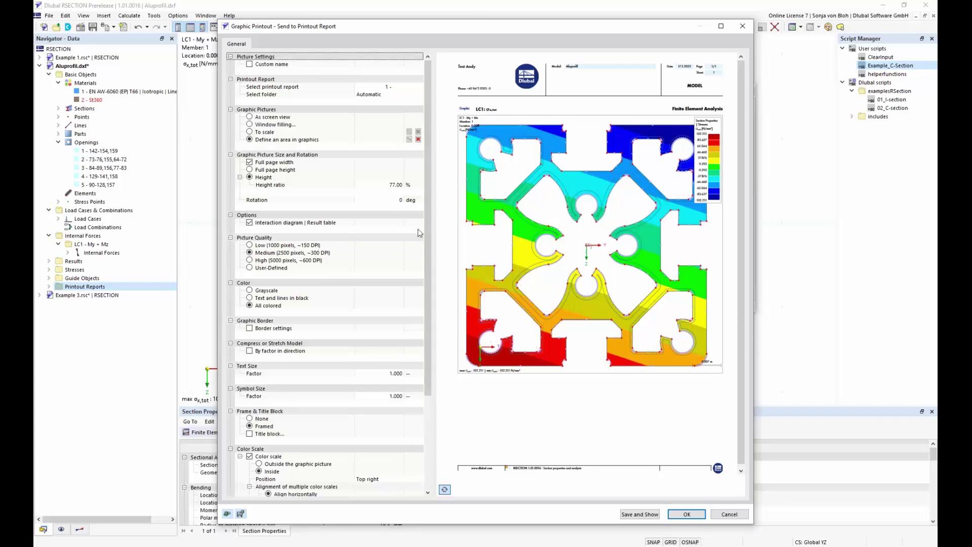
Place the color scale outside the graphic picture, save the graphic to the printout report, and show its LC1 σx,tot page.
{"action": "scroll", "coordinate": [428, 224], "scroll_direction": "down", "scroll_amount": 3}
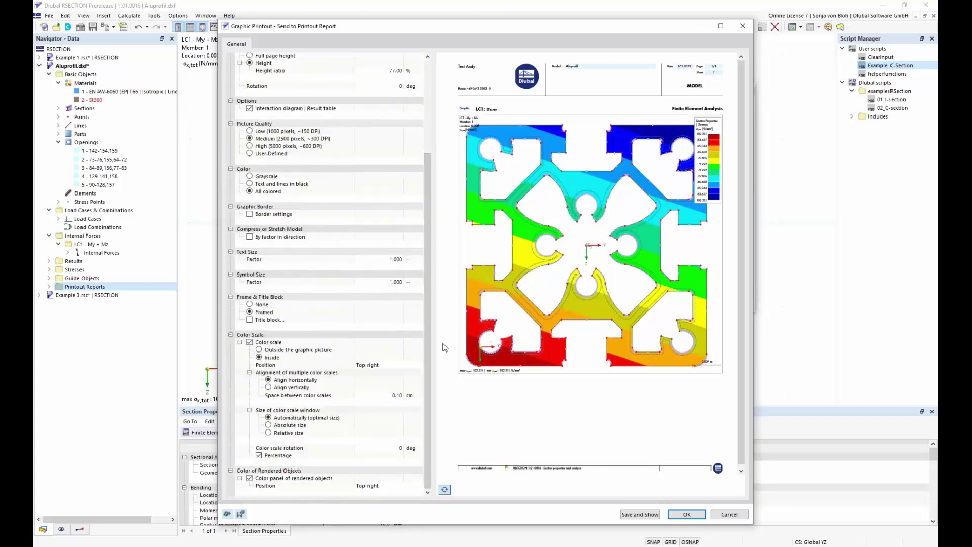
{"action": "left_click", "coordinate": [259, 351]}
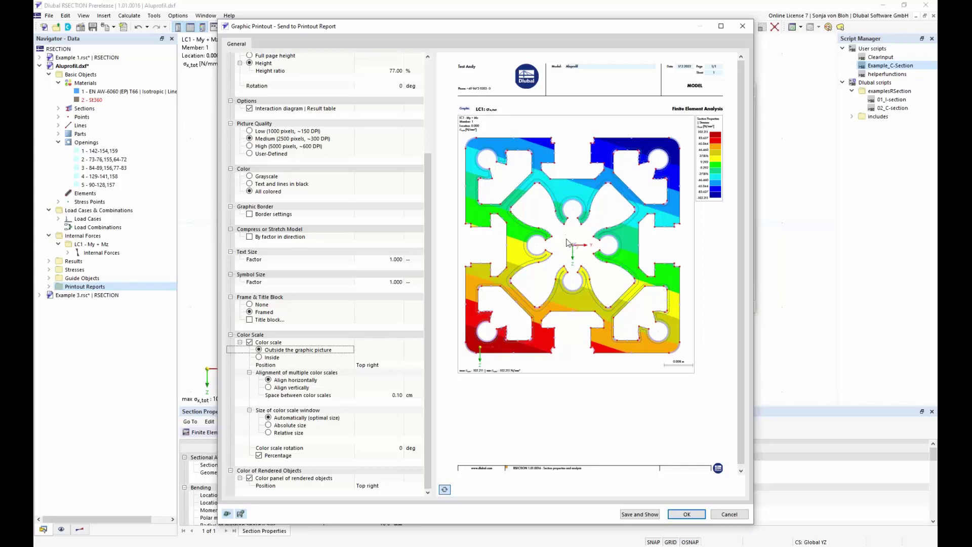
{"action": "left_click", "coordinate": [639, 515]}
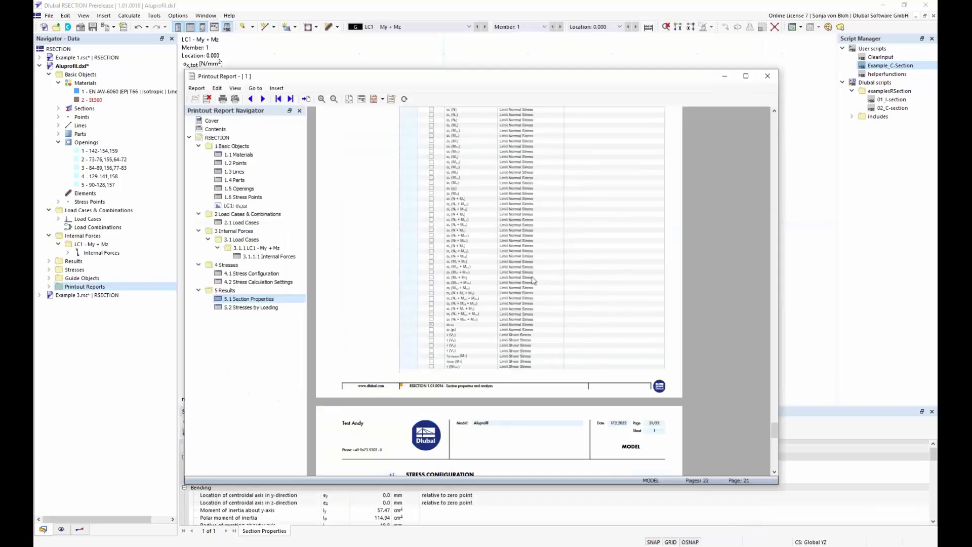
{"action": "left_click", "coordinate": [237, 206]}
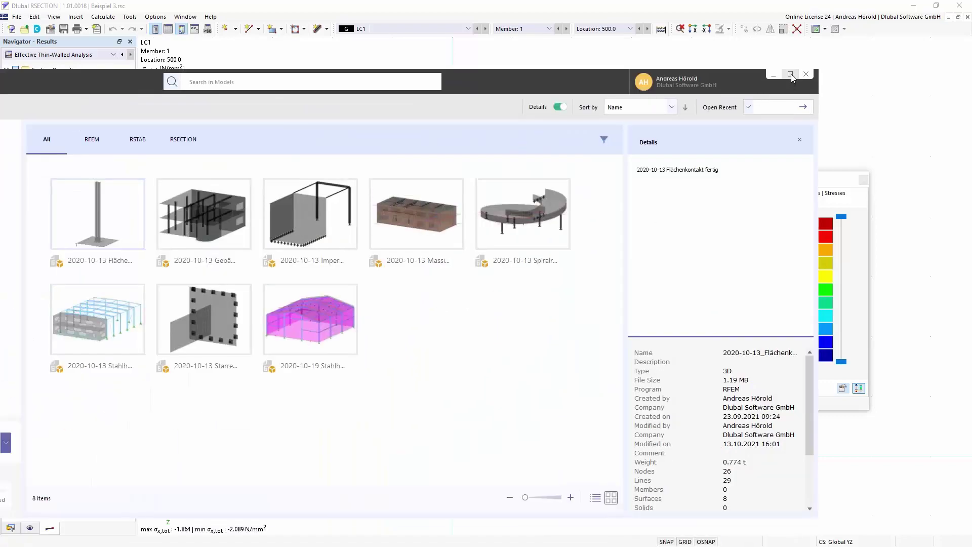
Maximize the Dlubal Center window and look through the extranet messages in the account area.
{"action": "left_click", "coordinate": [791, 75]}
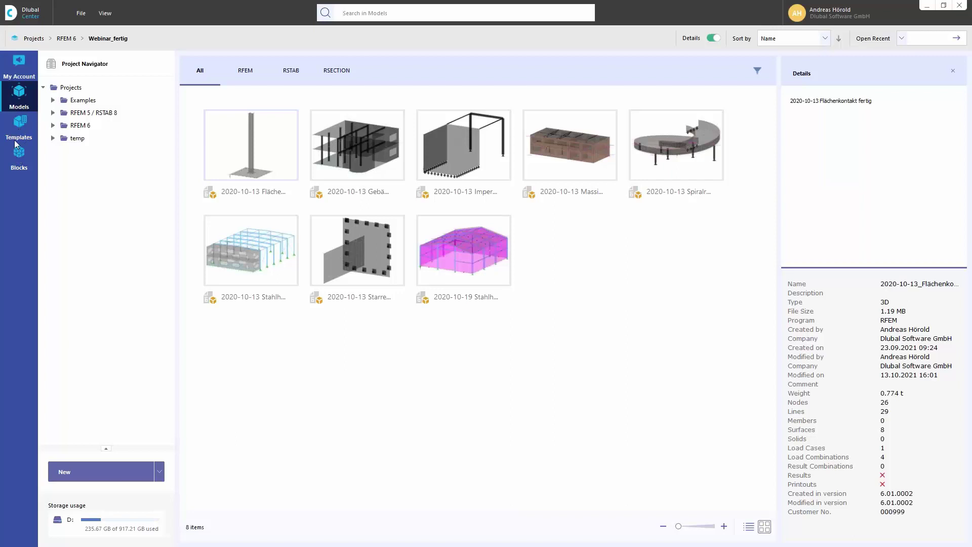
{"action": "left_click", "coordinate": [18, 63]}
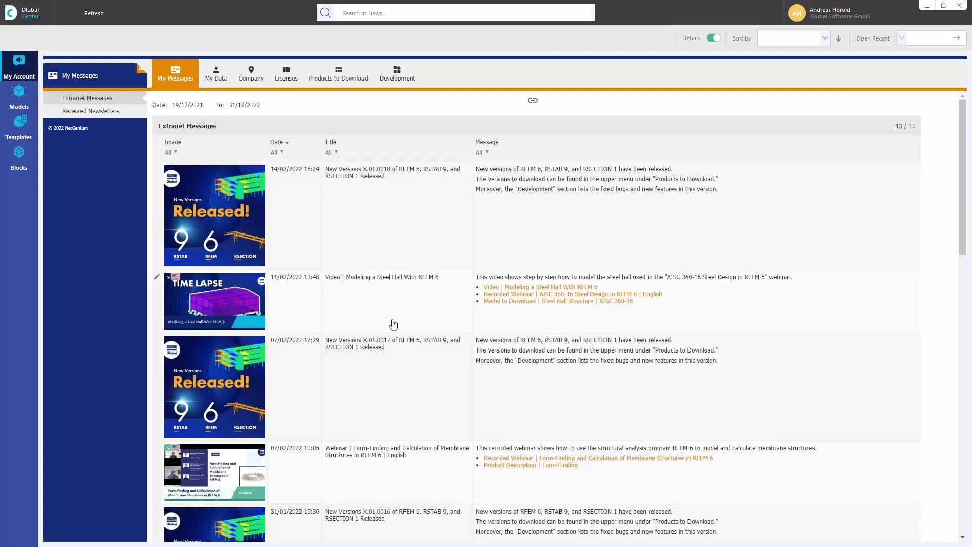
{"action": "scroll", "coordinate": [394, 325], "scroll_direction": "down", "scroll_amount": 3}
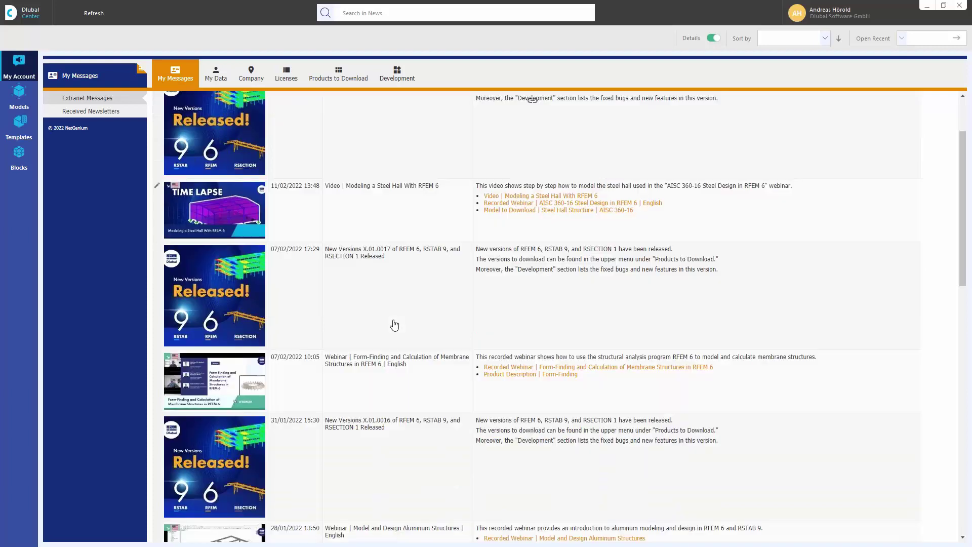
{"action": "scroll", "coordinate": [395, 325], "scroll_direction": "up", "scroll_amount": 3}
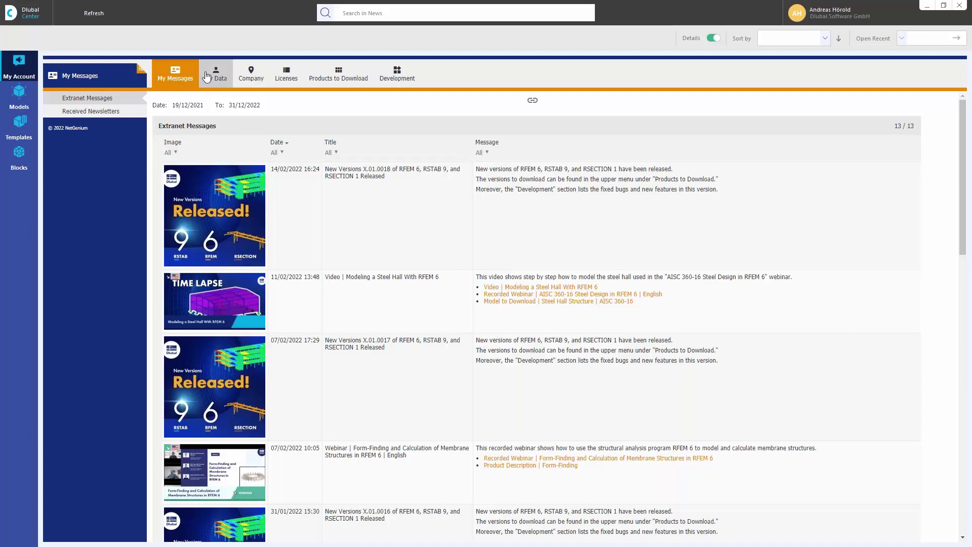
View the company data, then examine the current program versions to download for the new generation R20 and for R19.
{"action": "left_click", "coordinate": [250, 74]}
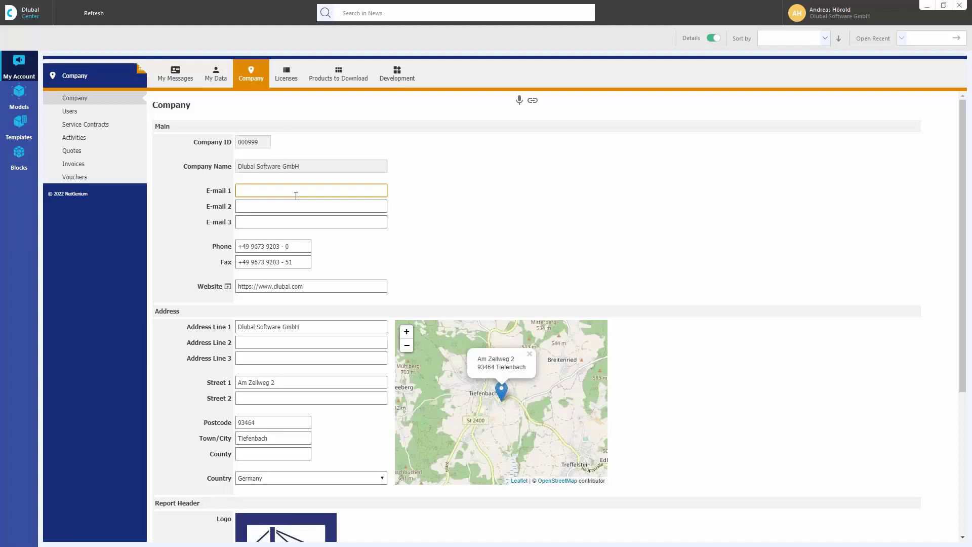
{"action": "left_click", "coordinate": [339, 75]}
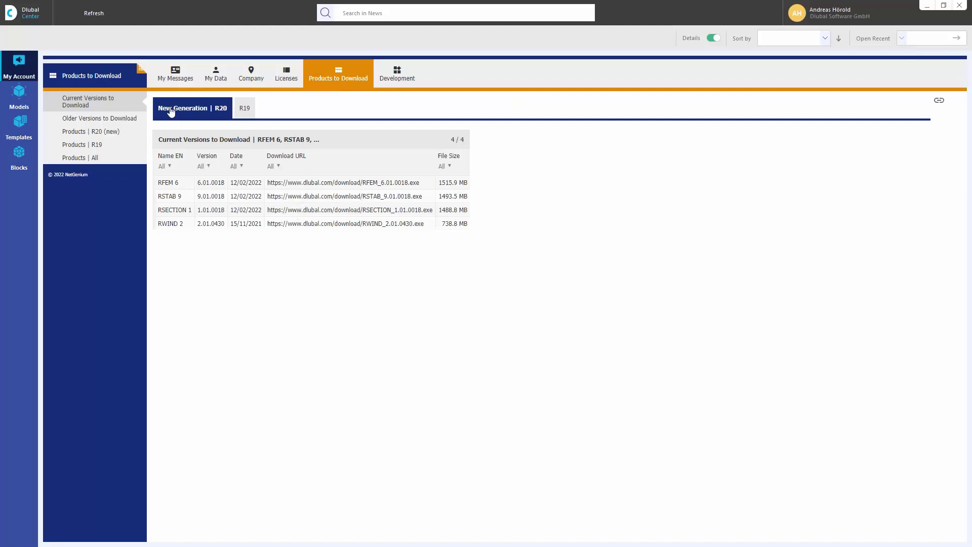
{"action": "left_click", "coordinate": [245, 109]}
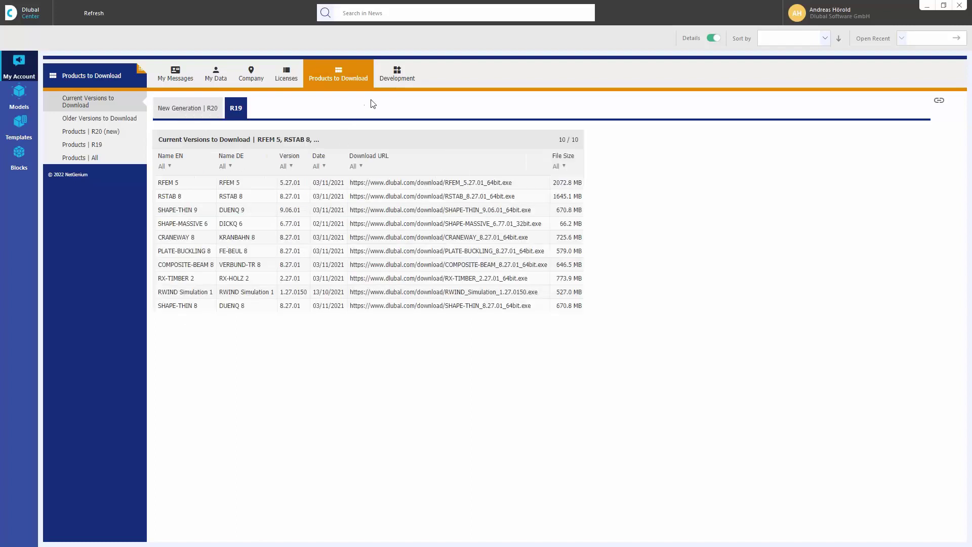
Examine the implemented features for RFEM 6, RSTAB 9 and RSECTION 1, plus the feature request form and the Bugs section.
{"action": "left_click", "coordinate": [397, 74]}
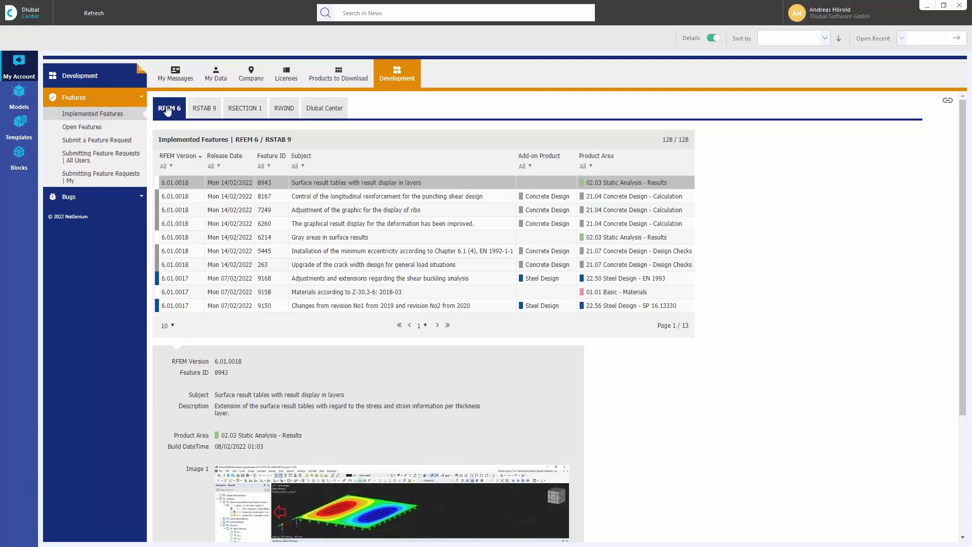
{"action": "left_click", "coordinate": [206, 109]}
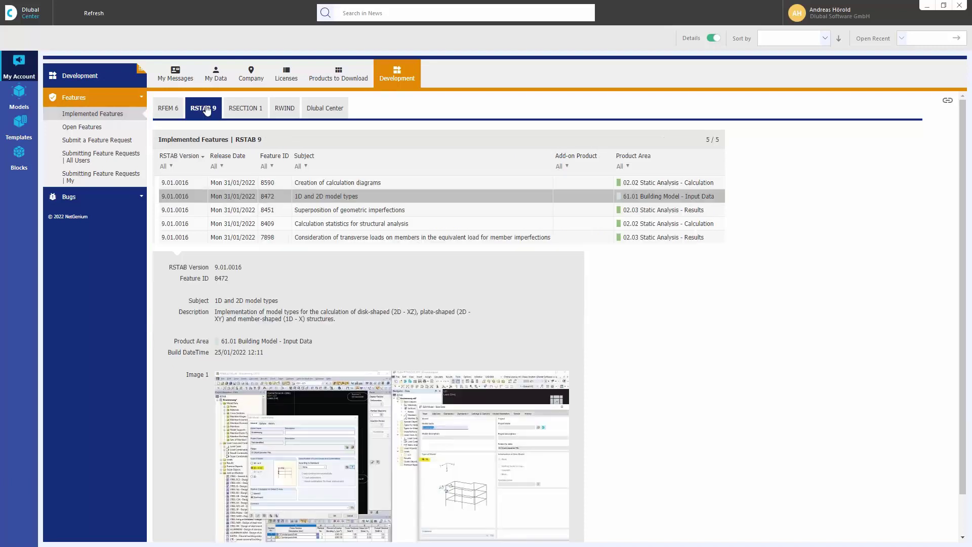
{"action": "left_click", "coordinate": [250, 110]}
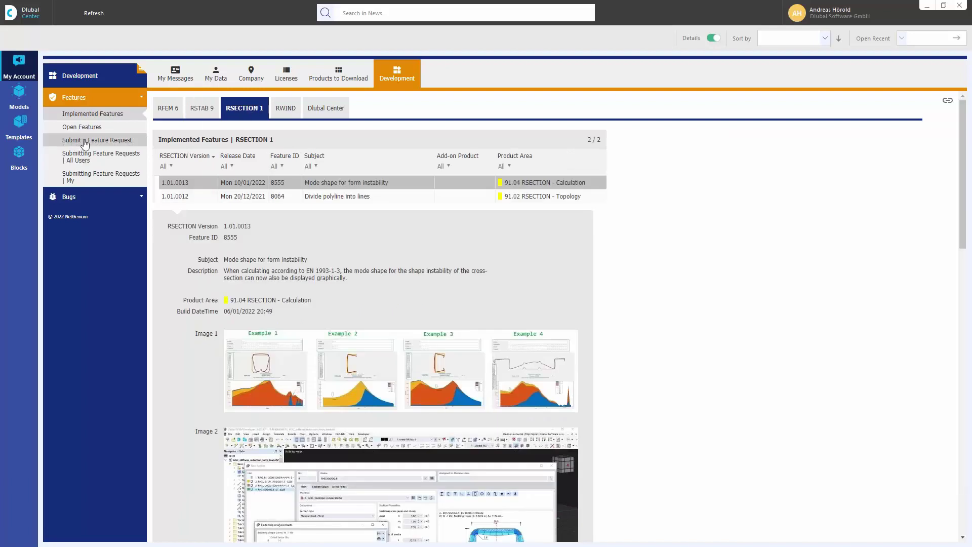
{"action": "left_click", "coordinate": [100, 145]}
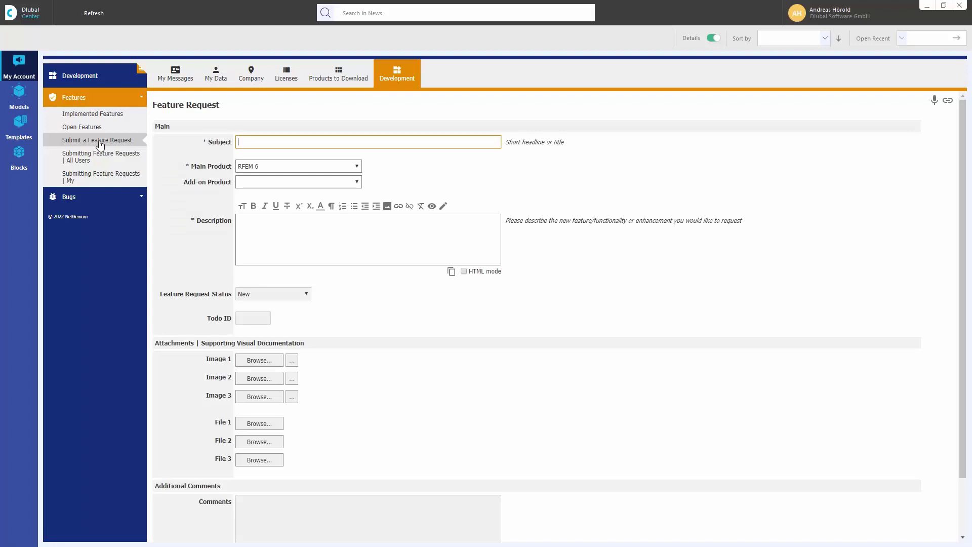
{"action": "left_click", "coordinate": [74, 201]}
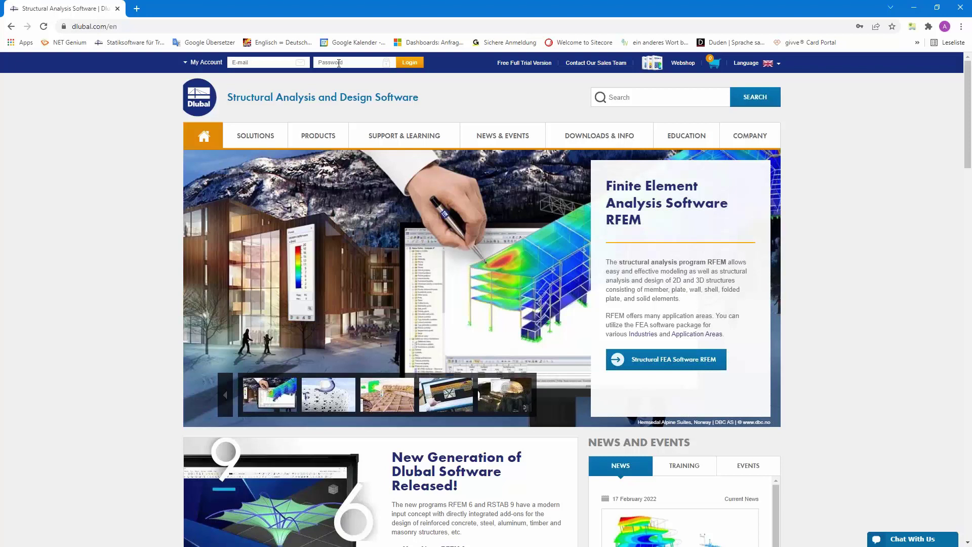
On the Dlubal website in the browser, open the form for creating a new account.
{"action": "mouse_move", "coordinate": [375, 145]}
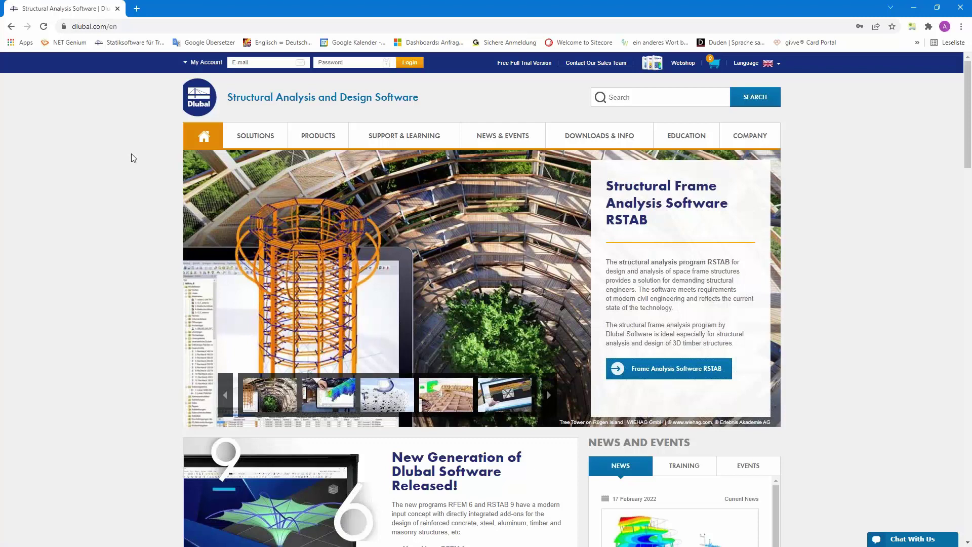
{"action": "left_click", "coordinate": [188, 63]}
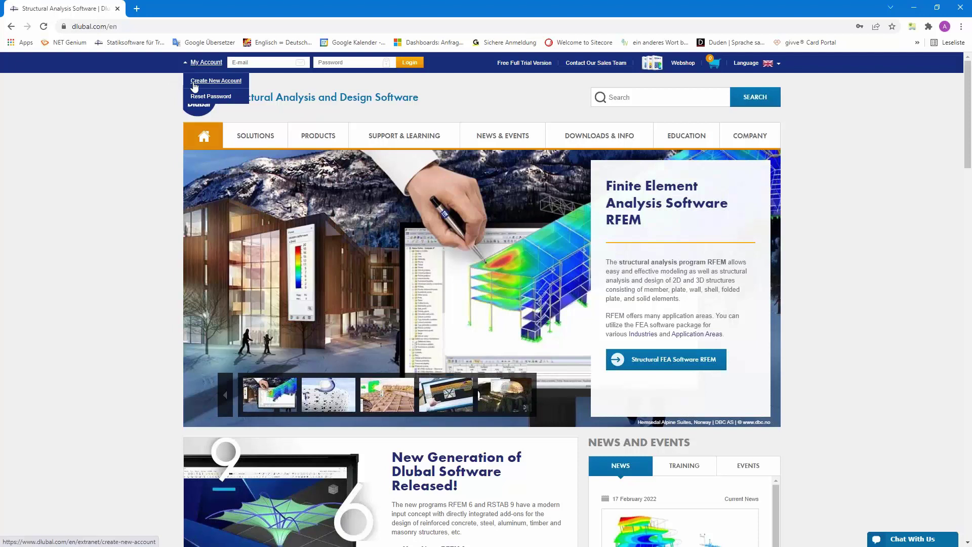
{"action": "left_click", "coordinate": [215, 82]}
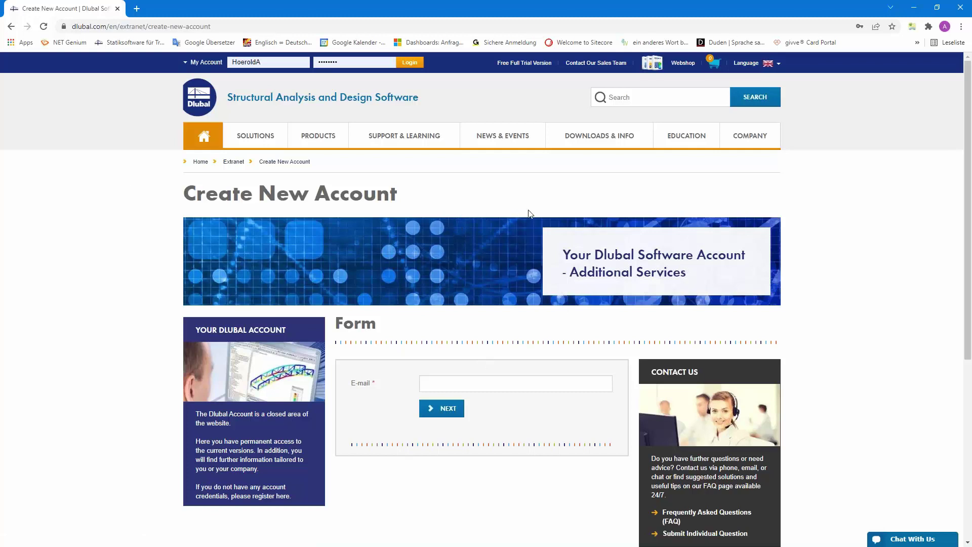
Open the RFEM 6 for Beginners e-learning playlist from the education offerings and look through its videos.
{"action": "mouse_move", "coordinate": [688, 141]}
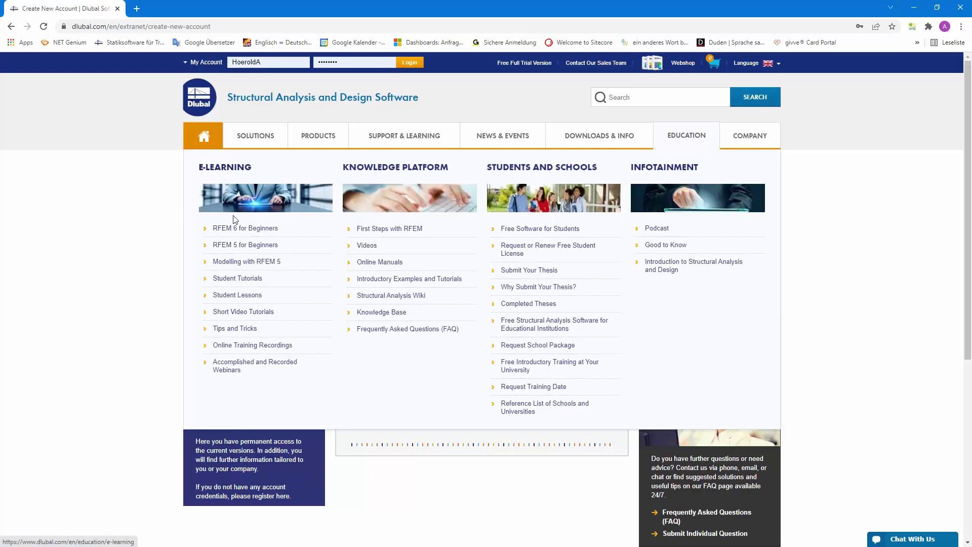
{"action": "left_click", "coordinate": [237, 230]}
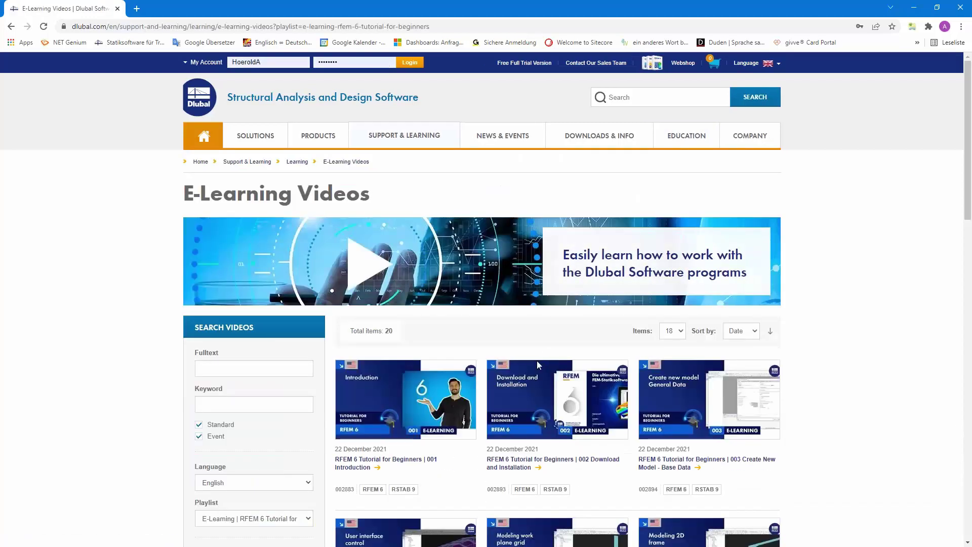
{"action": "scroll", "coordinate": [533, 366], "scroll_direction": "down", "scroll_amount": 7}
{"action": "scroll", "coordinate": [533, 366], "scroll_direction": "up", "scroll_amount": 4}
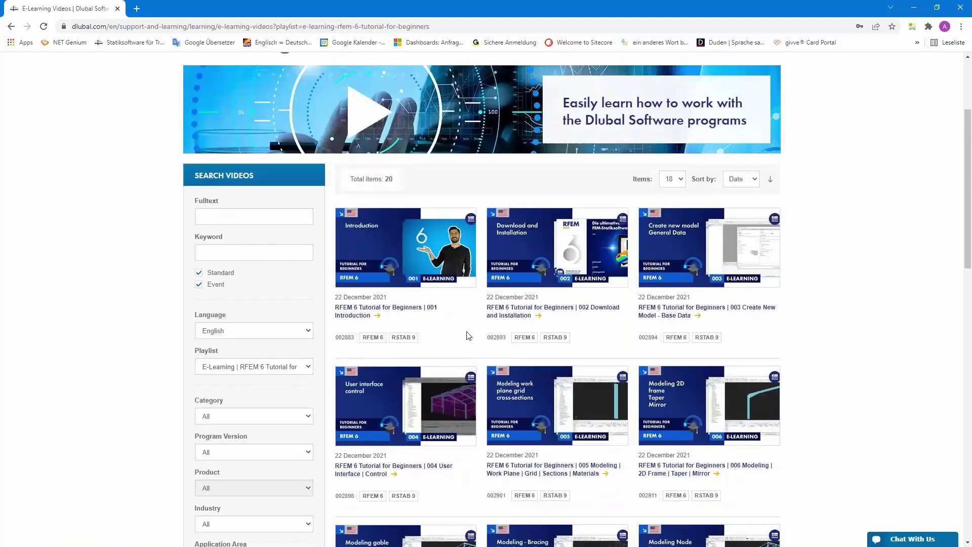
{"action": "scroll", "coordinate": [468, 336], "scroll_direction": "down", "scroll_amount": 12}
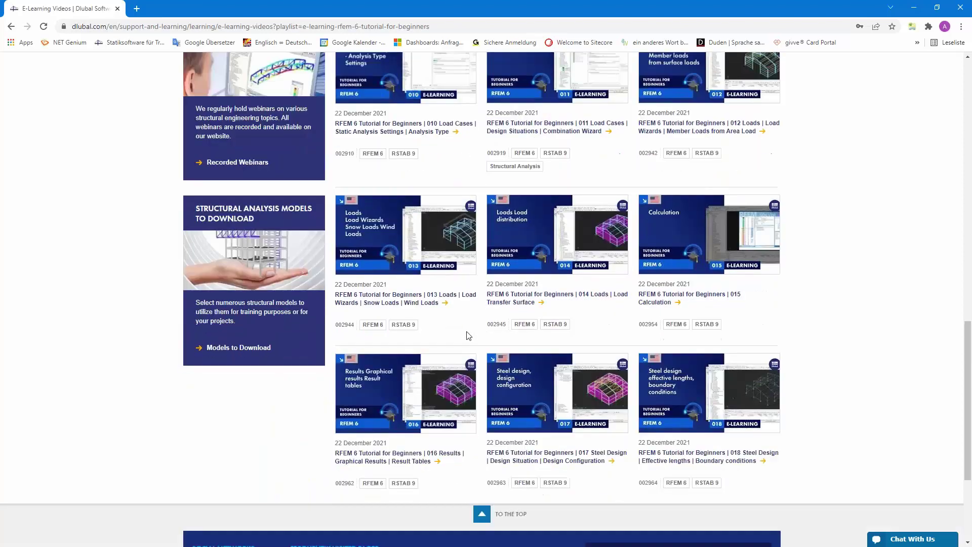
{"action": "scroll", "coordinate": [468, 336], "scroll_direction": "down", "scroll_amount": 3}
{"action": "scroll", "coordinate": [466, 337], "scroll_direction": "up", "scroll_amount": 15}
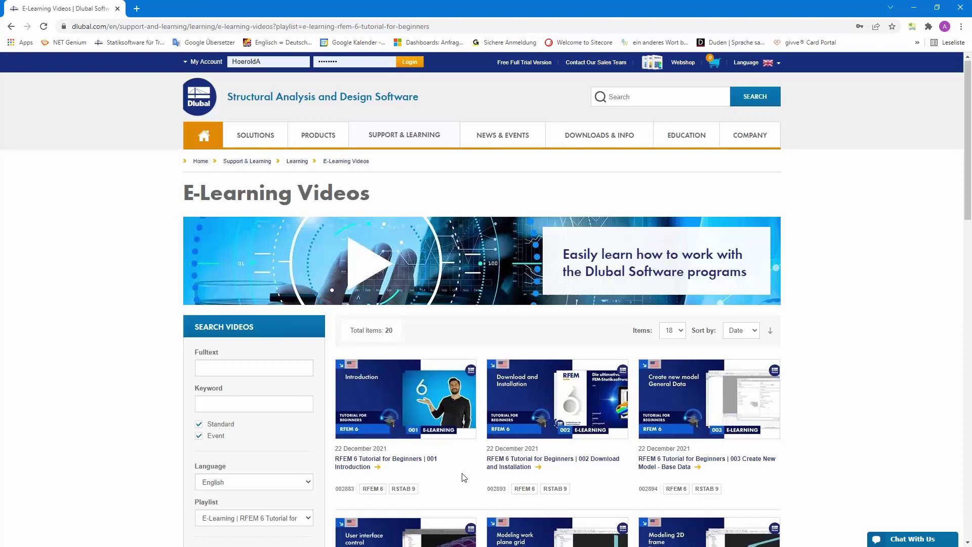
{"action": "scroll", "coordinate": [464, 477], "scroll_direction": "down", "scroll_amount": 3}
{"action": "scroll", "coordinate": [464, 477], "scroll_direction": "up", "scroll_amount": 3}
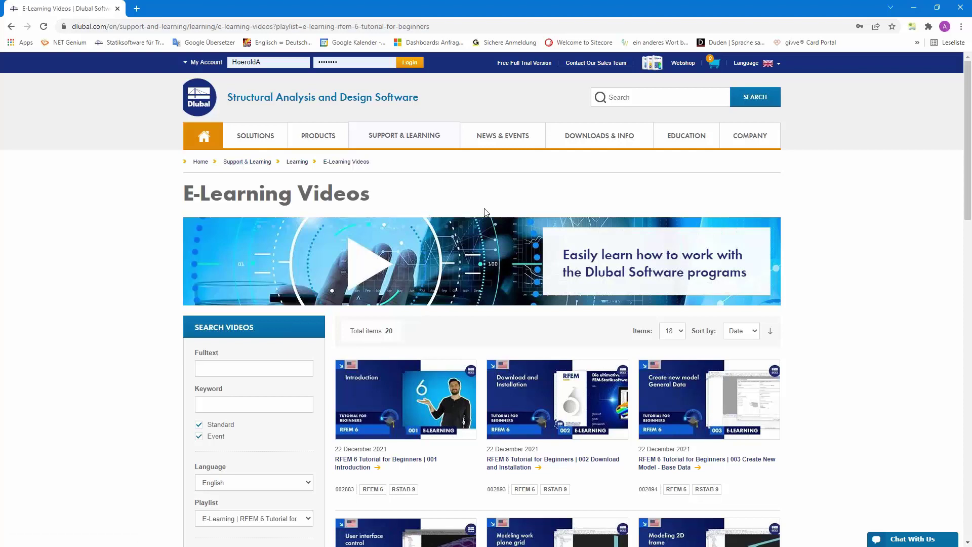
Go to the webinars list and open the webinar Section Properties Determination and Stress Analysis in RSECTION 1.
{"action": "mouse_move", "coordinate": [504, 139]}
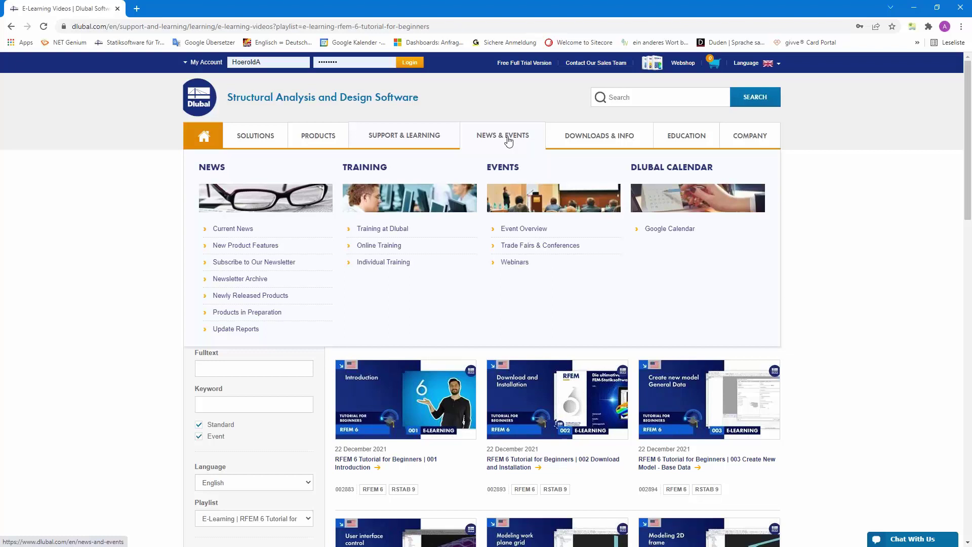
{"action": "left_click", "coordinate": [514, 262]}
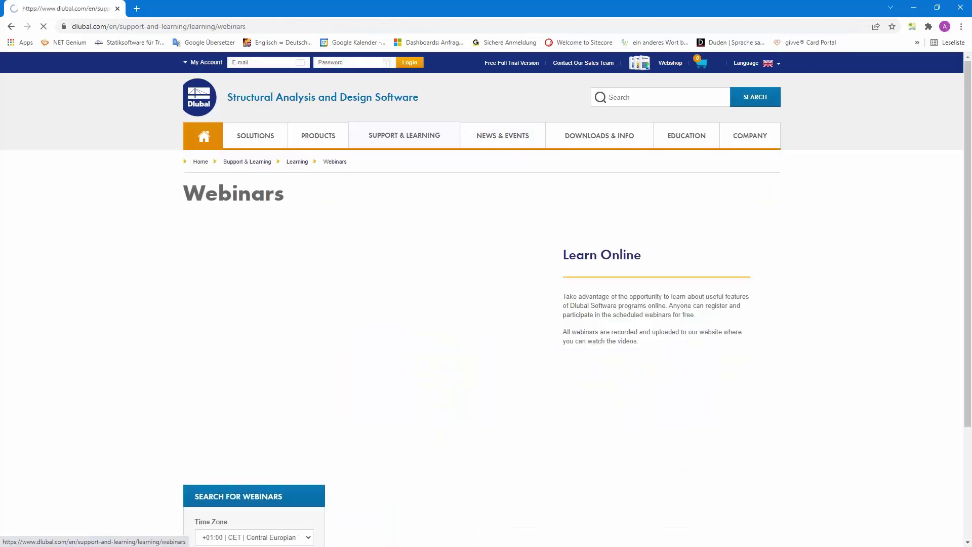
{"action": "scroll", "coordinate": [497, 322], "scroll_direction": "down", "scroll_amount": 1}
{"action": "scroll", "coordinate": [498, 322], "scroll_direction": "down", "scroll_amount": 5}
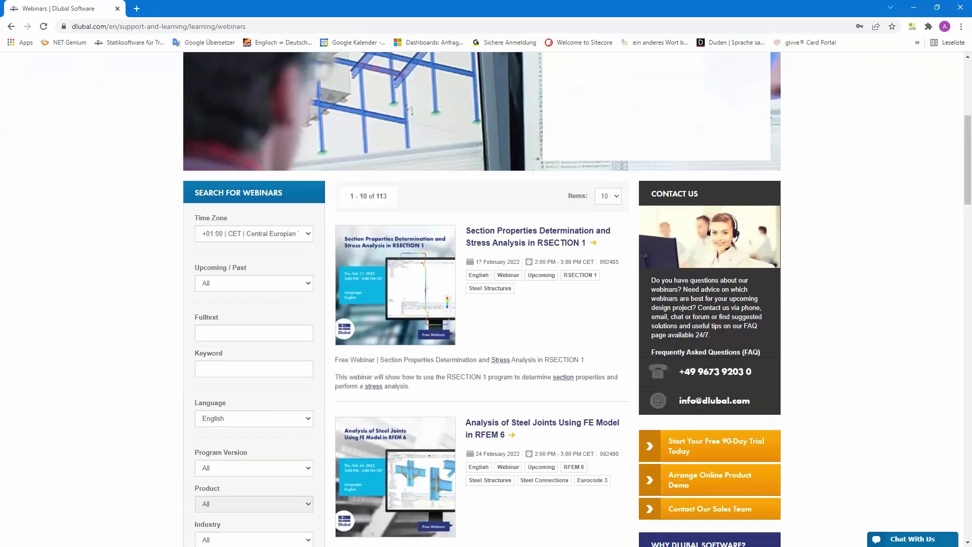
{"action": "left_click", "coordinate": [508, 235]}
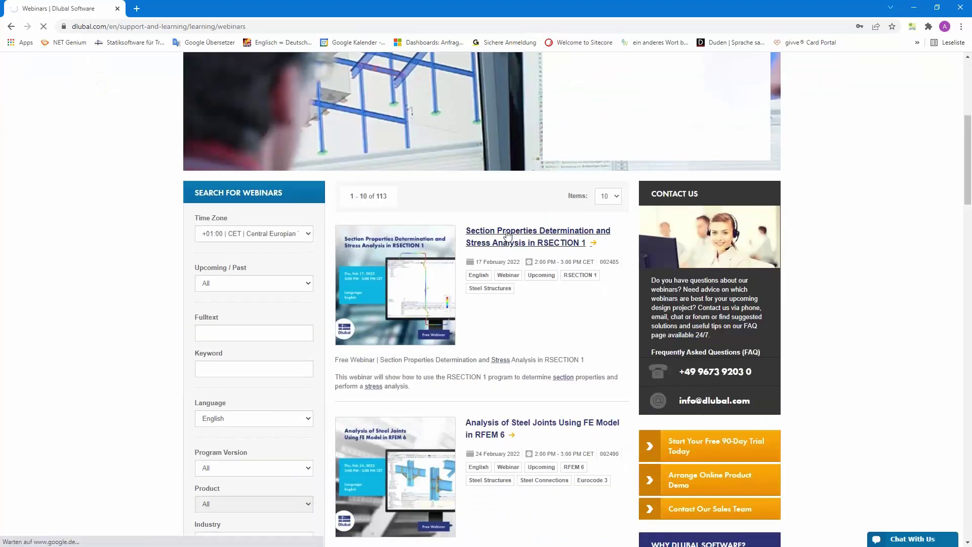
Look through the webinar's information page, including its content, time schedule, speakers, downloads and links.
{"action": "scroll", "coordinate": [497, 305], "scroll_direction": "down", "scroll_amount": 4}
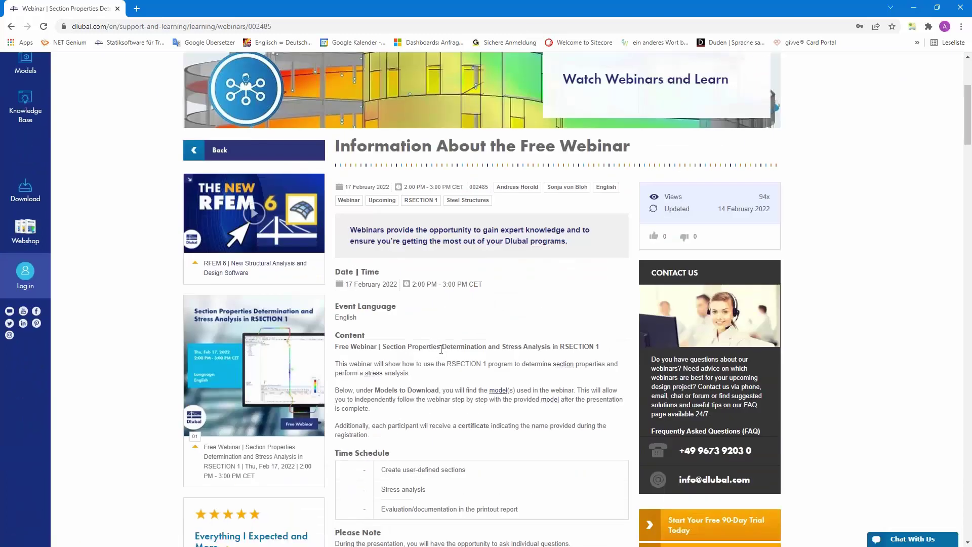
{"action": "scroll", "coordinate": [441, 349], "scroll_direction": "down", "scroll_amount": 9}
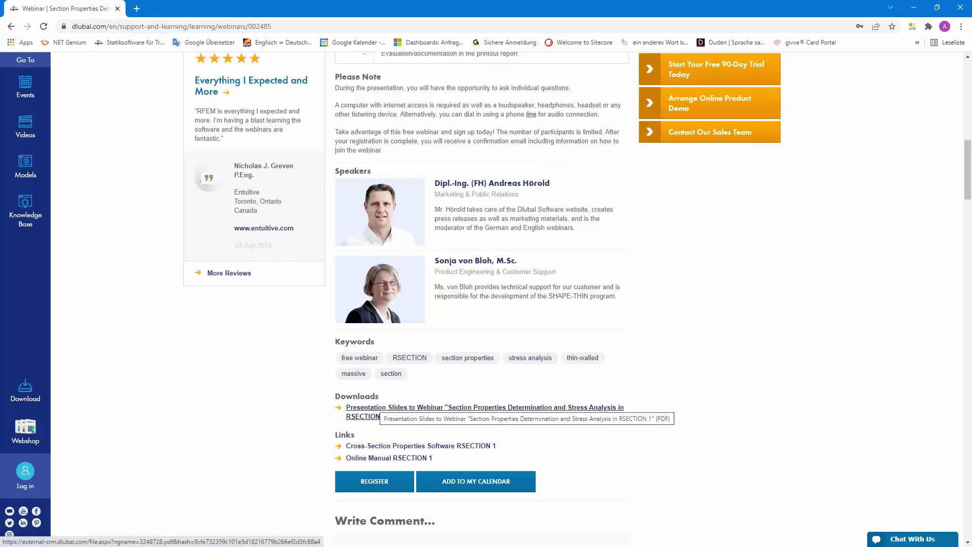
{"action": "scroll", "coordinate": [369, 411], "scroll_direction": "up", "scroll_amount": 8}
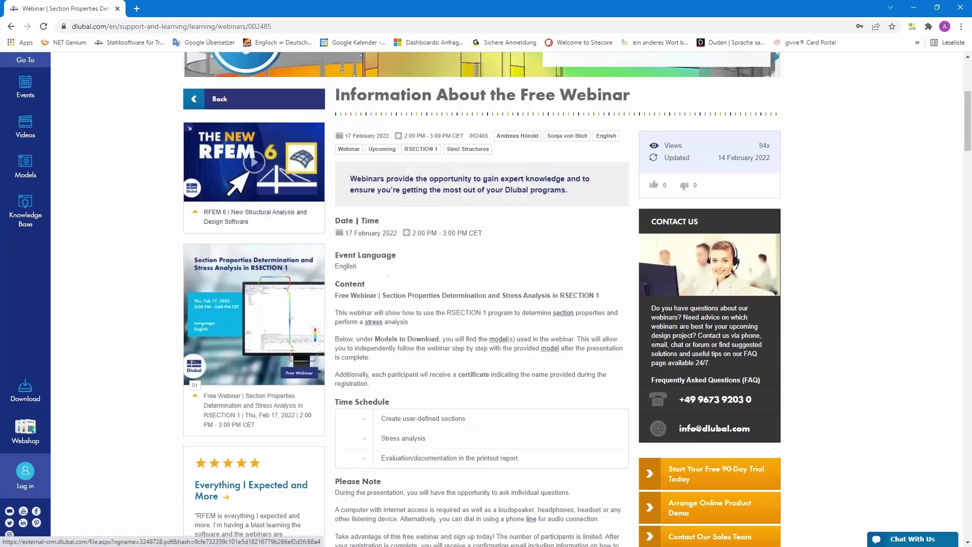
{"action": "scroll", "coordinate": [434, 398], "scroll_direction": "up", "scroll_amount": 3}
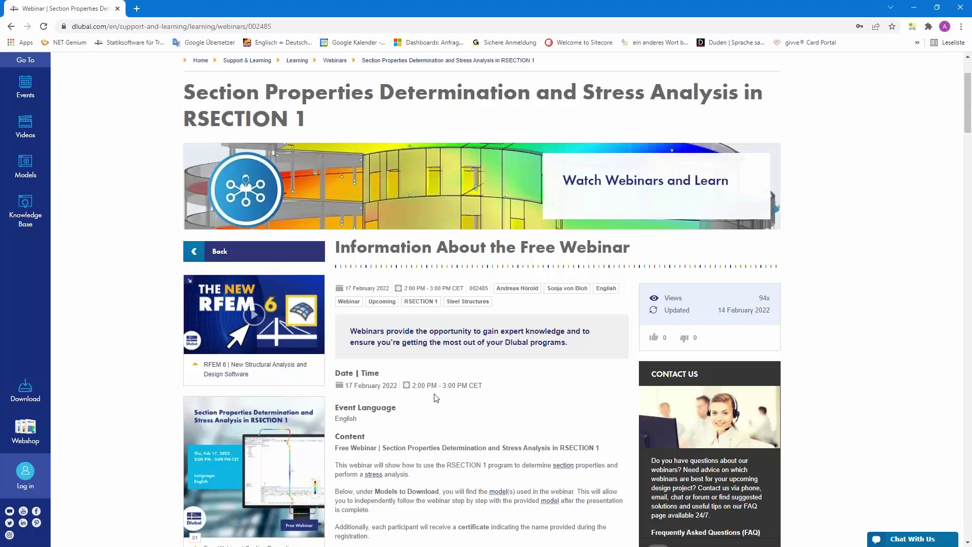
{"action": "scroll", "coordinate": [437, 398], "scroll_direction": "up", "scroll_amount": 2}
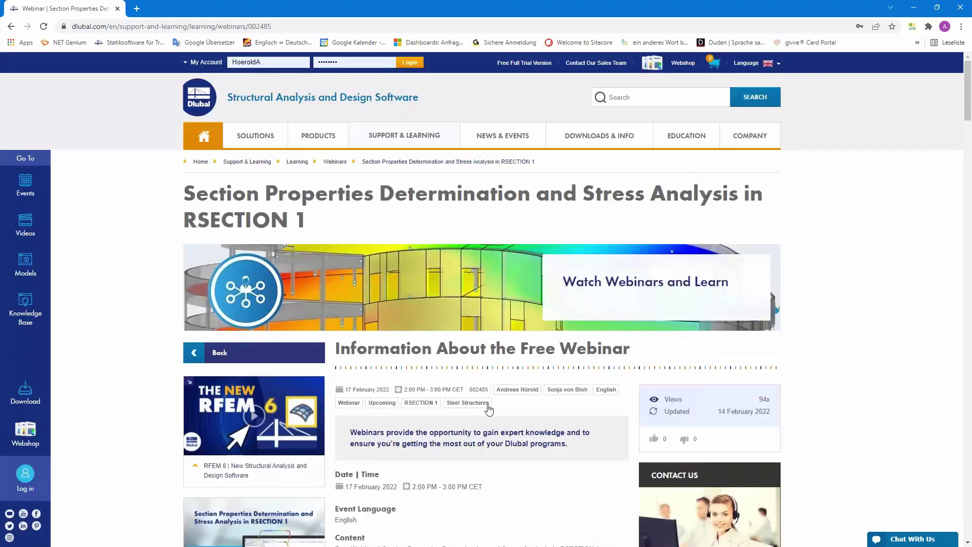